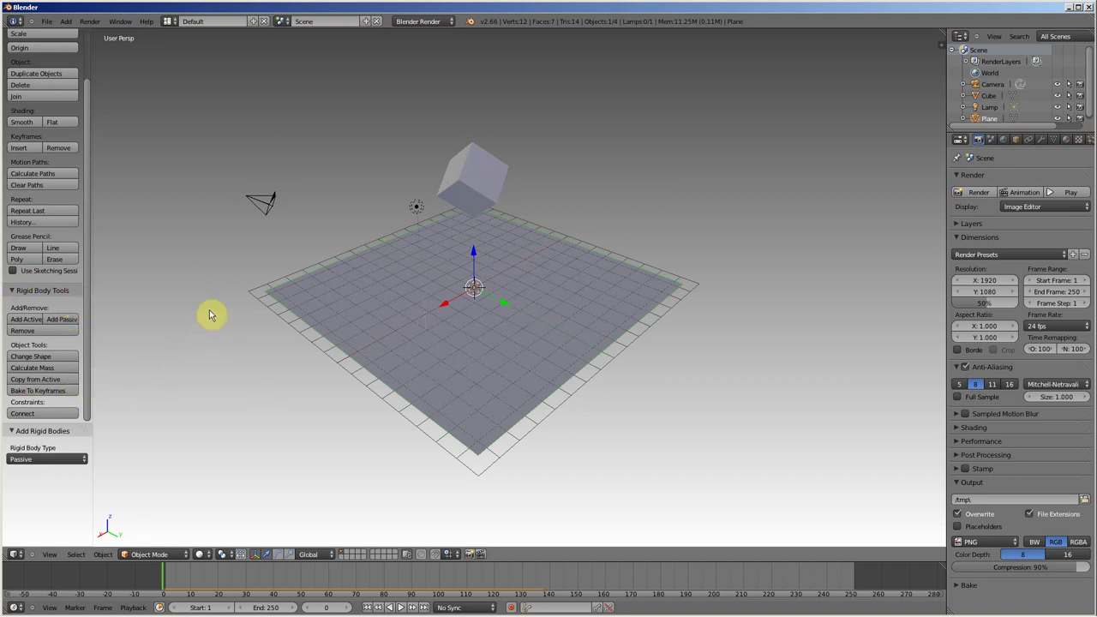
Step: Play the animation to watch the cube fall, then rewind to the first frame
{"action": "mouse_move", "coordinate": [211, 291]}
{"action": "middle_mouse_down"}
{"action": "mouse_move", "coordinate": [245, 305]}
{"action": "mouse_move", "coordinate": [274, 297]}
{"action": "mouse_move", "coordinate": [277, 275]}
{"action": "middle_mouse_up"}
{"action": "right_click", "coordinate": [469, 176]}
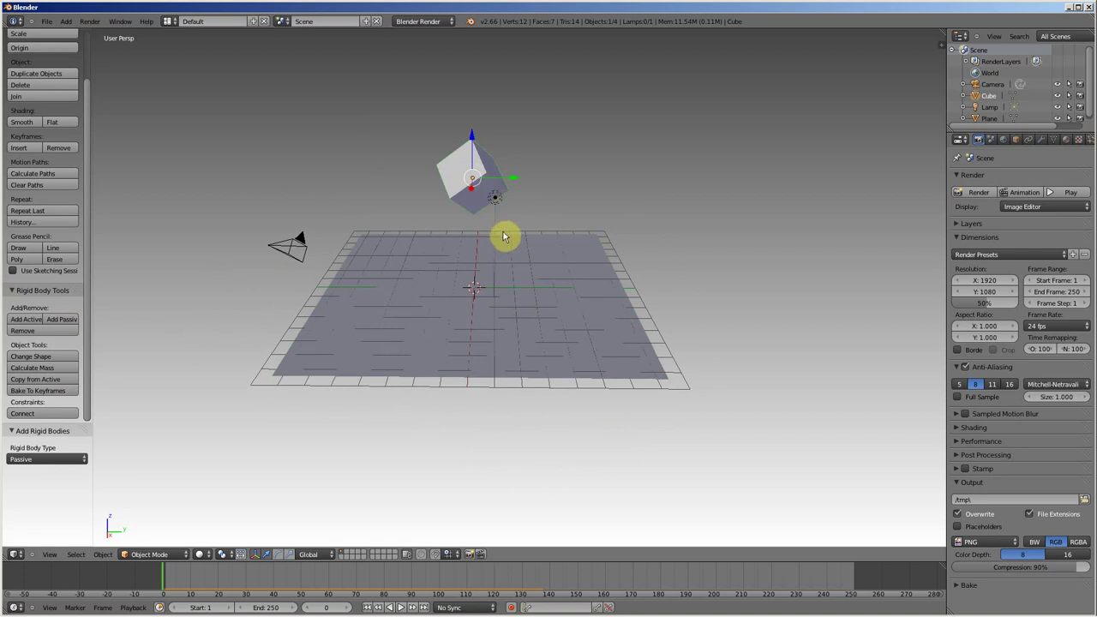
{"action": "key", "text": "alt+a"}
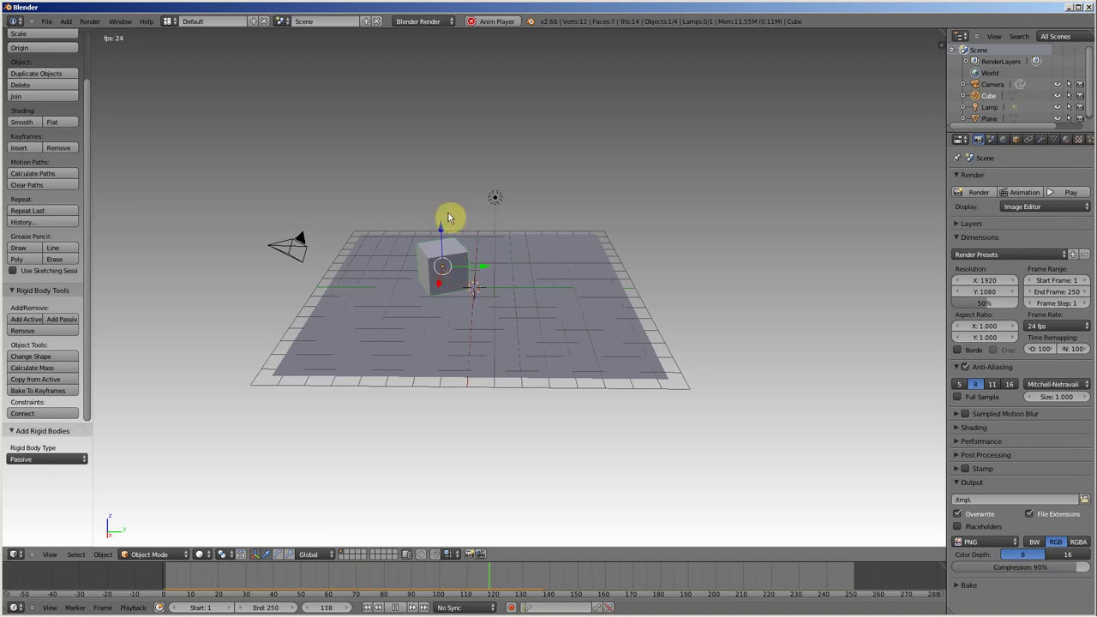
{"action": "key", "text": "alt+a"}
{"action": "left_click_drag", "start_coordinate": [387, 576], "coordinate": [162, 587]}
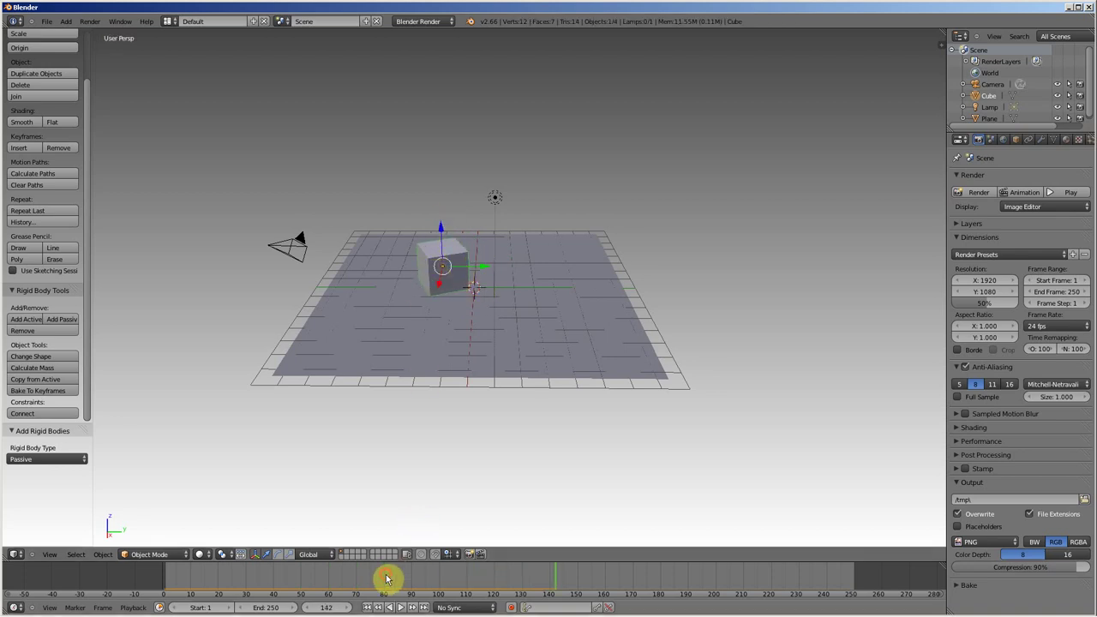
Step: Delete the cube, then try a UV sphere above the plane and remove it
{"action": "right_click", "coordinate": [471, 181]}
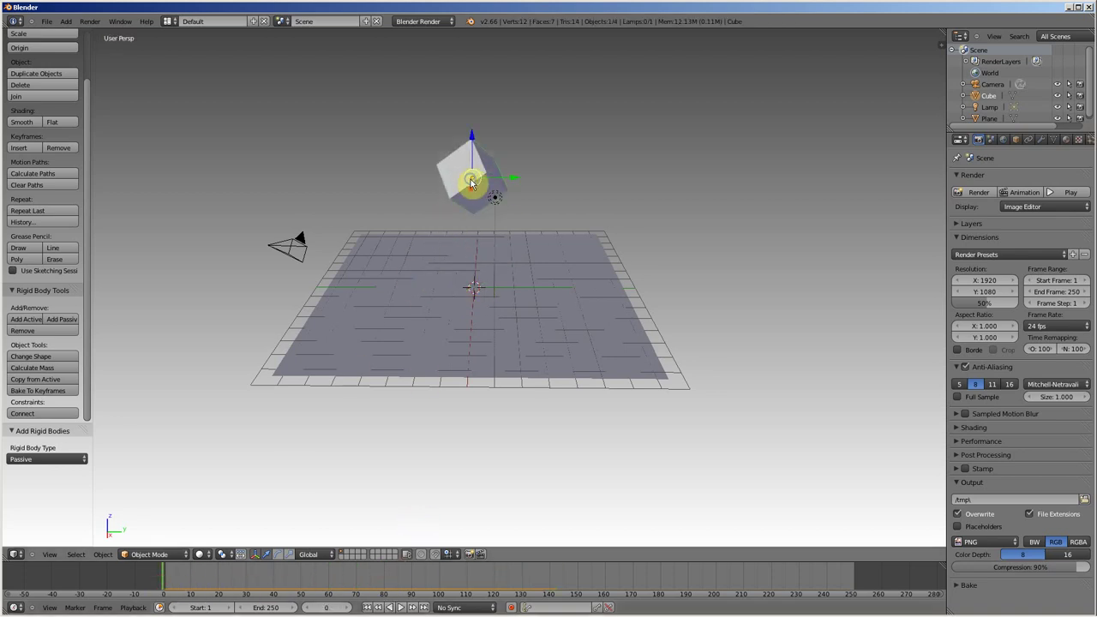
{"action": "key", "text": "x"}
{"action": "left_click", "coordinate": [470, 182]}
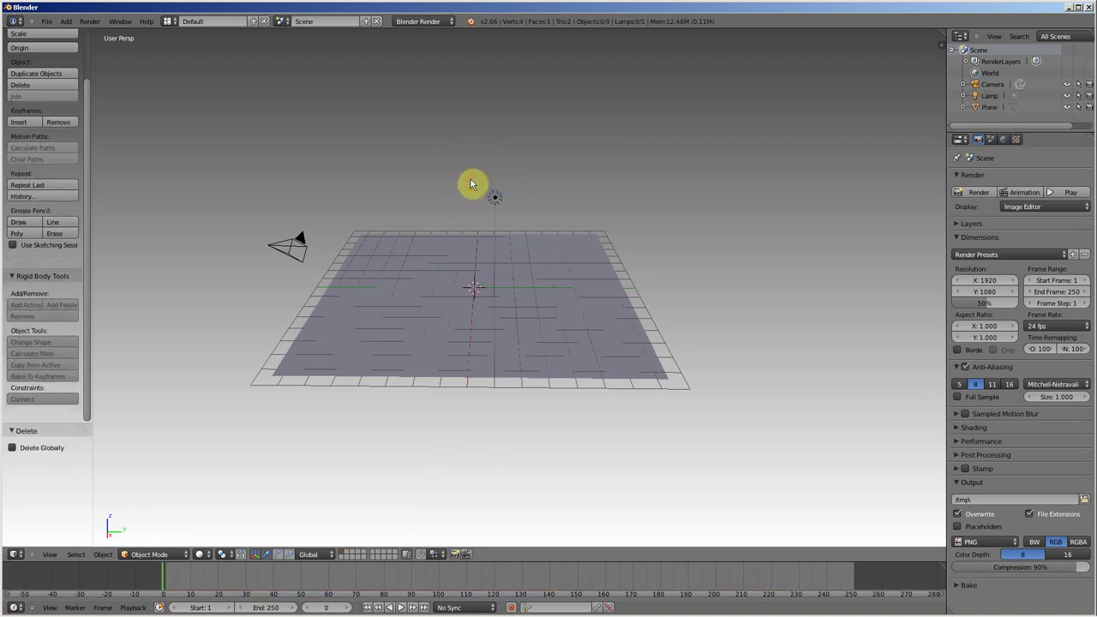
{"action": "key", "text": "shift+a"}
{"action": "mouse_move", "coordinate": [445, 188]}
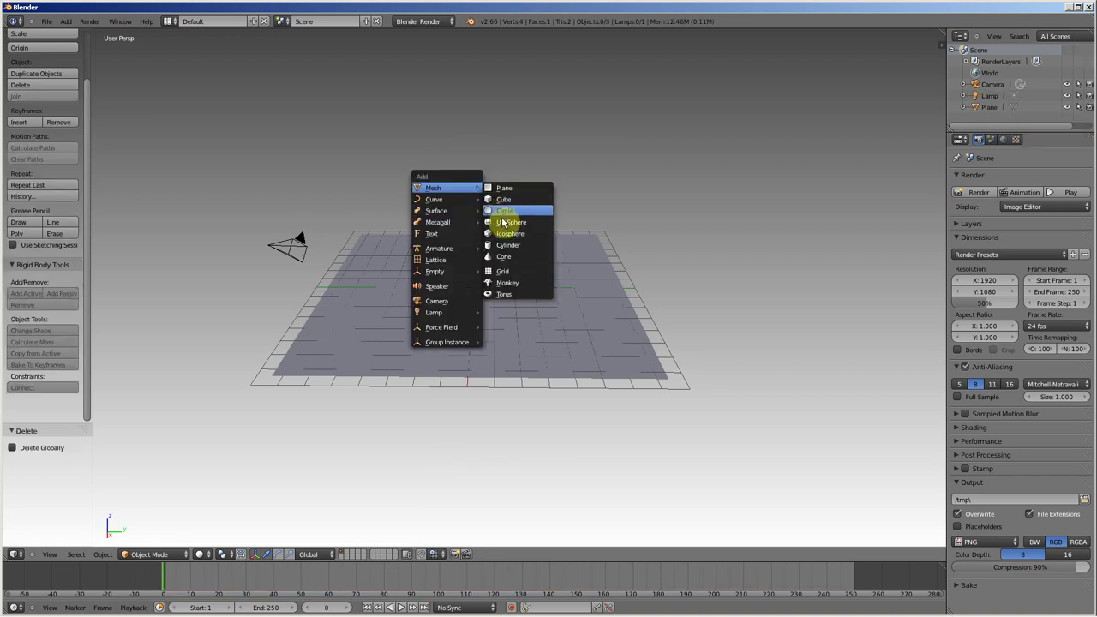
{"action": "left_click", "coordinate": [503, 223]}
{"action": "mouse_move", "coordinate": [472, 244]}
{"action": "left_mouse_down"}
{"action": "mouse_move", "coordinate": [500, 150]}
{"action": "mouse_move", "coordinate": [563, 161]}
{"action": "left_mouse_up"}
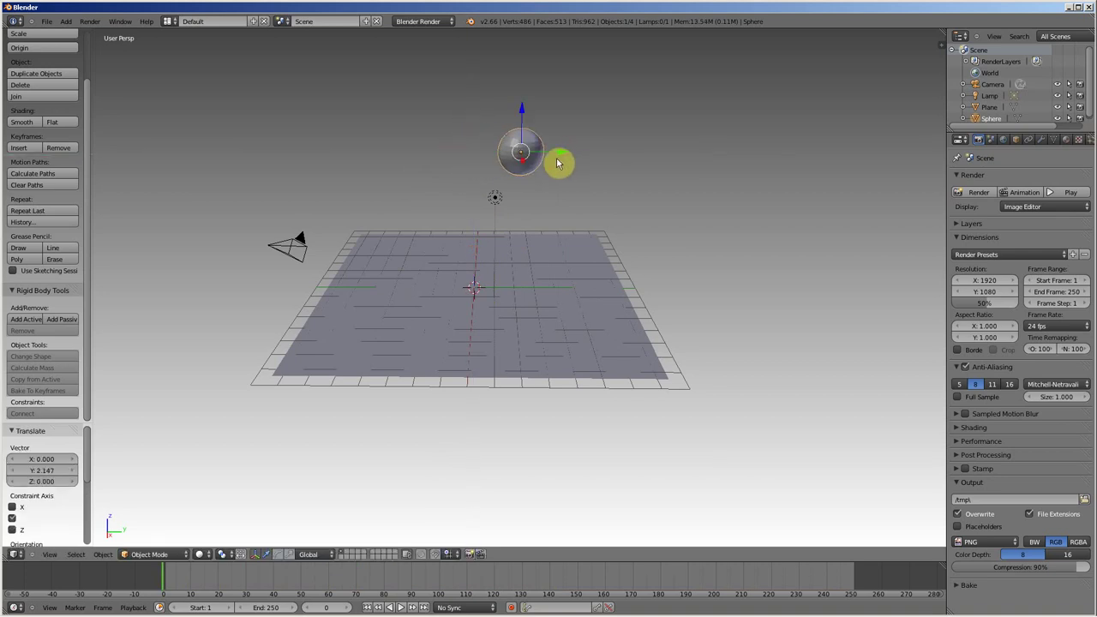
{"action": "key", "text": "x"}
{"action": "left_click", "coordinate": [555, 164]}
Step: Add an icosphere, raise it about 6 units and shift it about 8 units along Y
{"action": "key", "text": "shift+a"}
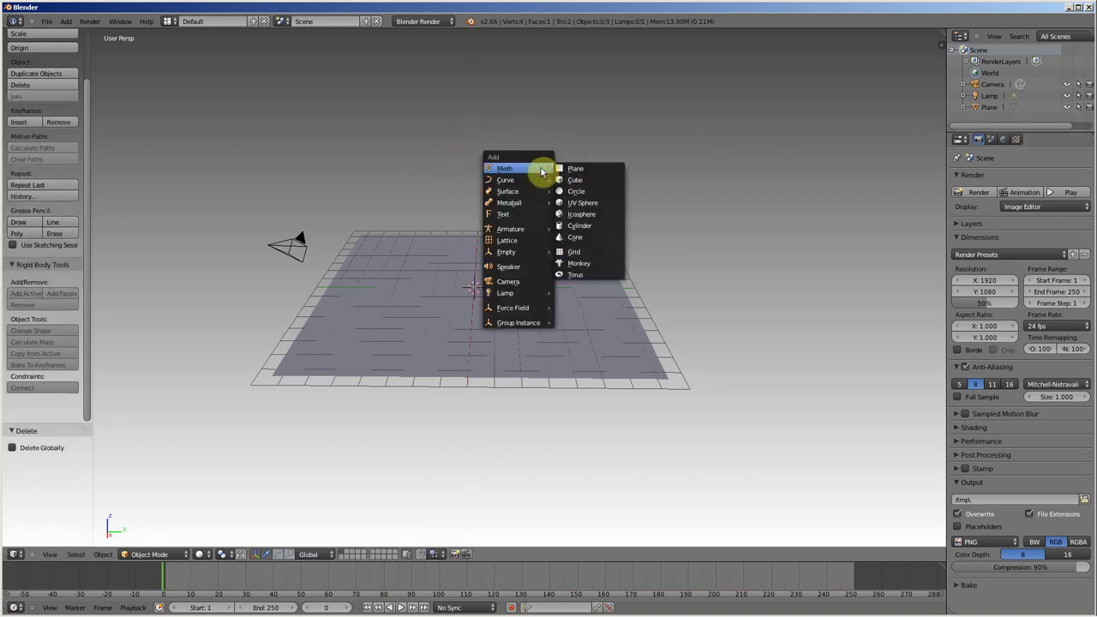
{"action": "left_click", "coordinate": [582, 215]}
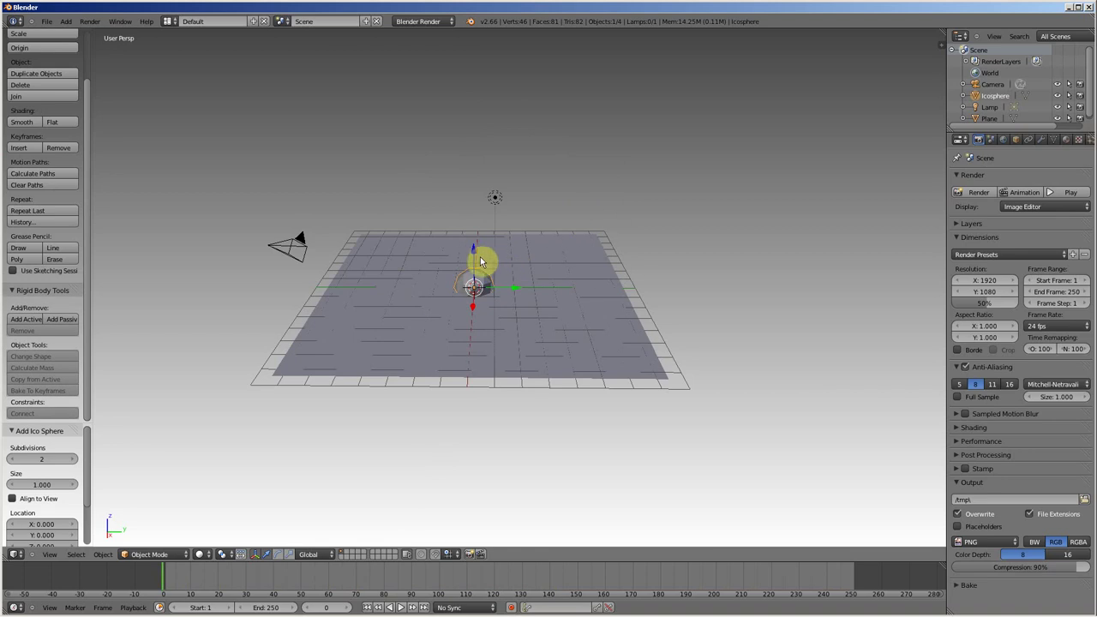
{"action": "left_click_drag", "start_coordinate": [475, 255], "coordinate": [476, 129]}
{"action": "left_click_drag", "start_coordinate": [520, 167], "coordinate": [699, 167]}
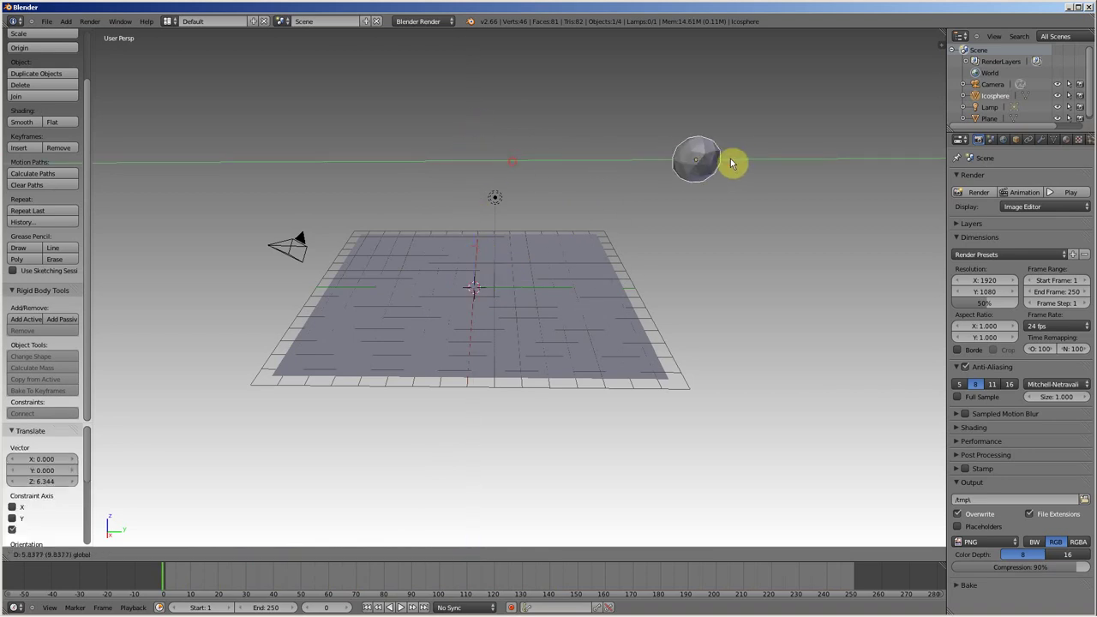
Step: In top orthographic view, duplicate the icosphere twice along Y to start the row
{"action": "key", "text": "KP_7"}
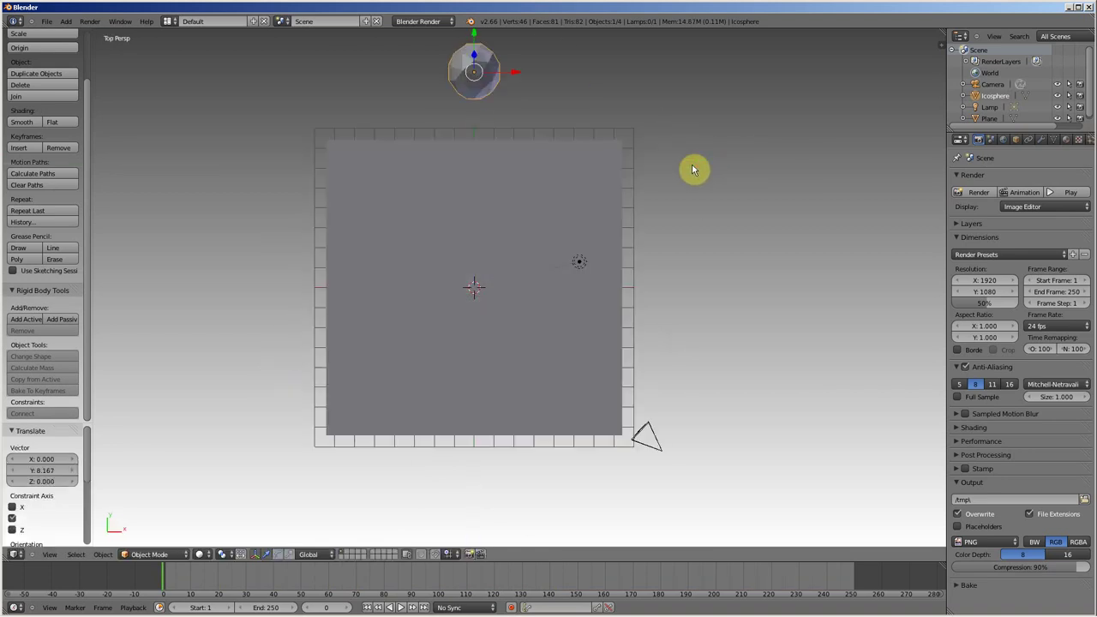
{"action": "key", "text": "KP_5"}
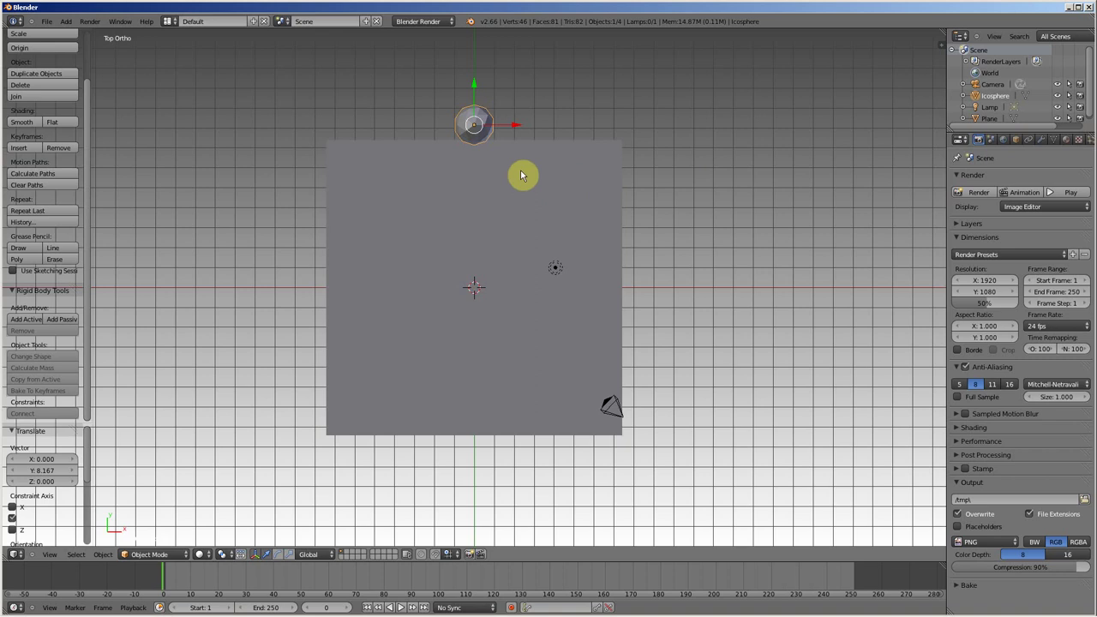
{"action": "key", "text": "shift+d"}
{"action": "key", "text": "y"}
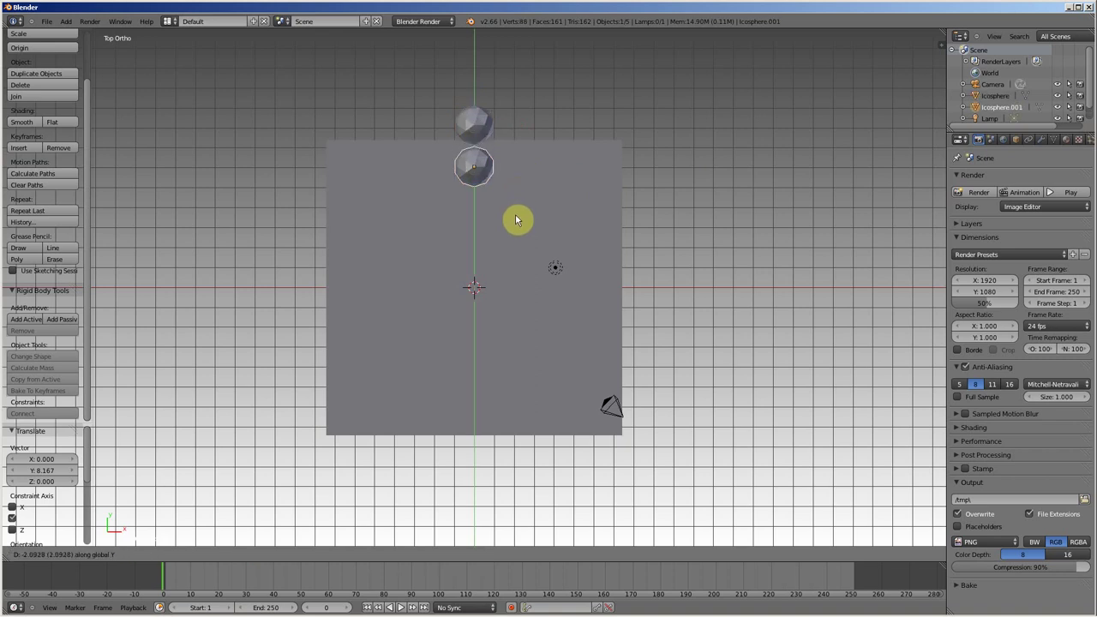
{"action": "left_click", "coordinate": [513, 229]}
{"action": "key", "text": "shift+d"}
{"action": "key", "text": "y"}
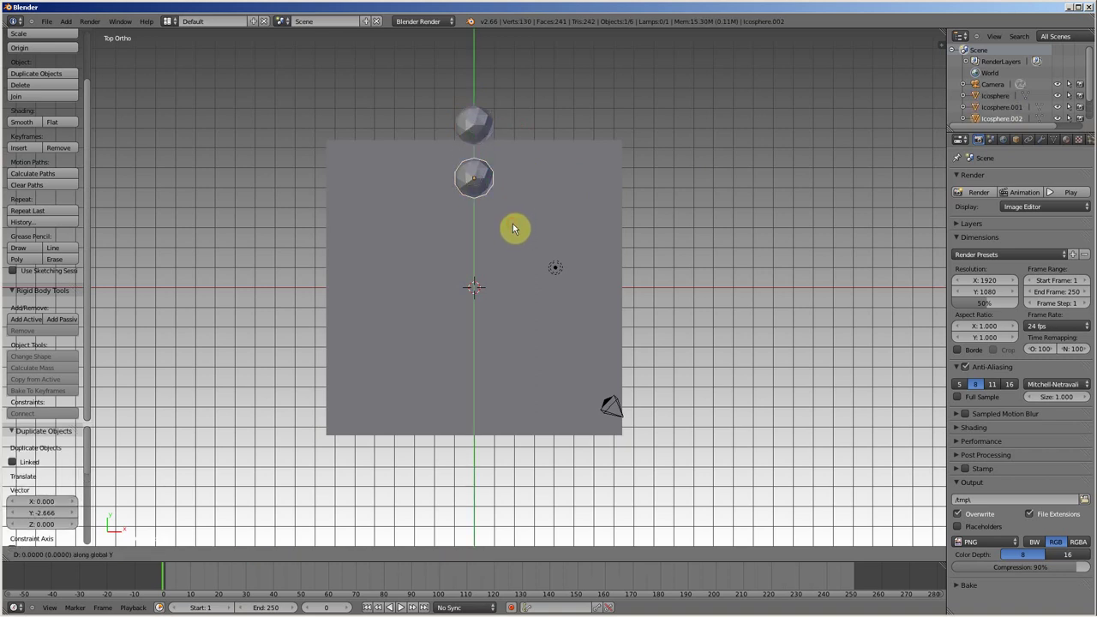
{"action": "left_click", "coordinate": [512, 276]}
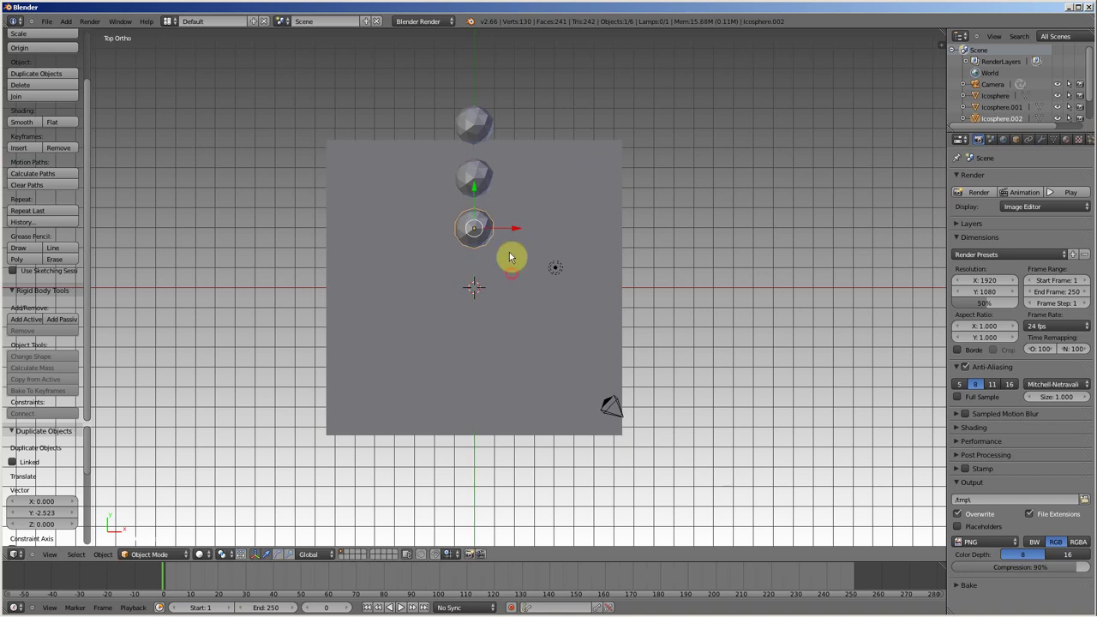
Step: Nudge the top icosphere along Y and add a fourth copy below the third
{"action": "right_click", "coordinate": [475, 124]}
{"action": "left_click_drag", "start_coordinate": [475, 88], "coordinate": [474, 94]}
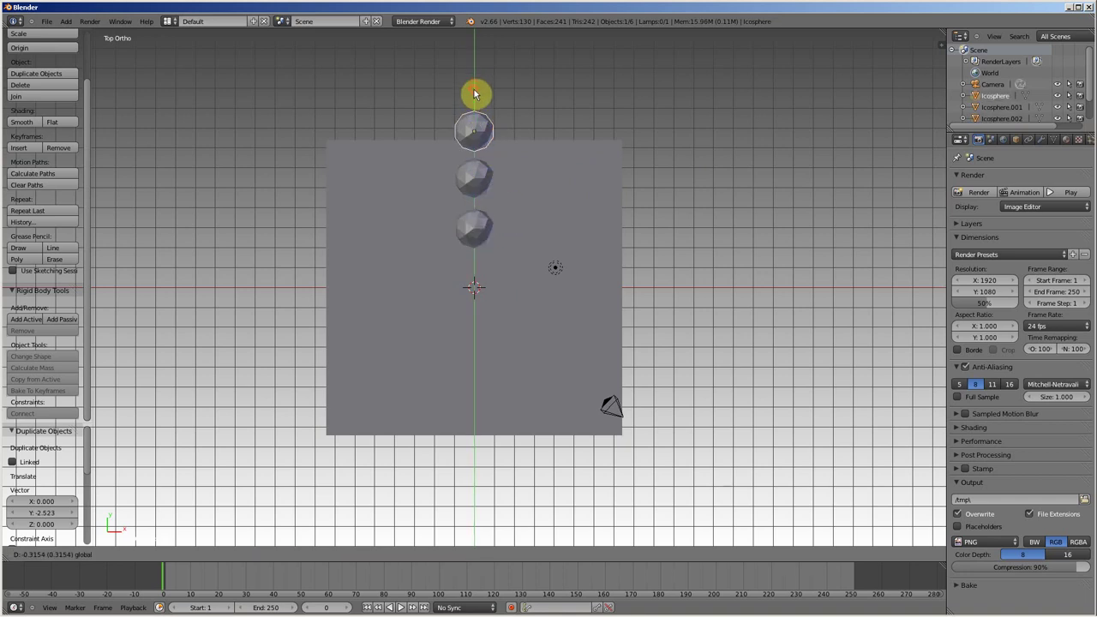
{"action": "right_click", "coordinate": [476, 239]}
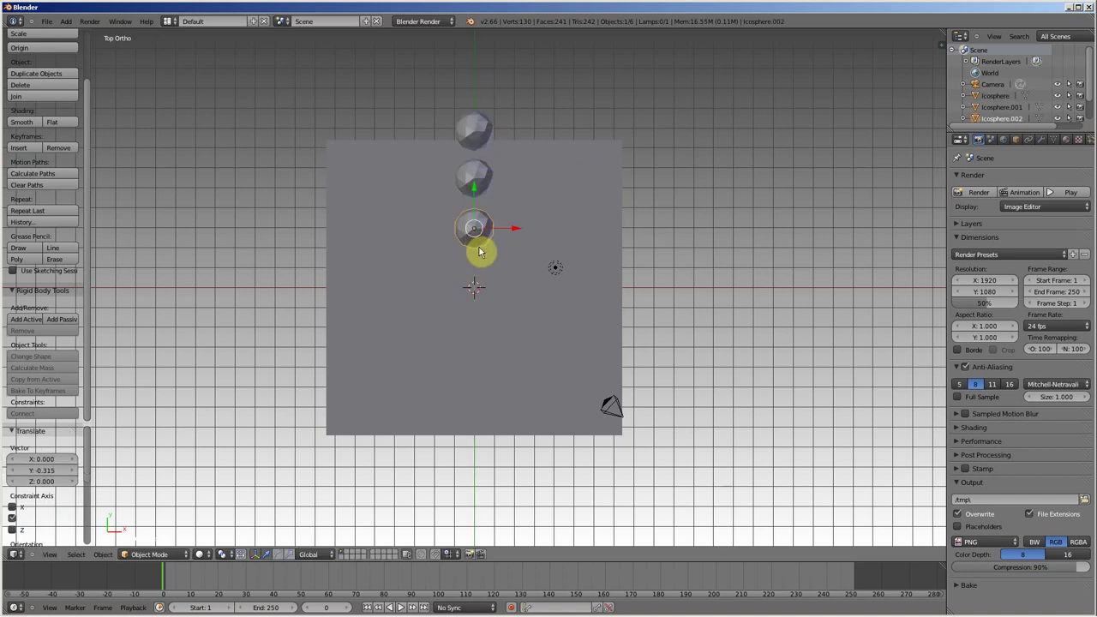
{"action": "key", "text": "shift+d"}
{"action": "key", "text": "y"}
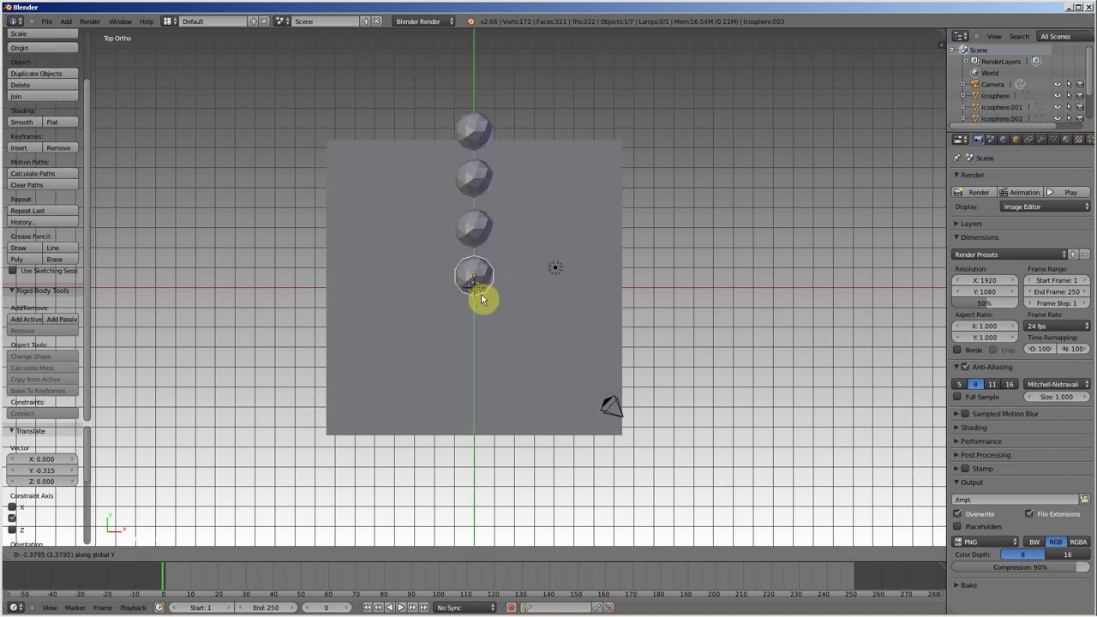
{"action": "left_click", "coordinate": [483, 298]}
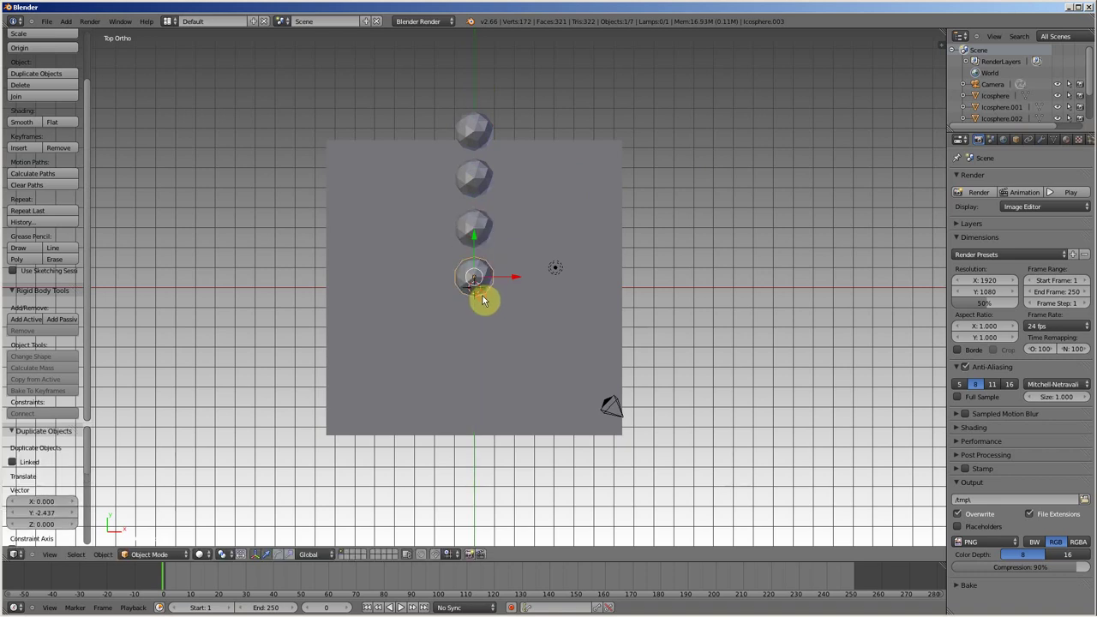
Step: Add three more Y-axis copies to complete the row of seven icospheres
{"action": "key", "text": "shift+d"}
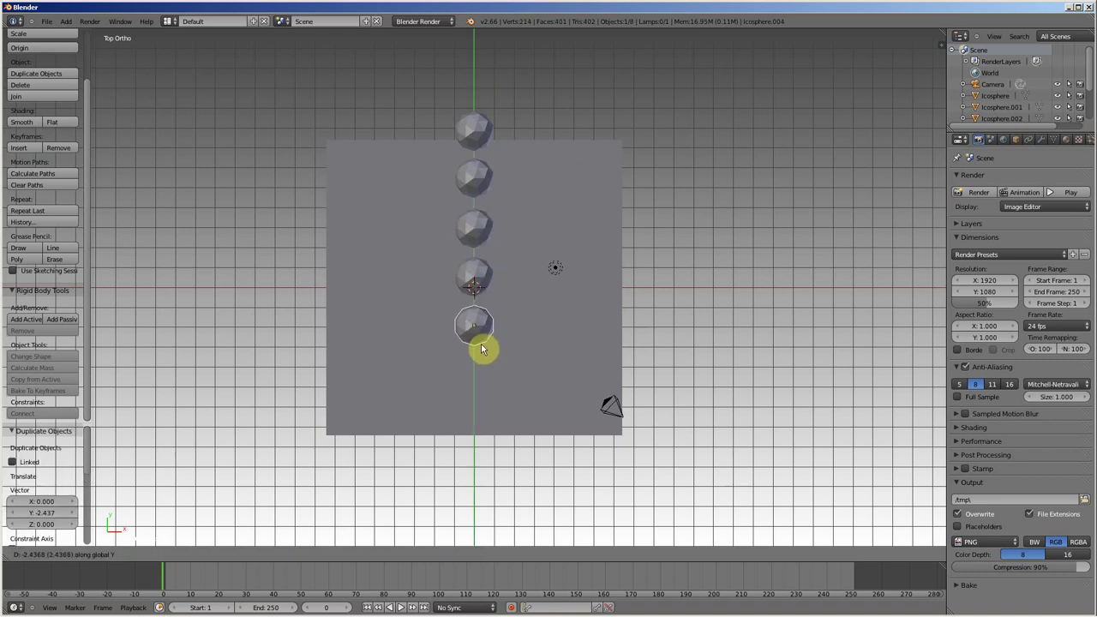
{"action": "left_click", "coordinate": [481, 346]}
{"action": "key", "text": "shift+d"}
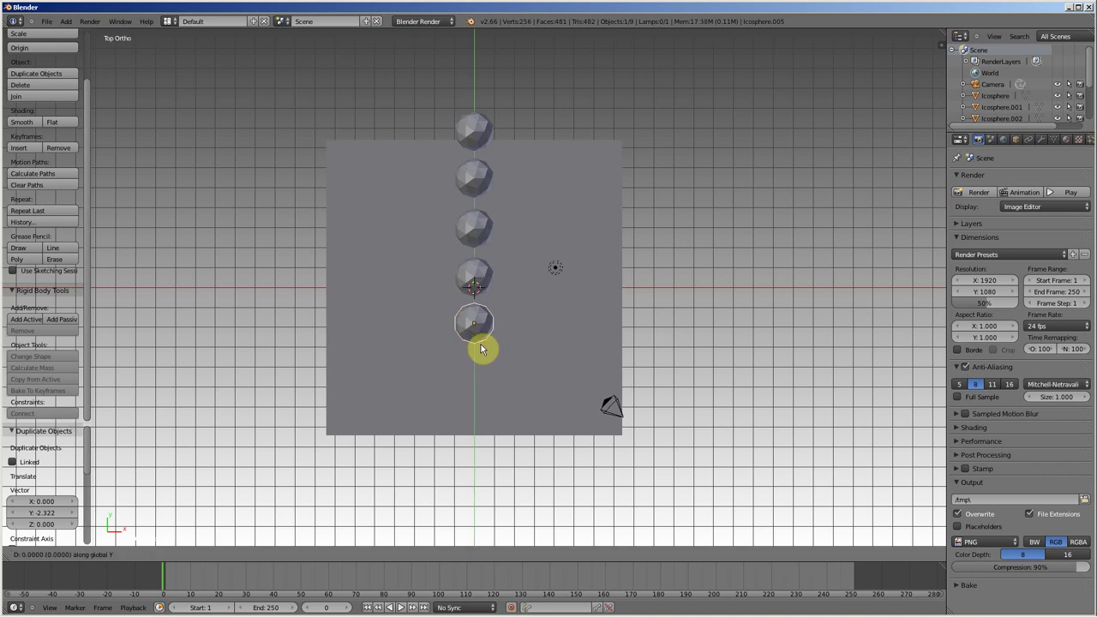
{"action": "left_click", "coordinate": [483, 387]}
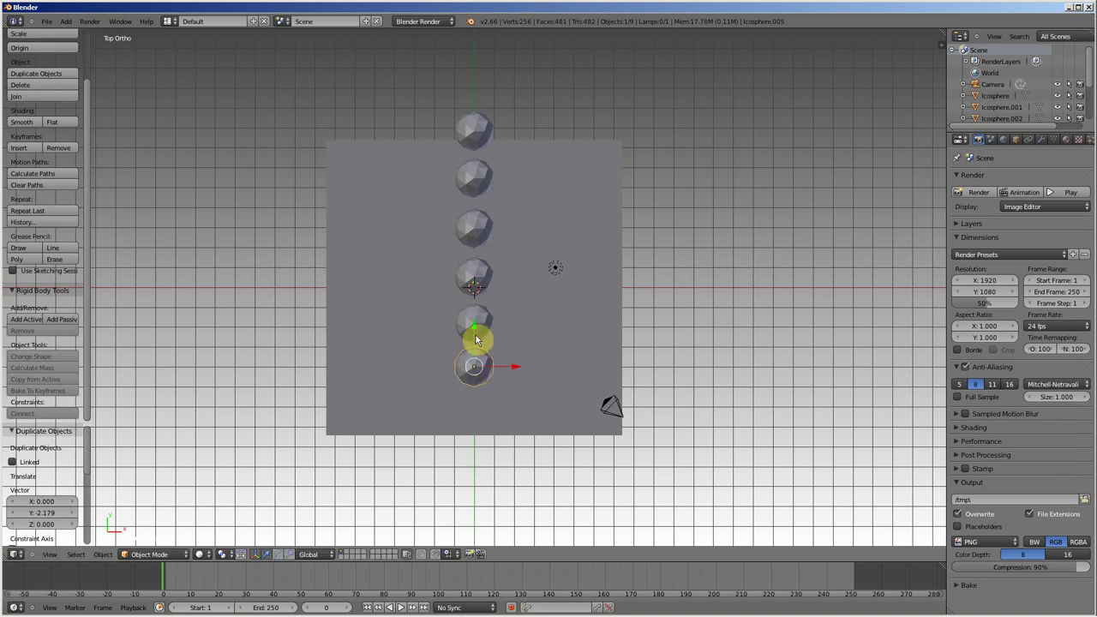
{"action": "key", "text": "shift+d"}
{"action": "key", "text": "y"}
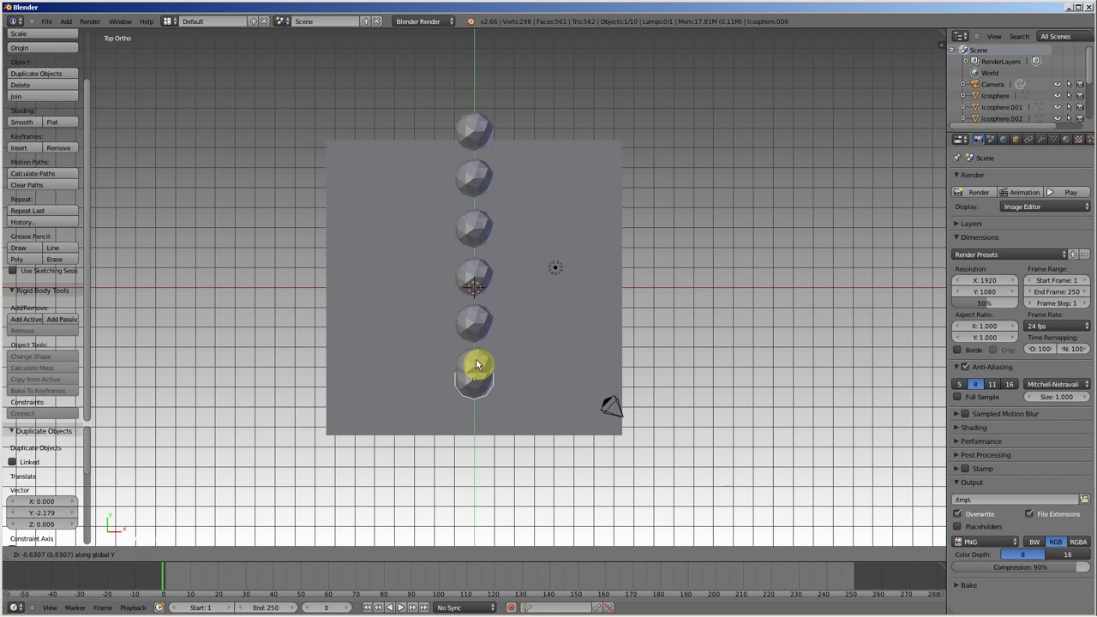
{"action": "left_click", "coordinate": [478, 391]}
{"action": "mouse_move", "coordinate": [623, 400]}
{"action": "middle_mouse_down"}
{"action": "mouse_move", "coordinate": [588, 458]}
{"action": "mouse_move", "coordinate": [436, 193]}
{"action": "middle_mouse_up"}
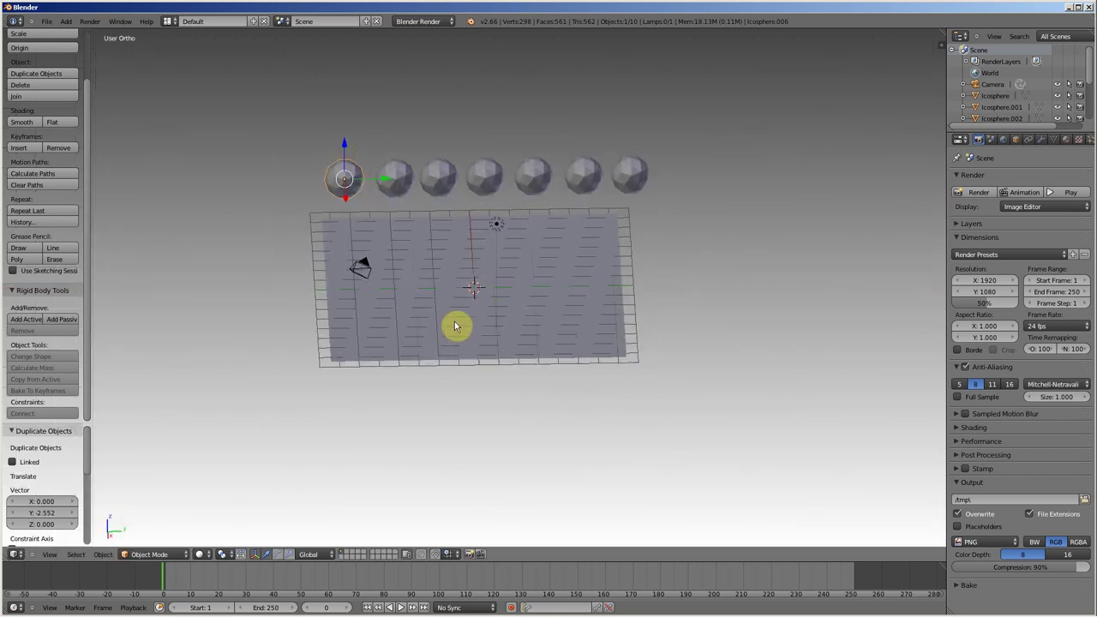
Step: Add a cylinder, resize it, and raise it to Z 3.017
{"action": "key", "text": "shift+a"}
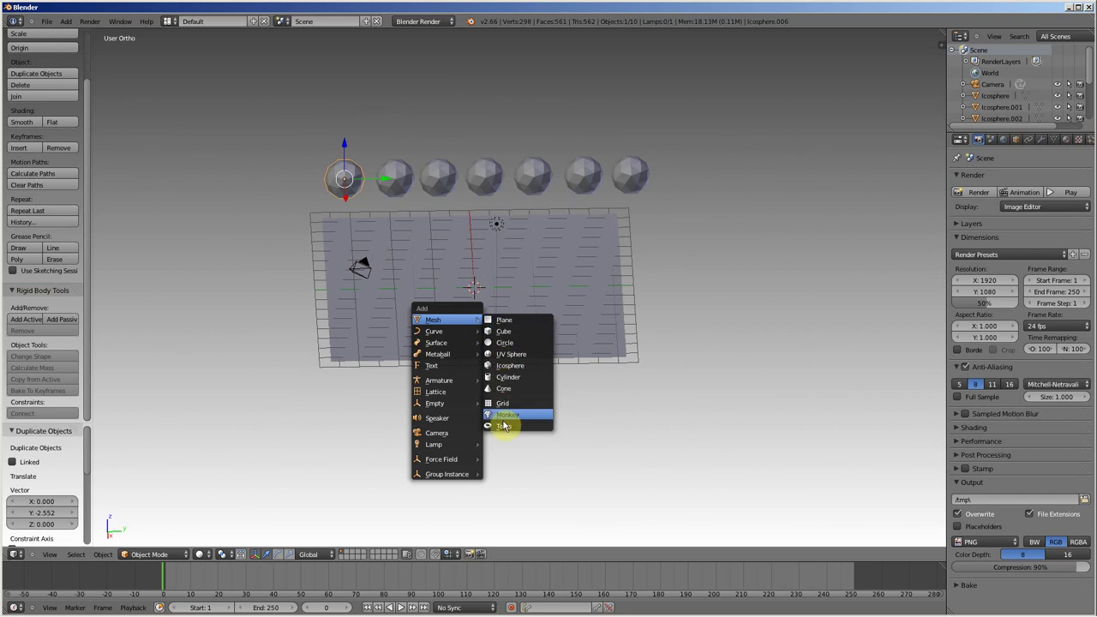
{"action": "left_click", "coordinate": [502, 379]}
{"action": "key", "text": "s"}
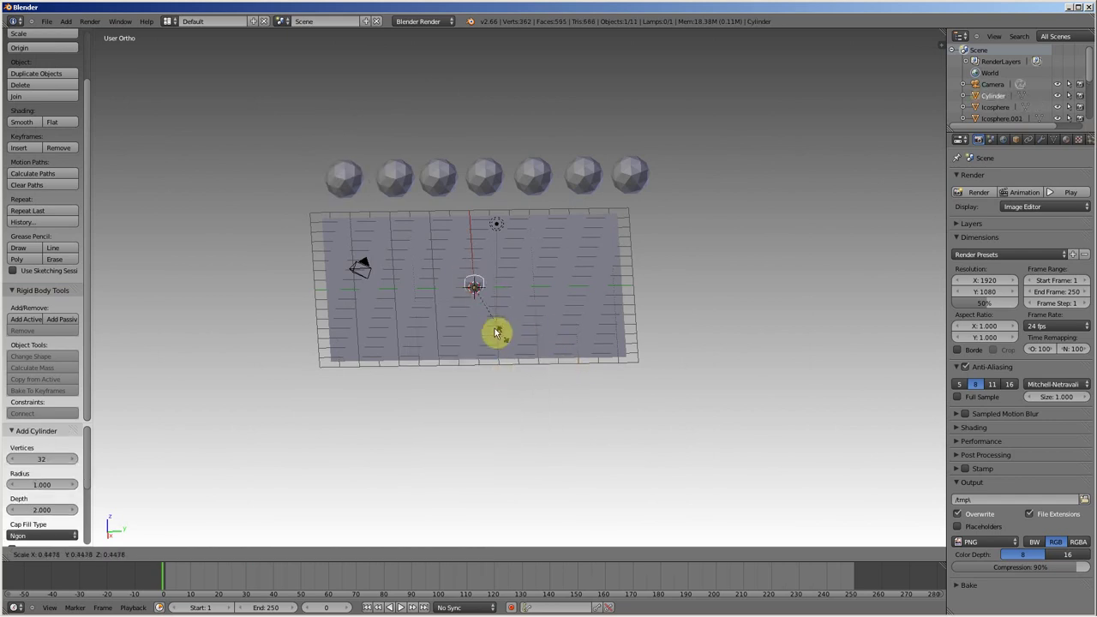
{"action": "left_click", "coordinate": [486, 326]}
{"action": "key", "text": "g"}
{"action": "key", "text": "z"}
{"action": "left_click", "coordinate": [478, 273]}
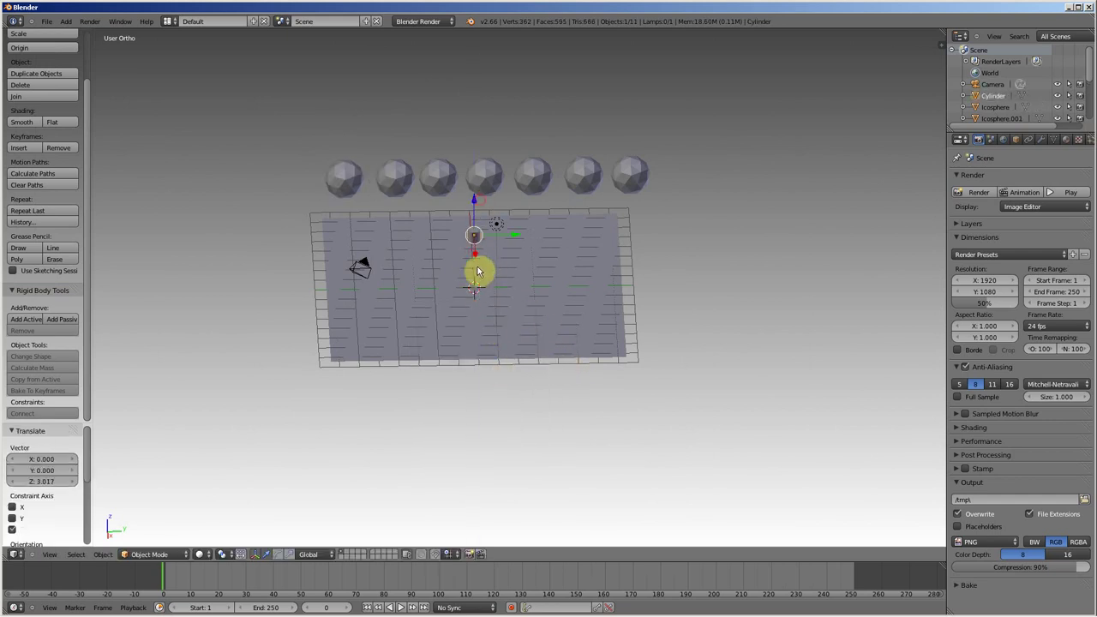
{"action": "mouse_move", "coordinate": [509, 311]}
{"action": "middle_mouse_down"}
{"action": "mouse_move", "coordinate": [452, 312]}
{"action": "mouse_move", "coordinate": [542, 307]}
{"action": "middle_mouse_up"}
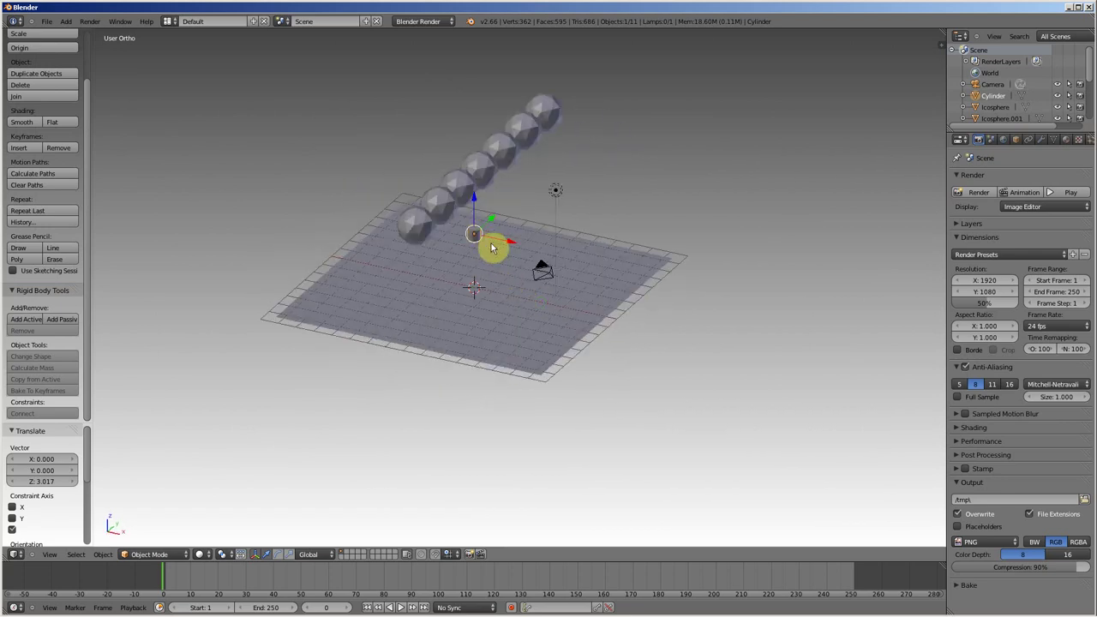
Step: Rotate the cylinder about 86° around Y and stretch it along X into a long rod
{"action": "key", "text": "r"}
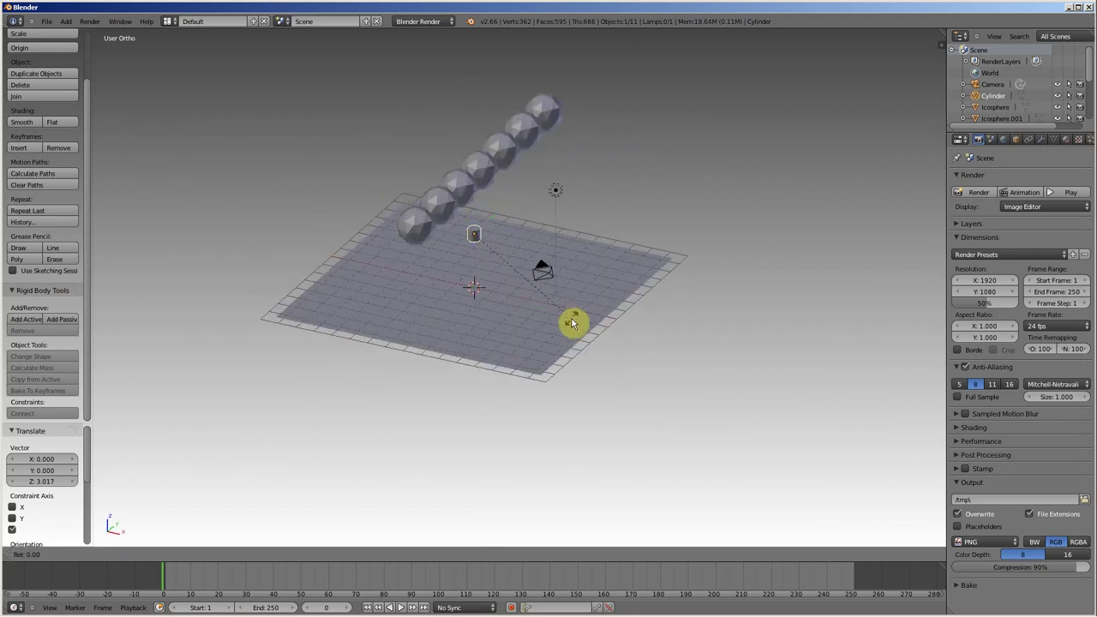
{"action": "key", "text": "y"}
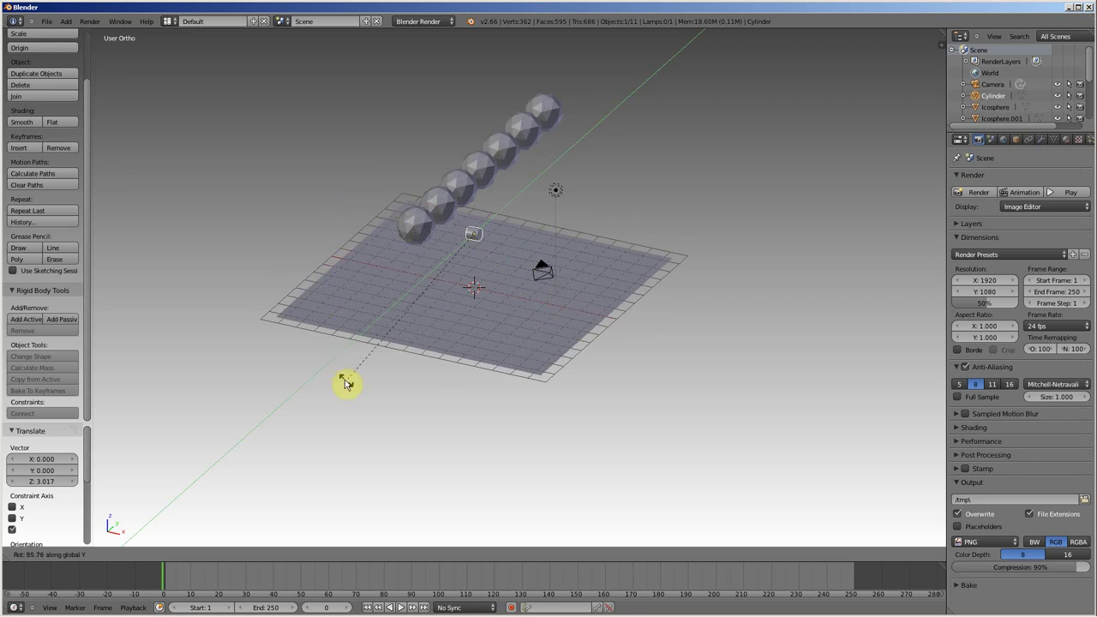
{"action": "left_click", "coordinate": [386, 356]}
{"action": "key", "text": "s"}
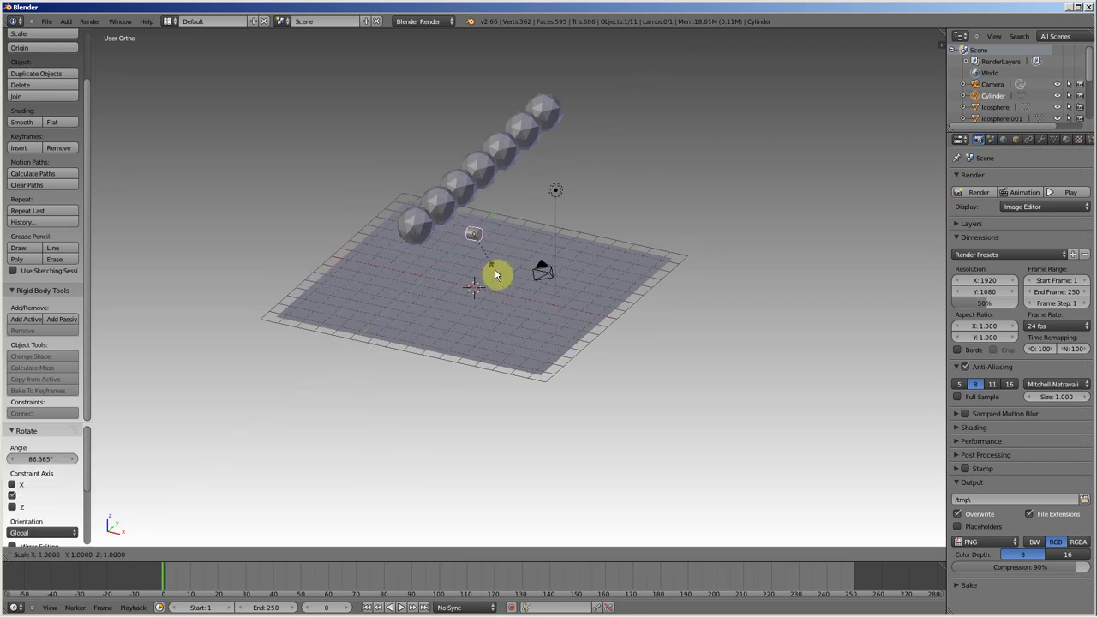
{"action": "key", "text": "x"}
{"action": "left_click", "coordinate": [853, 370]}
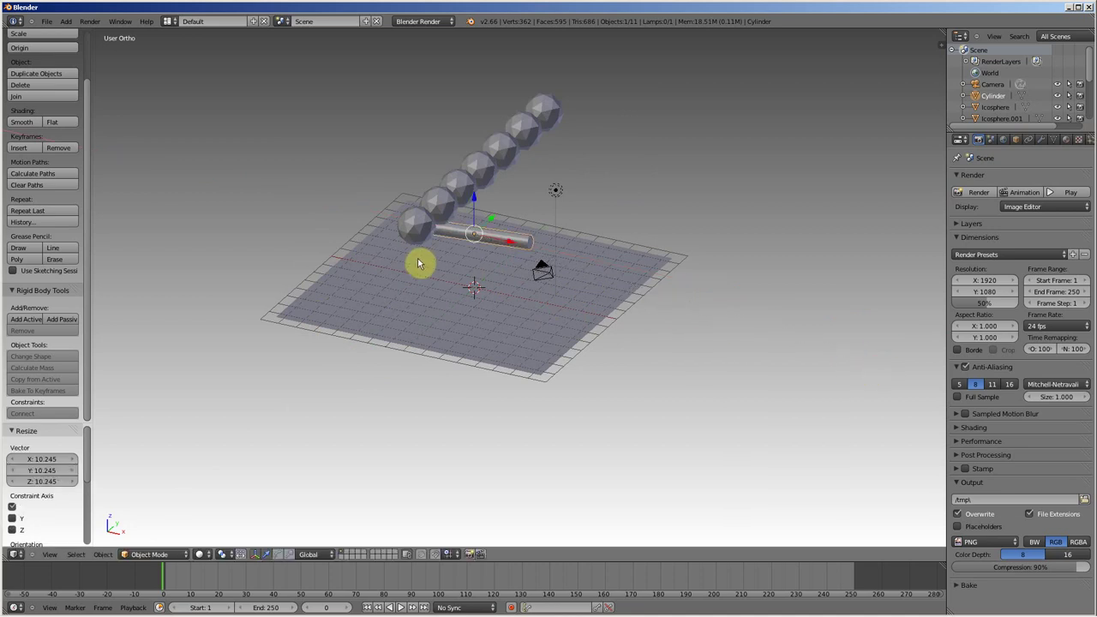
{"action": "key", "text": "s"}
{"action": "key", "text": "x"}
{"action": "left_click", "coordinate": [636, 324]}
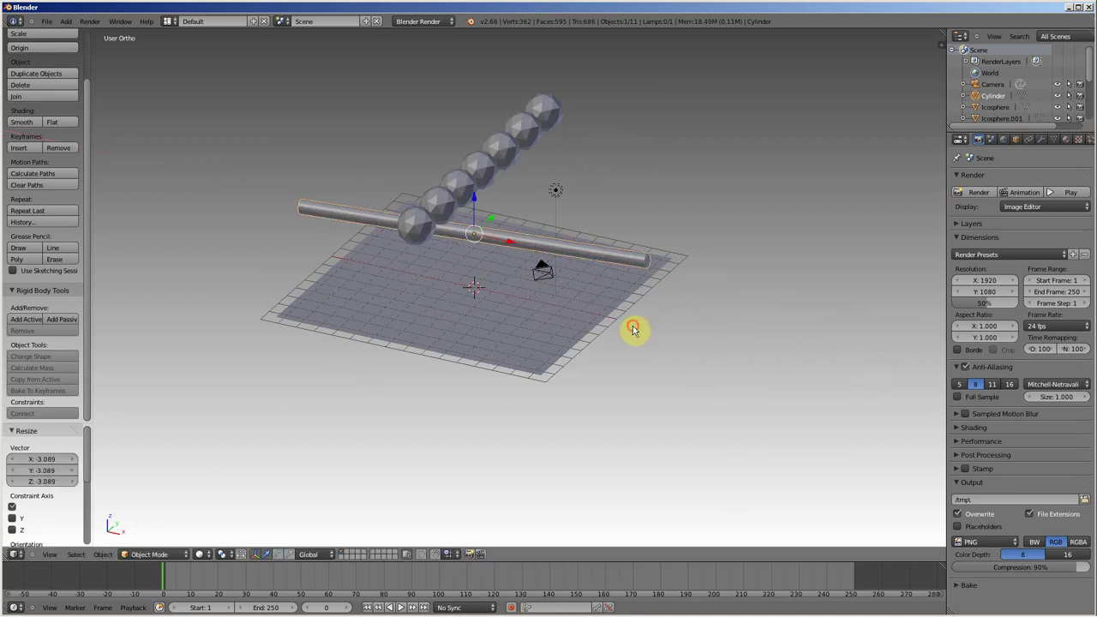
{"action": "middle_click_drag", "start_coordinate": [632, 325], "coordinate": [472, 243]}
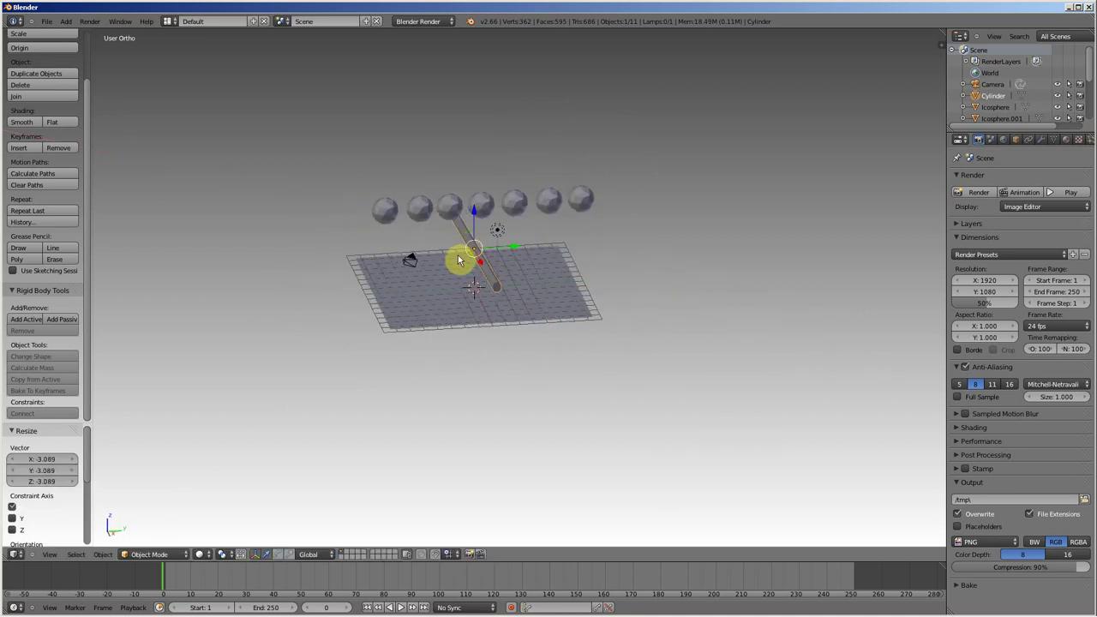
Step: Select the row of icospheres and add them as active rigid bodies
{"action": "right_click", "coordinate": [574, 205]}
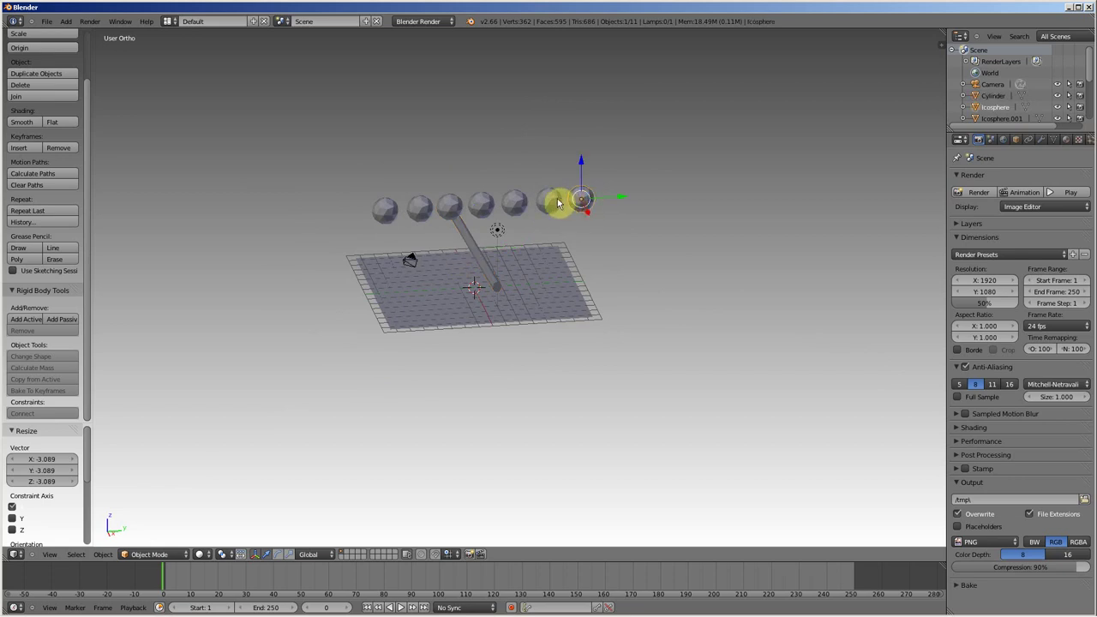
{"action": "right_click", "coordinate": [550, 203], "text": "shift"}
{"action": "right_click", "coordinate": [517, 203], "text": "shift"}
{"action": "right_click", "coordinate": [482, 204], "text": "shift"}
{"action": "right_click", "coordinate": [451, 205], "text": "shift"}
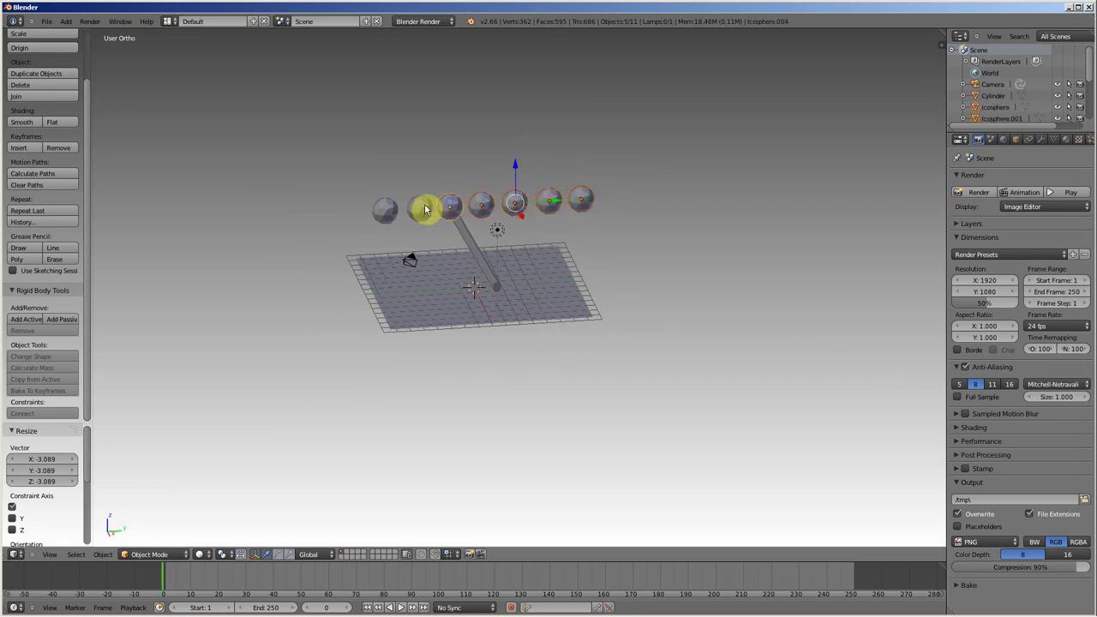
{"action": "right_click", "coordinate": [425, 209], "text": "shift"}
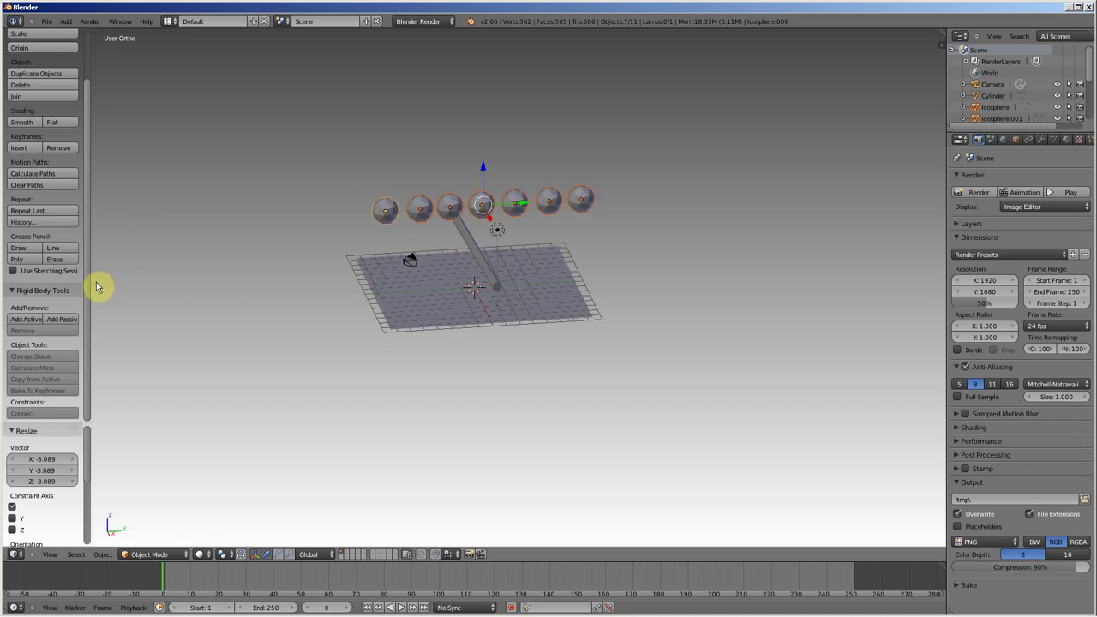
{"action": "left_click", "coordinate": [26, 320]}
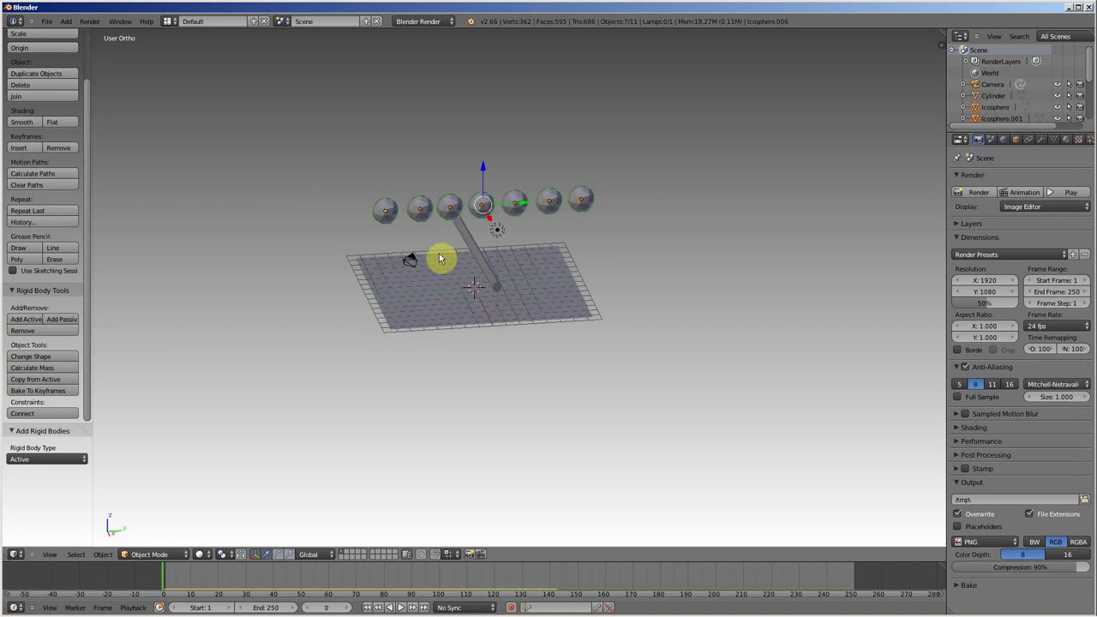
Step: Make the cylinder a passive rigid body, then select the ground plane
{"action": "right_click", "coordinate": [470, 241]}
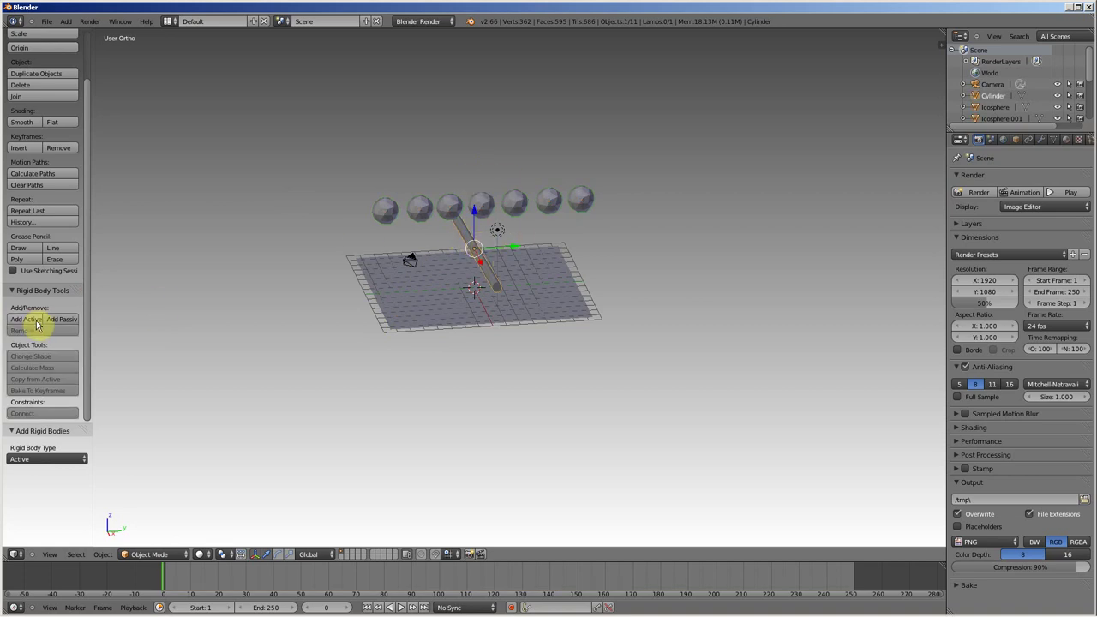
{"action": "left_click", "coordinate": [65, 320]}
{"action": "right_click", "coordinate": [412, 285]}
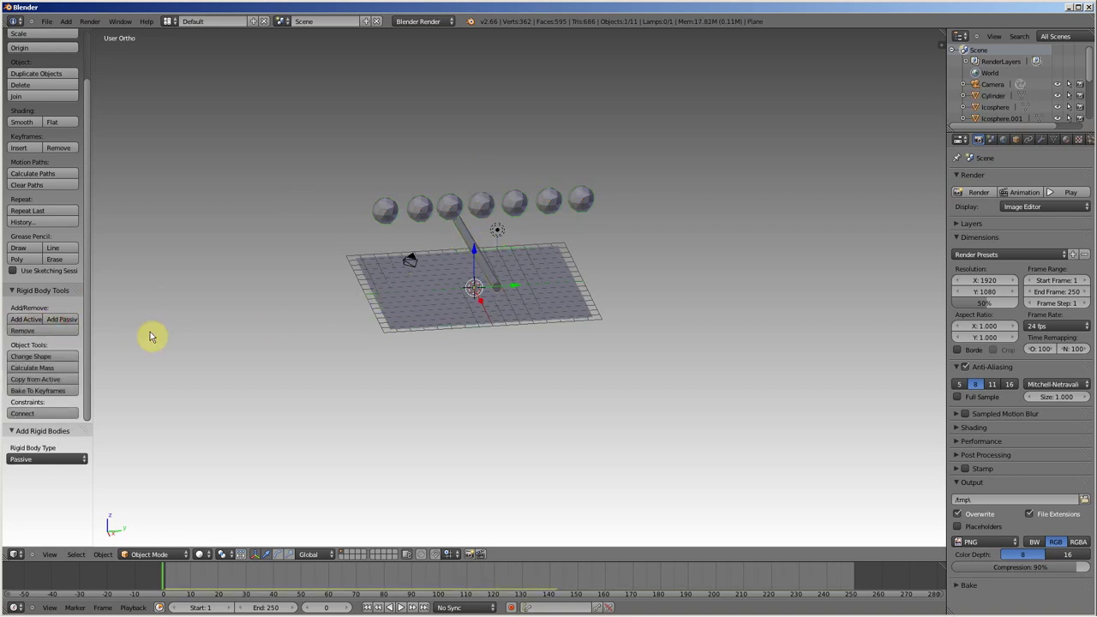
{"action": "right_click", "coordinate": [403, 269]}
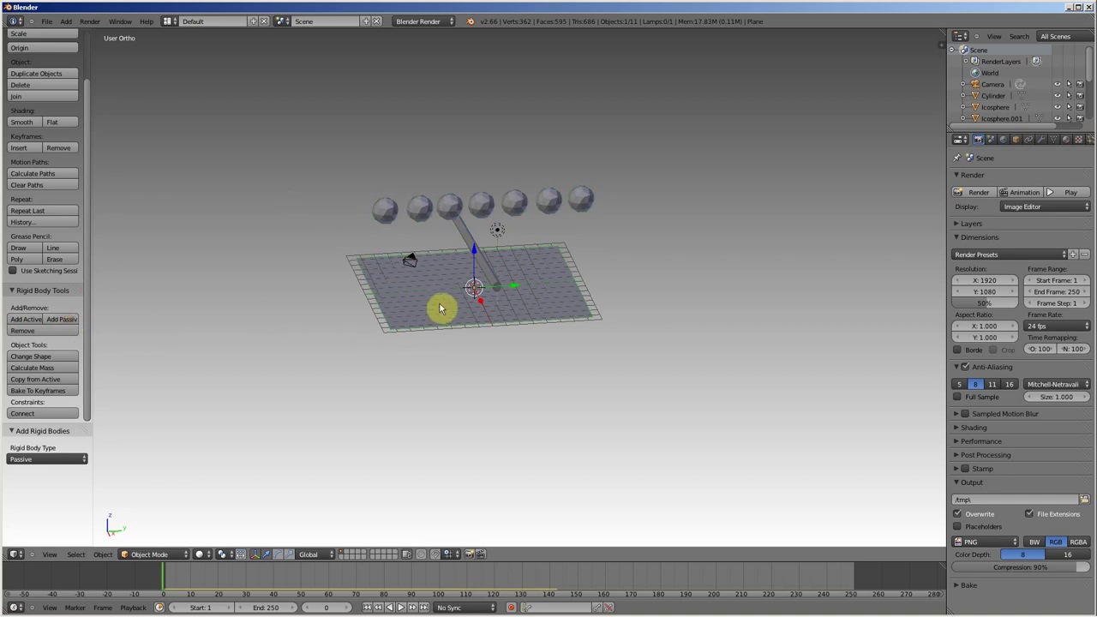
{"action": "scroll", "coordinate": [406, 313], "scroll_direction": "up", "scroll_amount": 1}
{"action": "scroll", "coordinate": [396, 323], "scroll_direction": "up", "scroll_amount": 3}
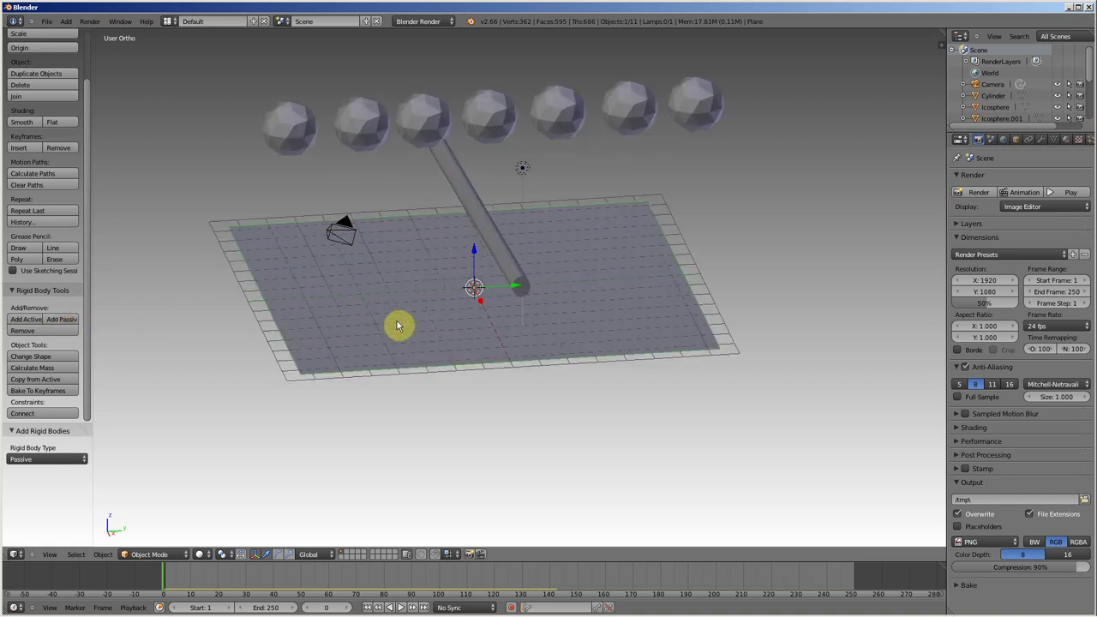
{"action": "right_click", "coordinate": [468, 203]}
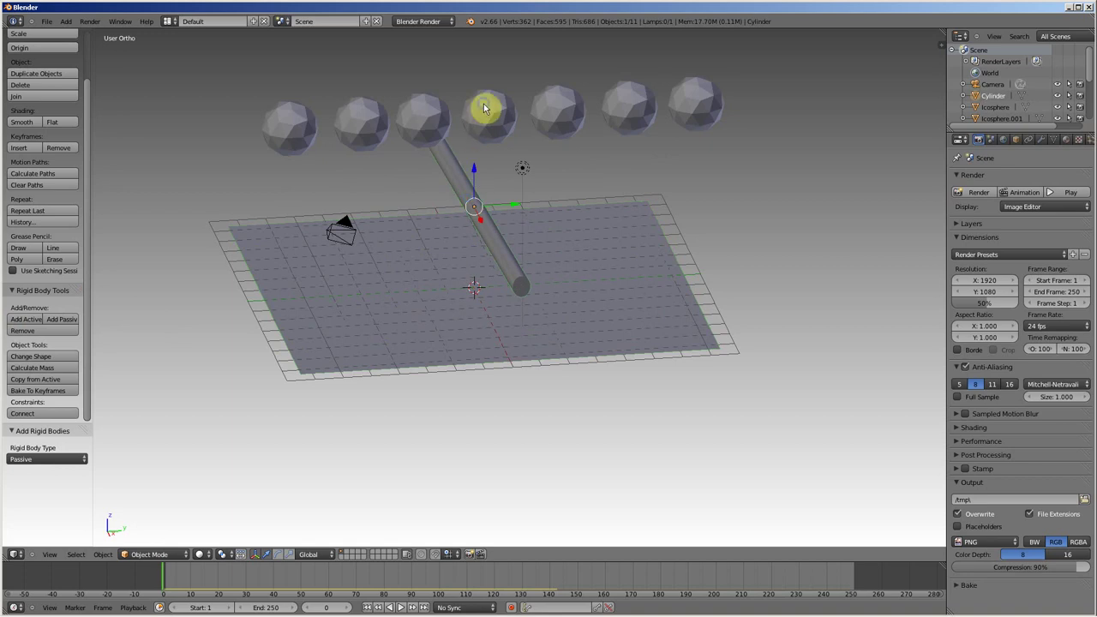
{"action": "right_click", "coordinate": [463, 180]}
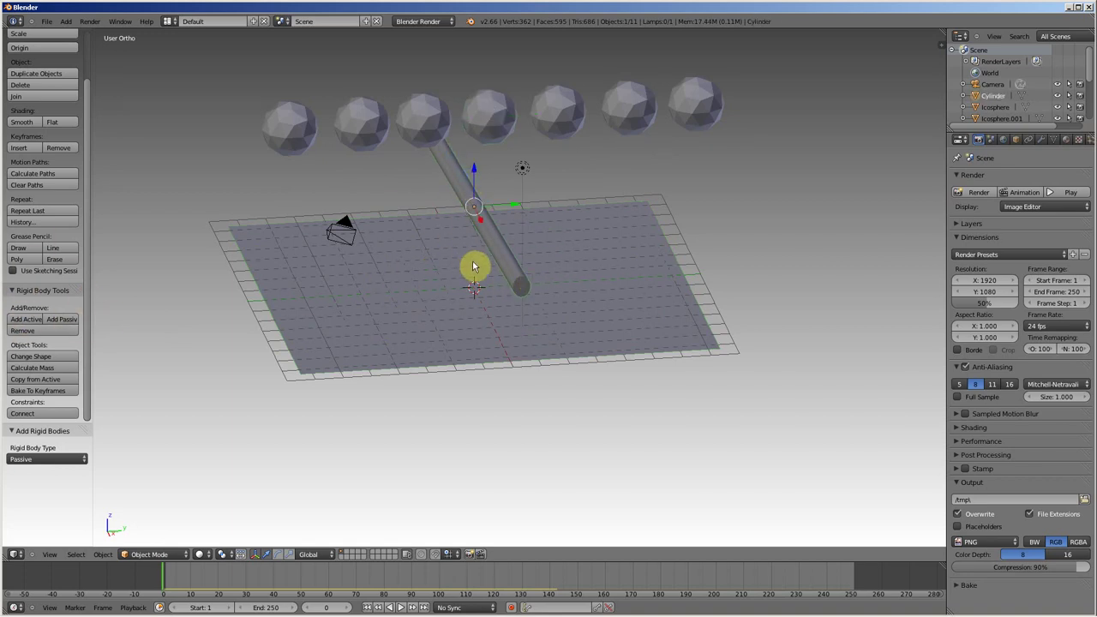
{"action": "right_click", "coordinate": [360, 276]}
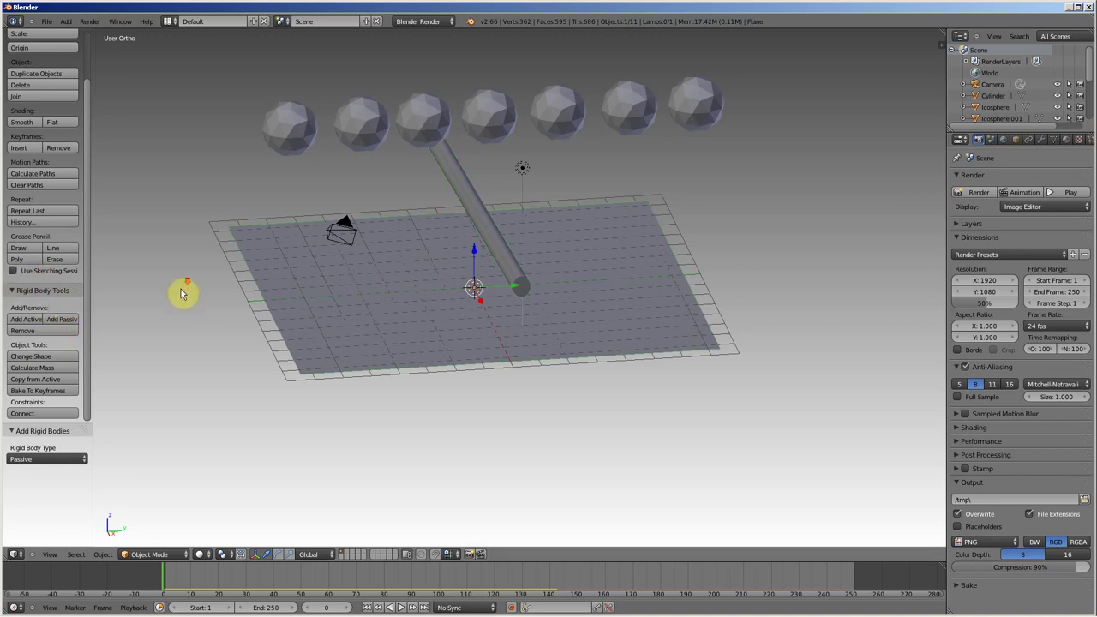
{"action": "scroll", "coordinate": [189, 296], "scroll_direction": "down", "scroll_amount": 3}
{"action": "key", "text": "shift+a"}
{"action": "mouse_move", "coordinate": [167, 306]}
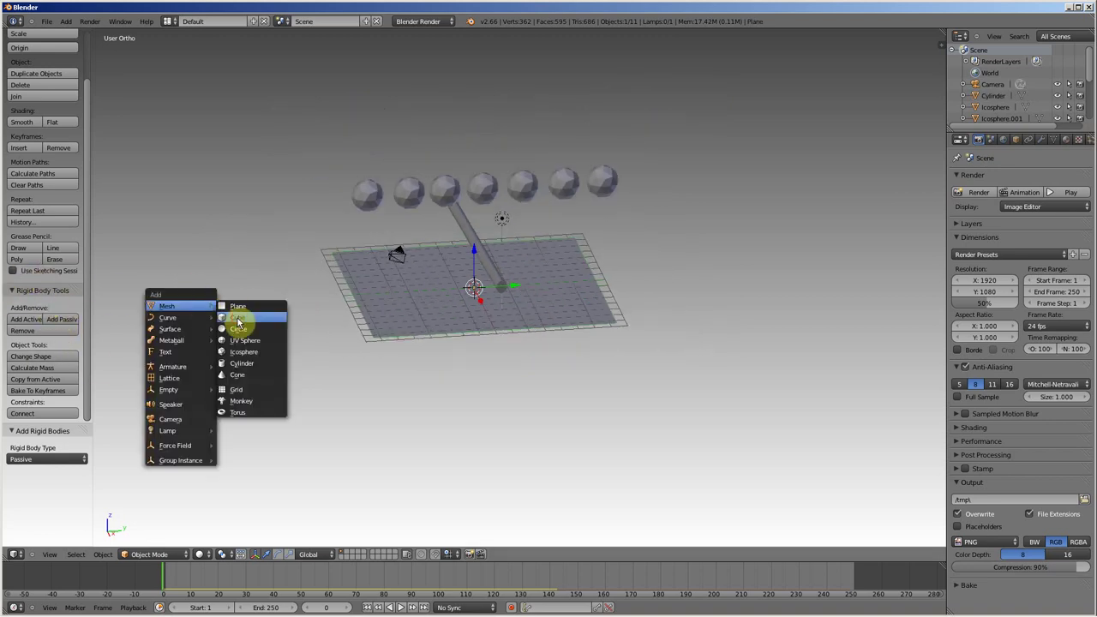
{"action": "left_click", "coordinate": [238, 321]}
{"action": "scroll", "coordinate": [477, 249], "scroll_direction": "up", "scroll_amount": 2}
{"action": "scroll", "coordinate": [478, 248], "scroll_direction": "up", "scroll_amount": 3}
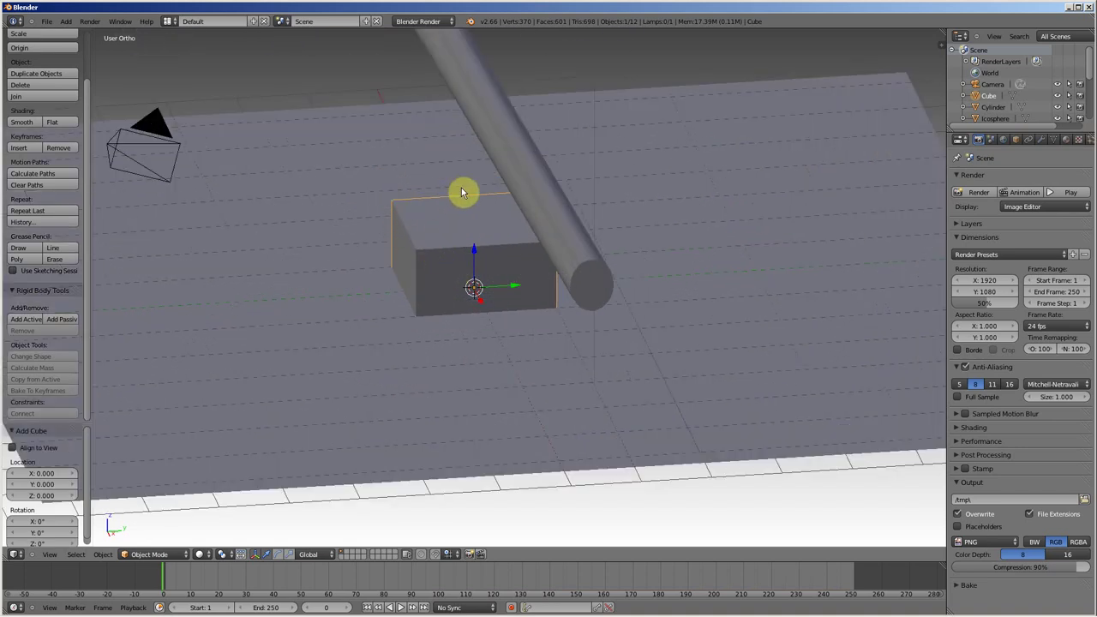
{"action": "key", "text": "x"}
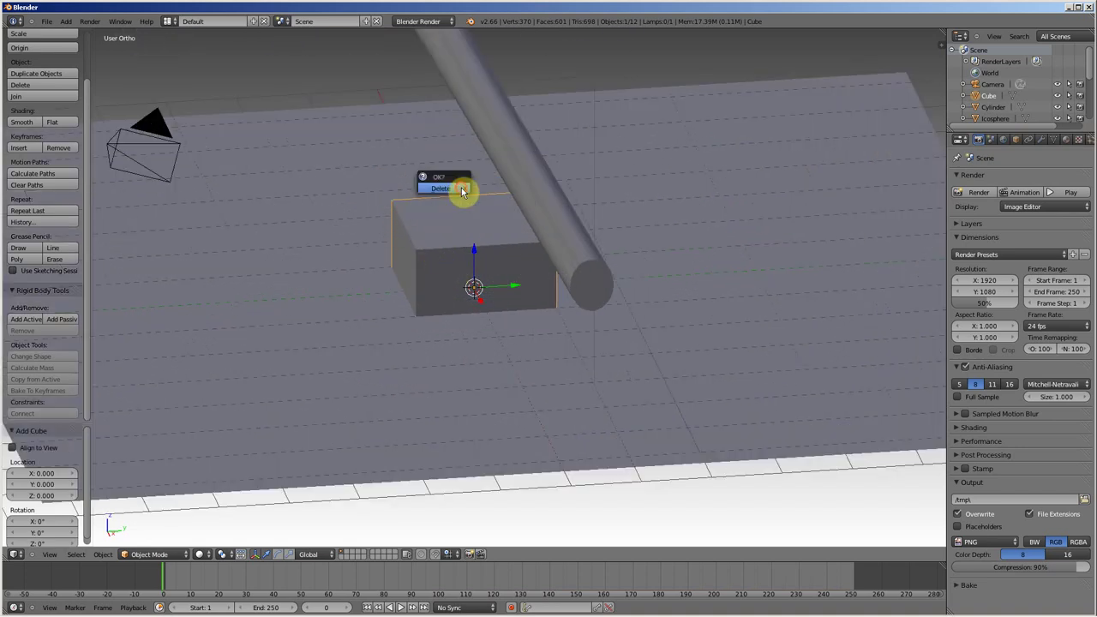
{"action": "left_click", "coordinate": [461, 192]}
{"action": "scroll", "coordinate": [461, 192], "scroll_direction": "down", "scroll_amount": 5}
{"action": "right_click", "coordinate": [475, 218]}
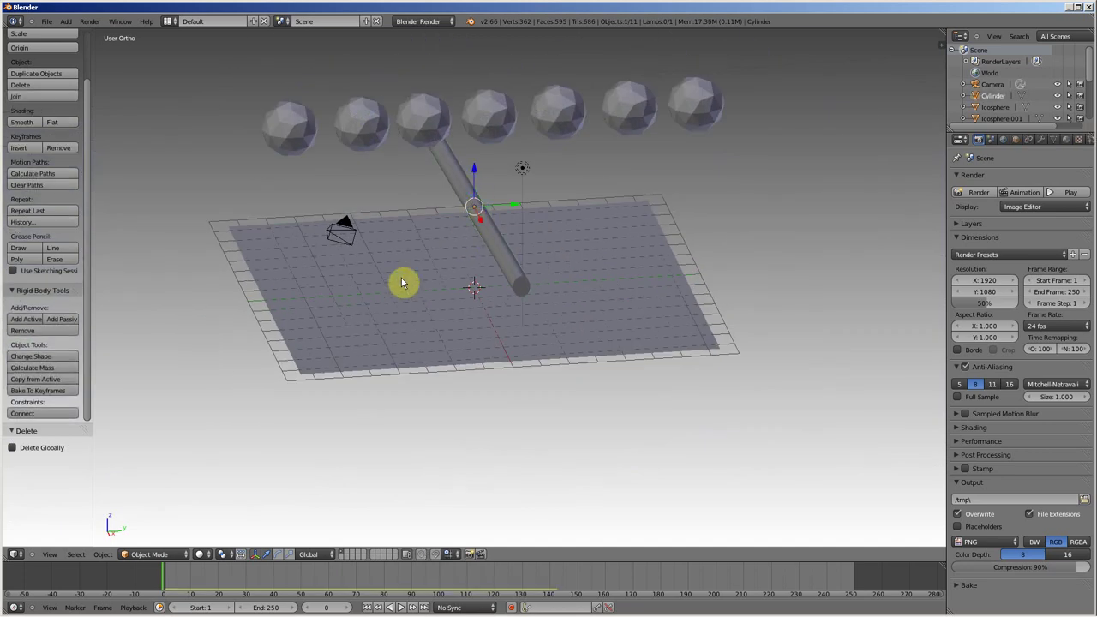
Step: Join the rightmost pair of icospheres with a fixed rigid-body constraint
{"action": "right_click", "coordinate": [288, 133]}
{"action": "right_click", "coordinate": [360, 131]}
{"action": "right_click", "coordinate": [421, 123]}
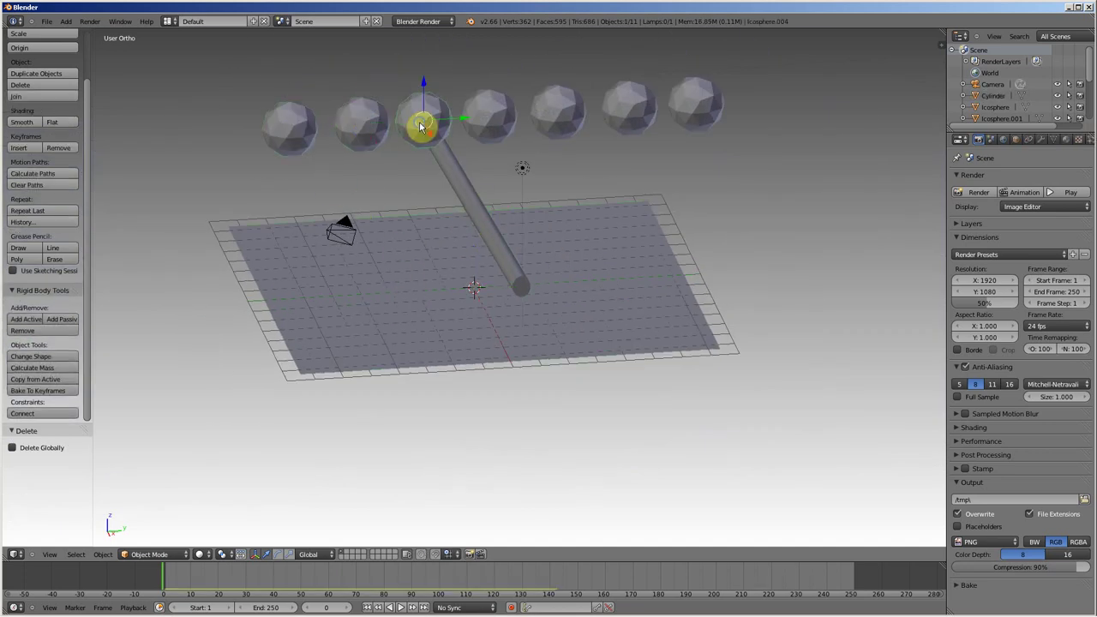
{"action": "right_click", "coordinate": [497, 118]}
{"action": "right_click", "coordinate": [566, 108]}
{"action": "right_click", "coordinate": [632, 107]}
{"action": "right_click", "coordinate": [694, 101]}
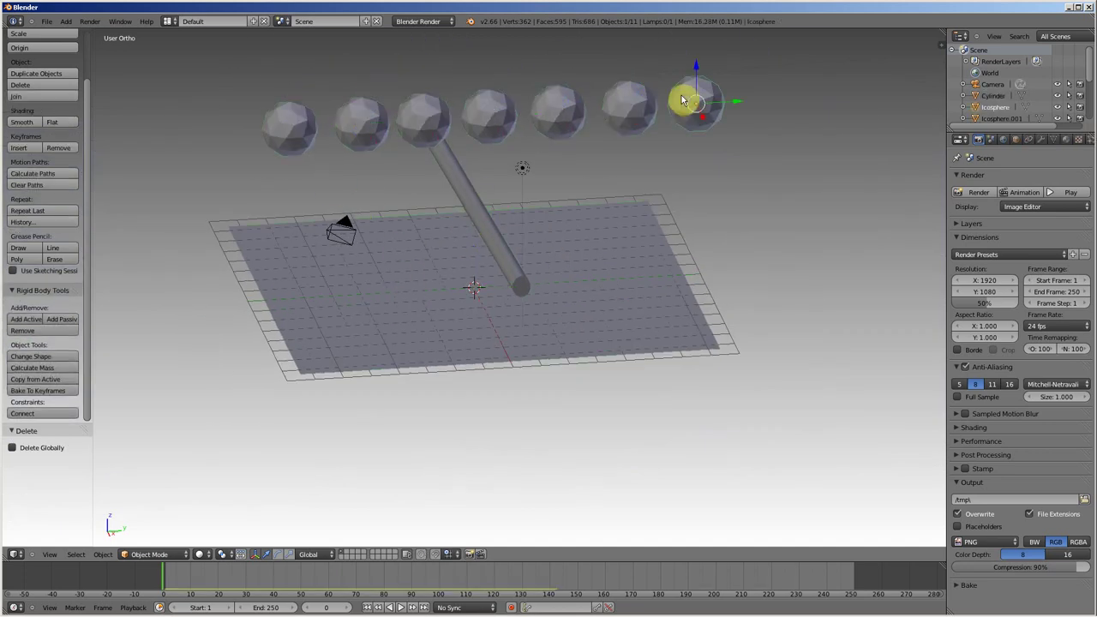
{"action": "scroll", "coordinate": [501, 163], "scroll_direction": "down", "scroll_amount": 1}
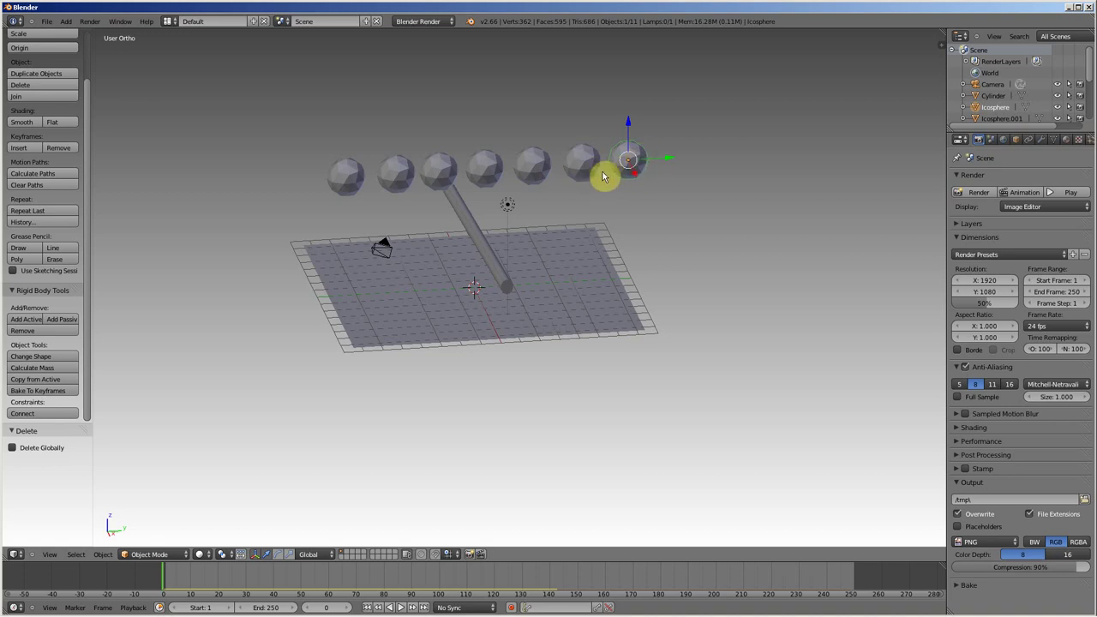
{"action": "right_click", "coordinate": [589, 164], "text": "shift"}
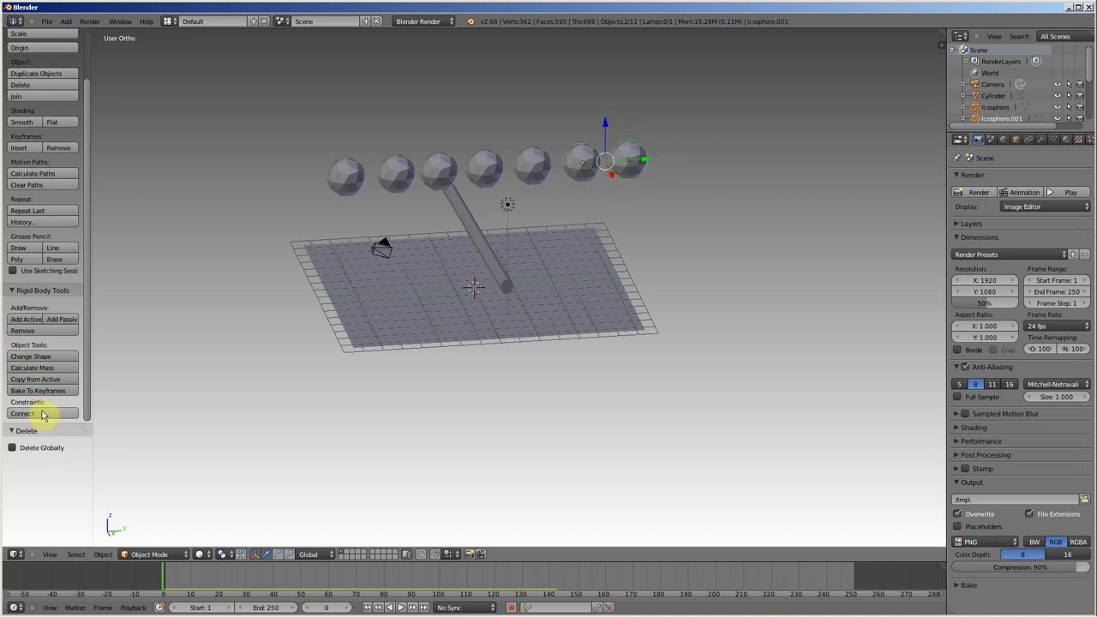
{"action": "left_click", "coordinate": [41, 417]}
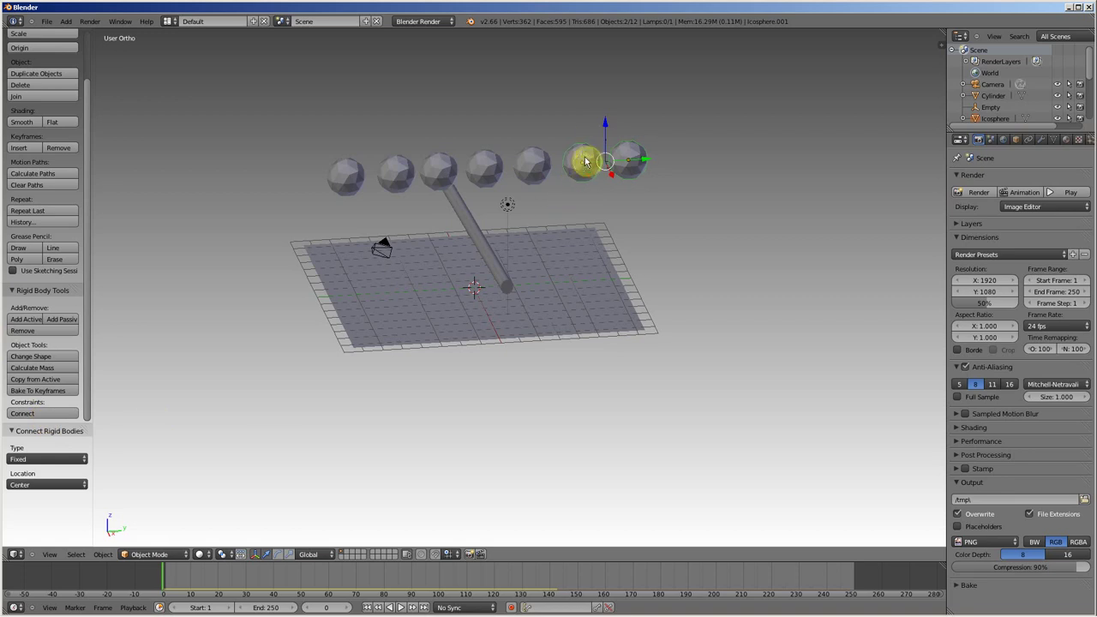
{"action": "left_click", "coordinate": [47, 413]}
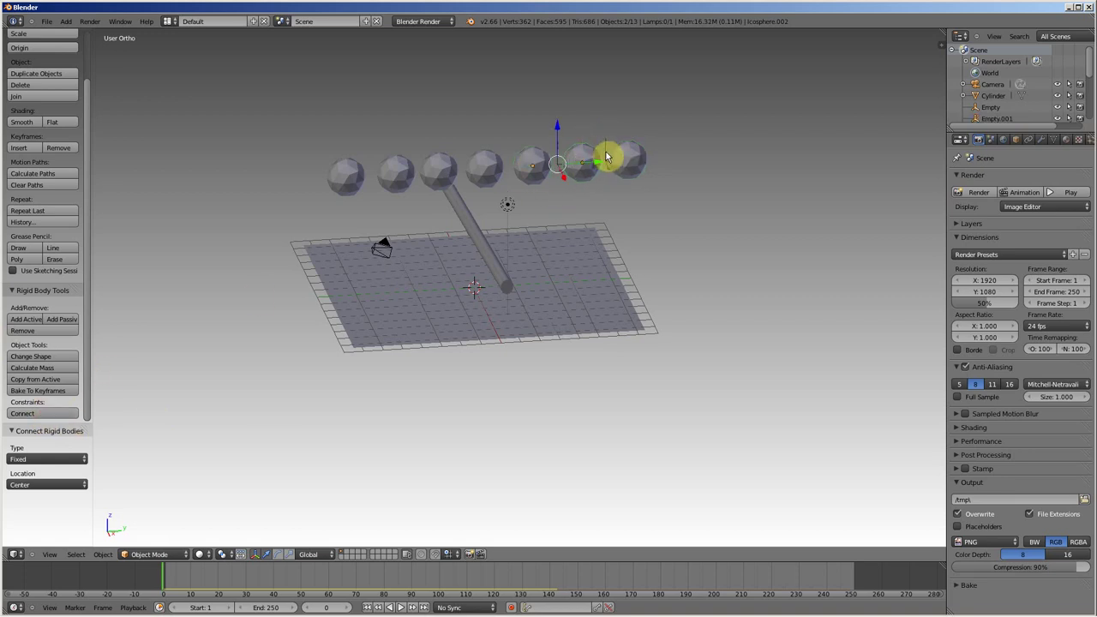
Step: Connect the next neighbouring icosphere pairs toward the middle of the row
{"action": "scroll", "coordinate": [606, 152], "scroll_direction": "up", "scroll_amount": 2}
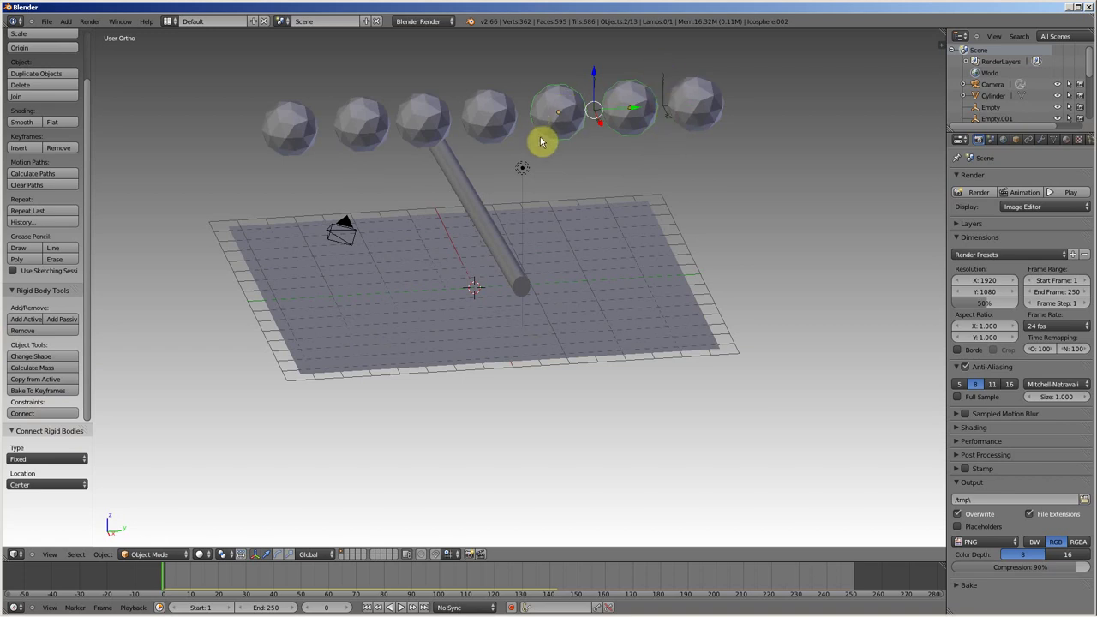
{"action": "right_click", "coordinate": [570, 116]}
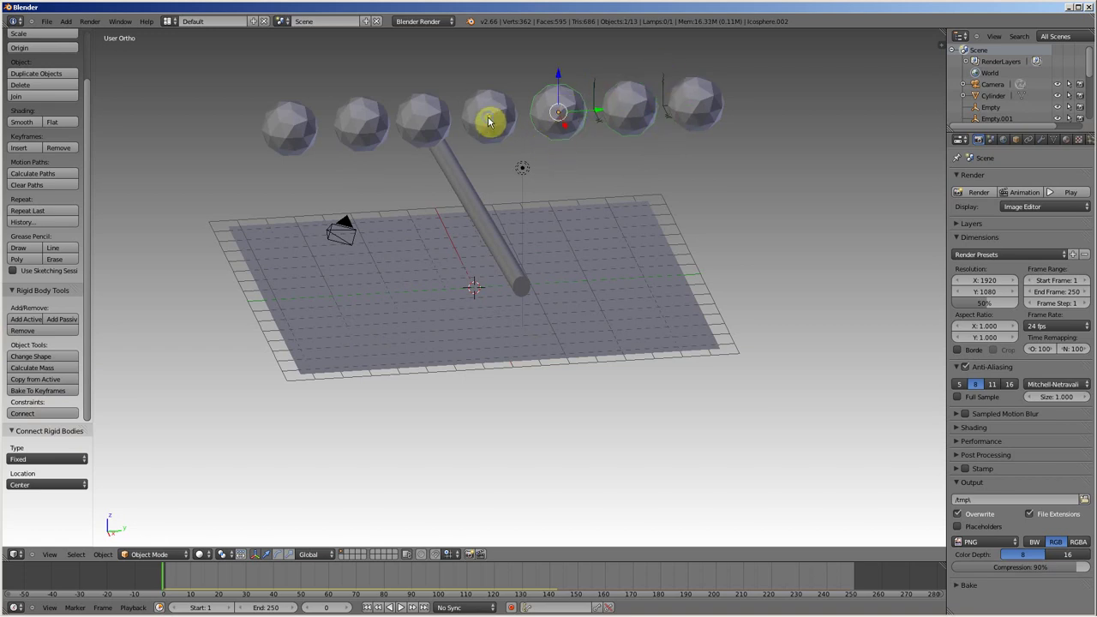
{"action": "left_click", "coordinate": [43, 414]}
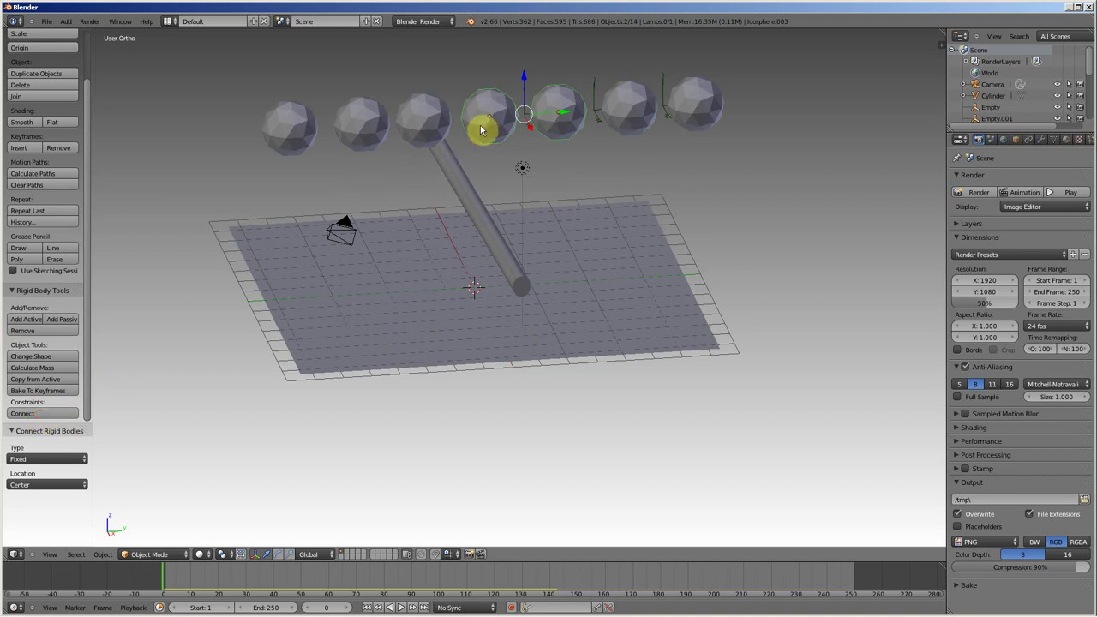
{"action": "right_click", "coordinate": [484, 120]}
{"action": "right_click", "coordinate": [418, 129], "text": "shift"}
{"action": "left_click", "coordinate": [43, 413]}
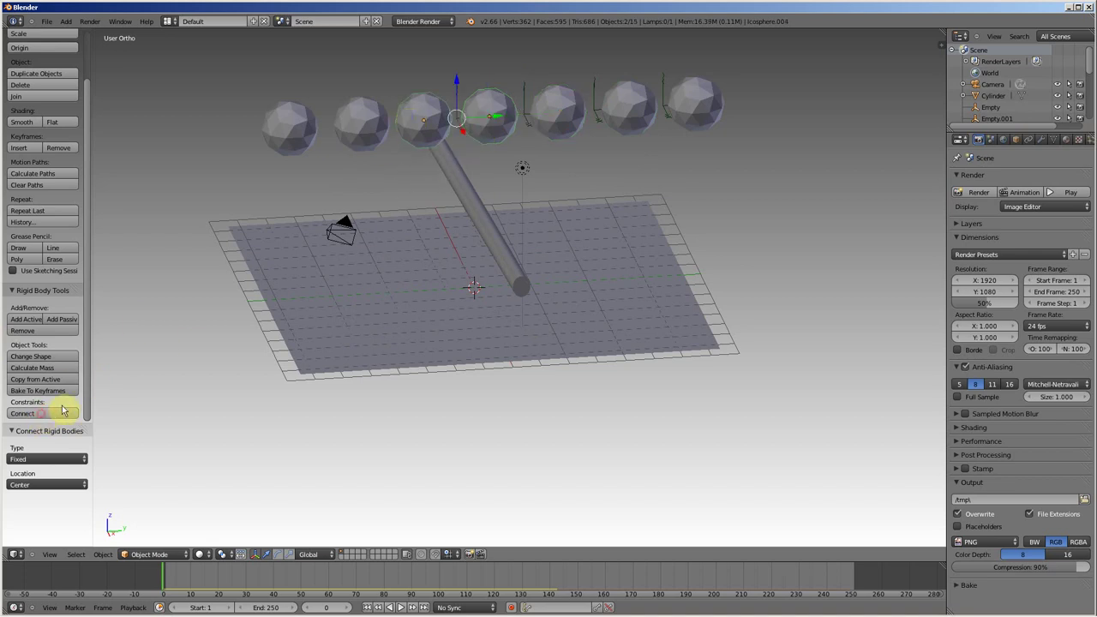
Step: Connect the third and second icospheres, then pair the second with the leftmost
{"action": "right_click", "coordinate": [424, 113]}
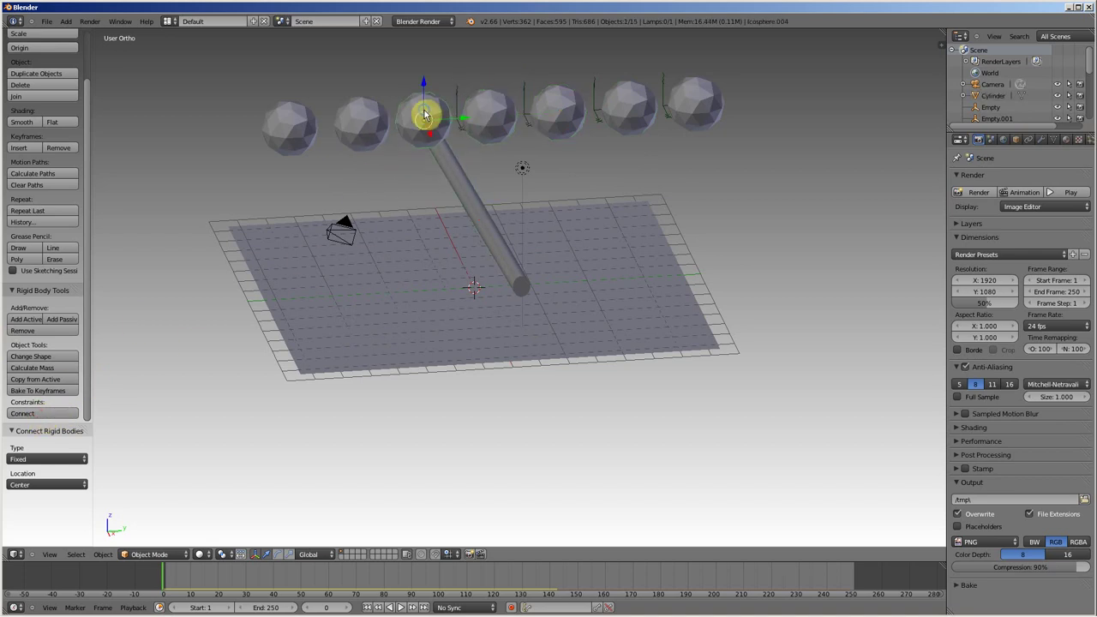
{"action": "right_click", "coordinate": [350, 128], "text": "shift"}
{"action": "left_click", "coordinate": [34, 410]}
{"action": "right_click", "coordinate": [367, 124]}
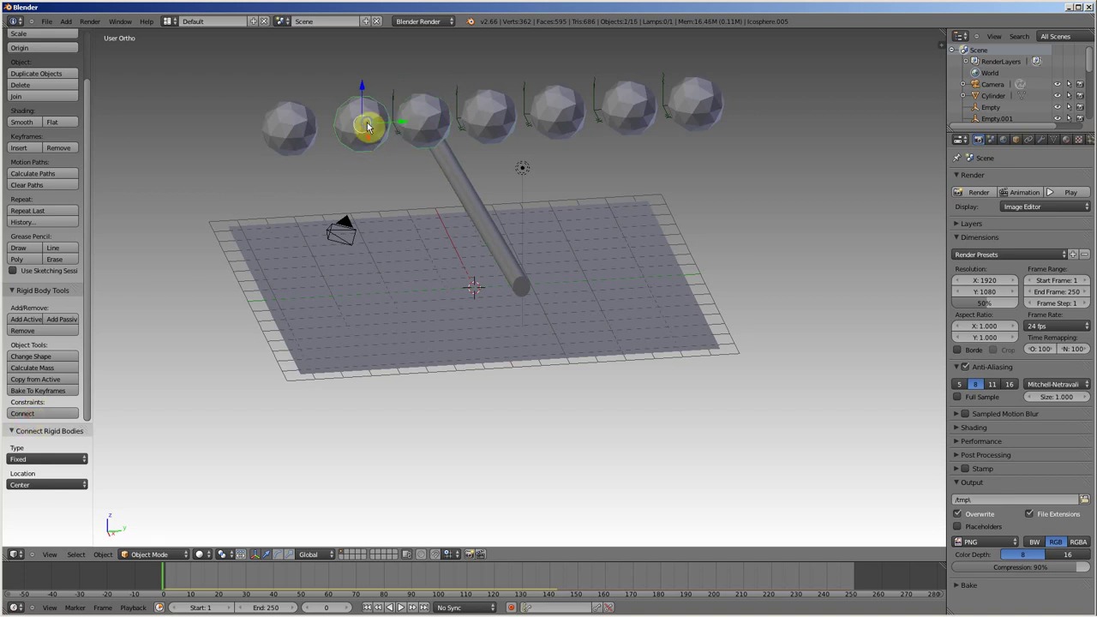
{"action": "right_click", "coordinate": [279, 133], "text": "shift"}
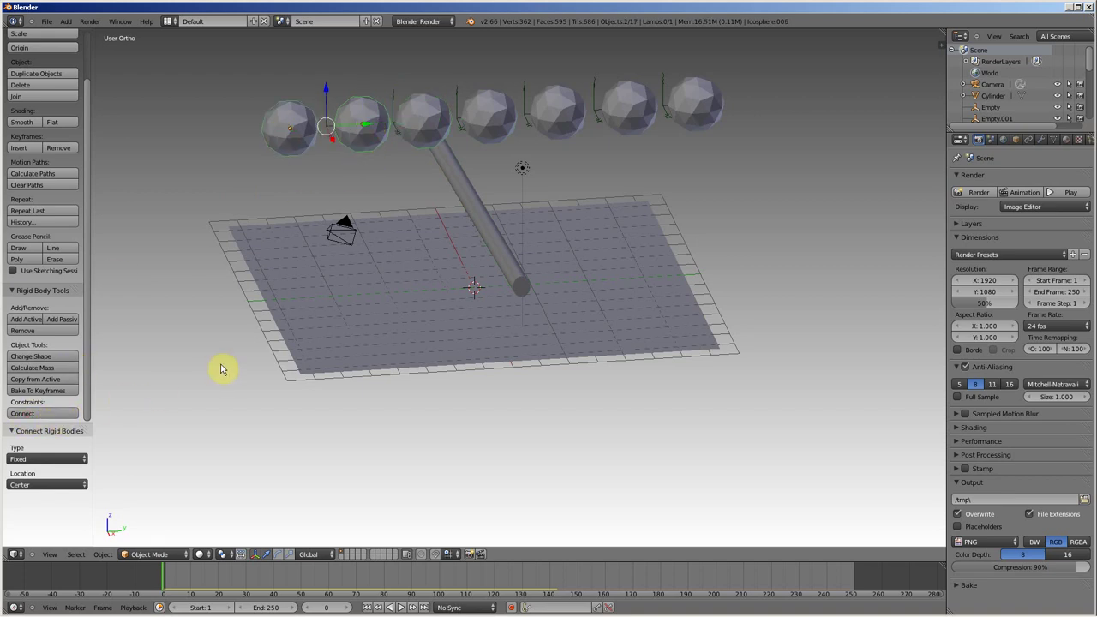
{"action": "middle_click_drag", "start_coordinate": [455, 277], "coordinate": [545, 227]}
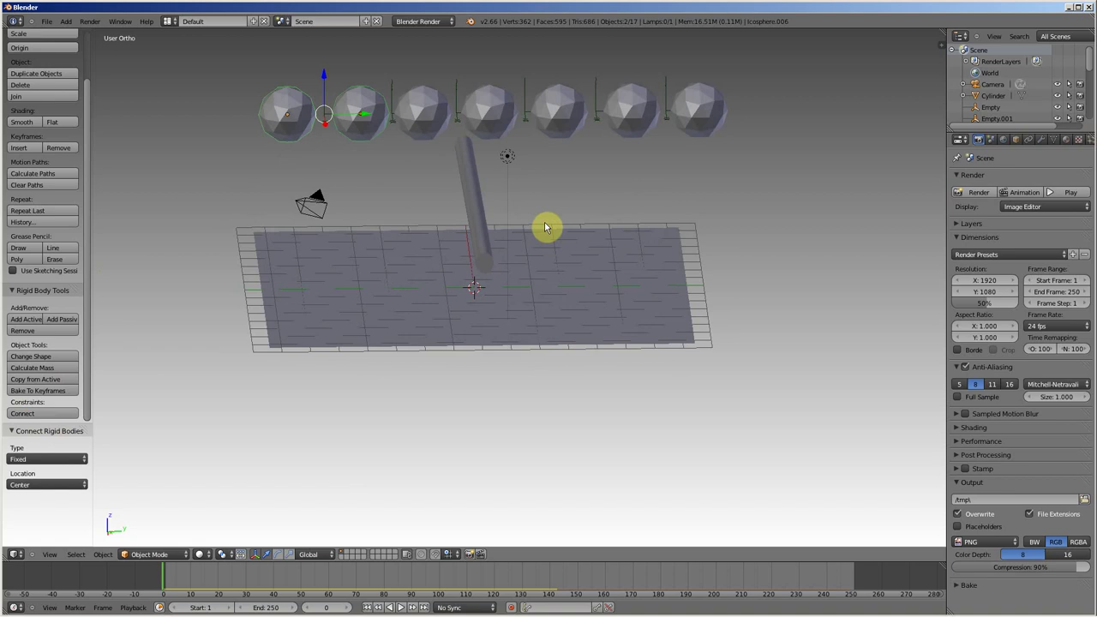
{"action": "key", "text": "alt+a"}
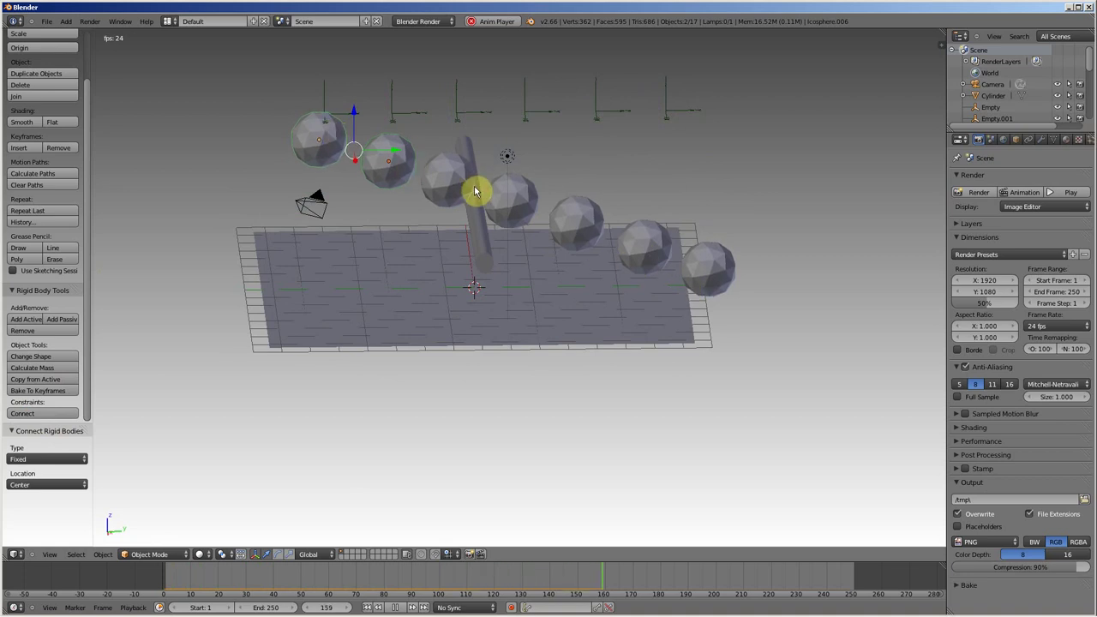
{"action": "key", "text": "alt+a"}
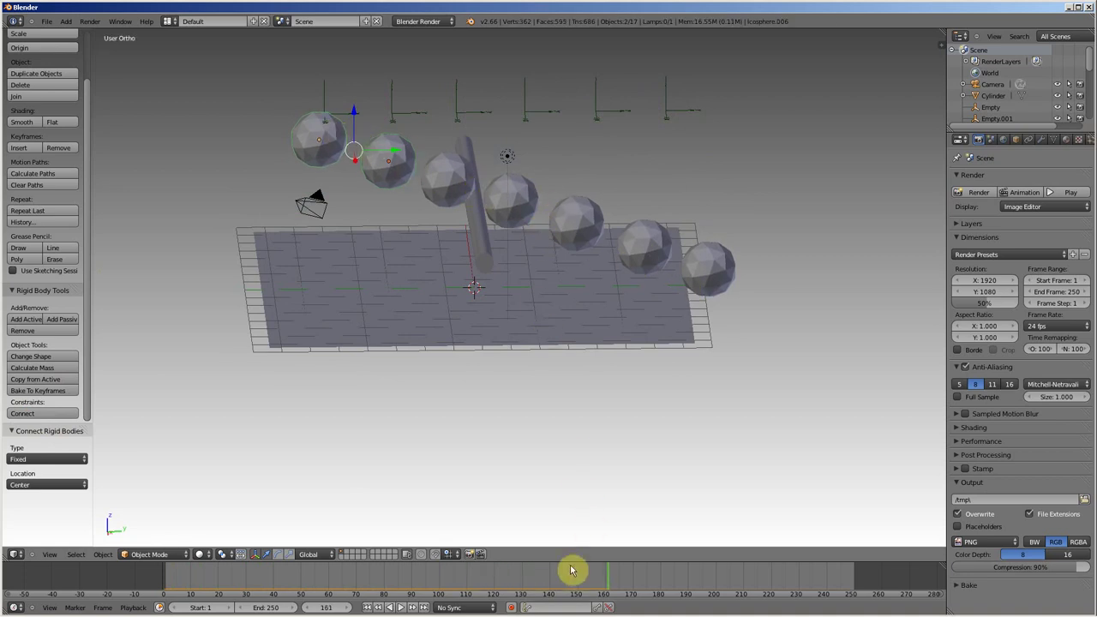
{"action": "left_click_drag", "start_coordinate": [571, 570], "coordinate": [153, 589]}
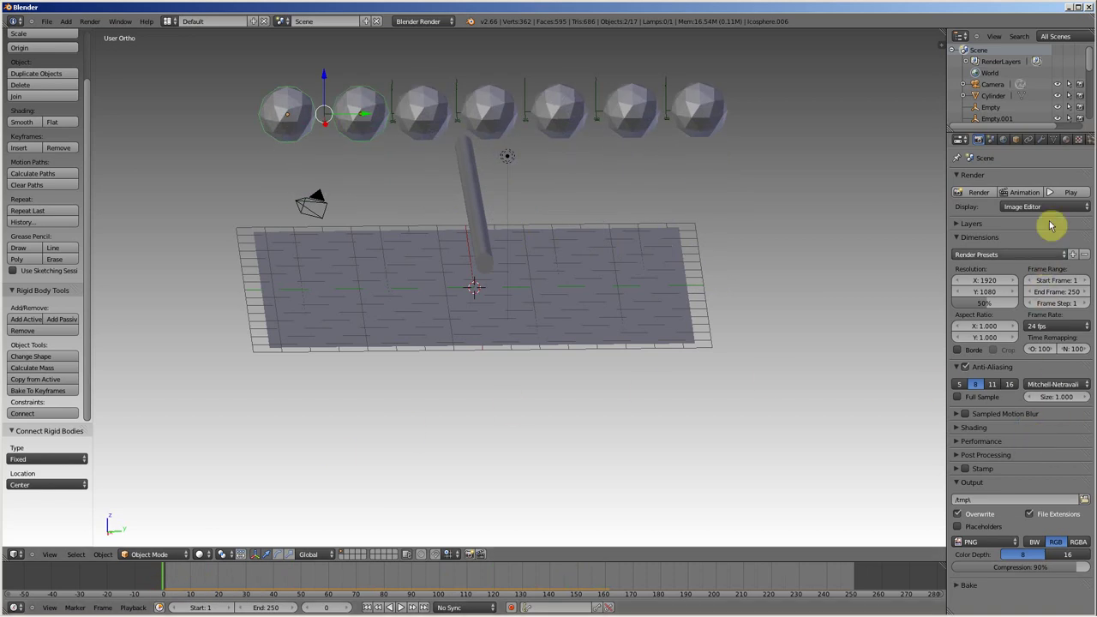
Step: Show the Physics settings and inspect the icospheres' rigid-body properties
{"action": "middle_click_drag", "start_coordinate": [1067, 140], "coordinate": [1084, 142]}
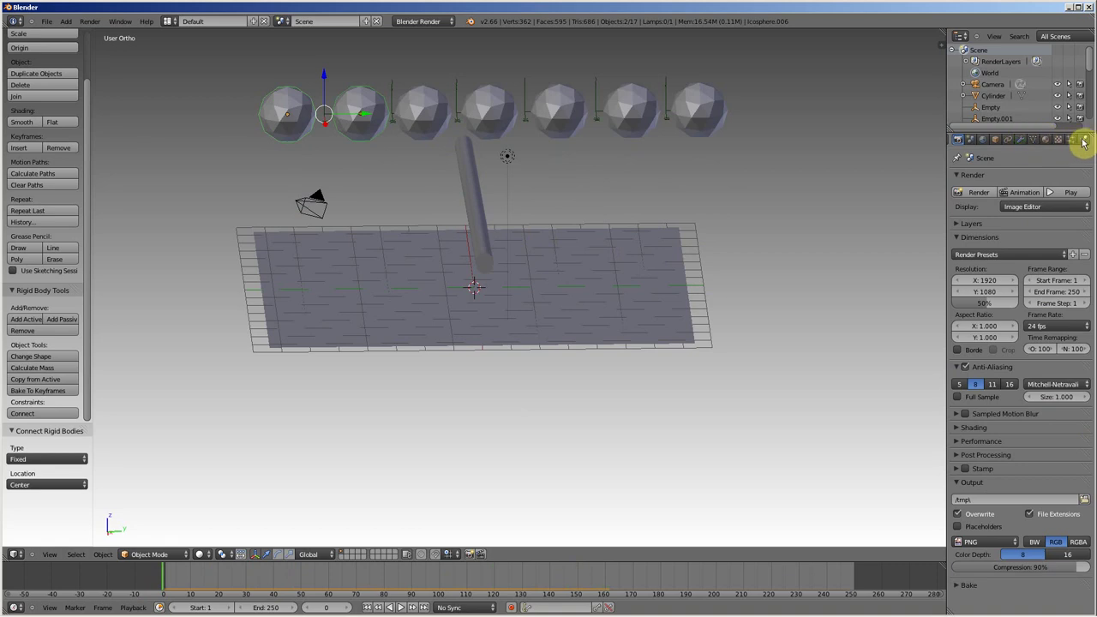
{"action": "left_click", "coordinate": [1086, 140]}
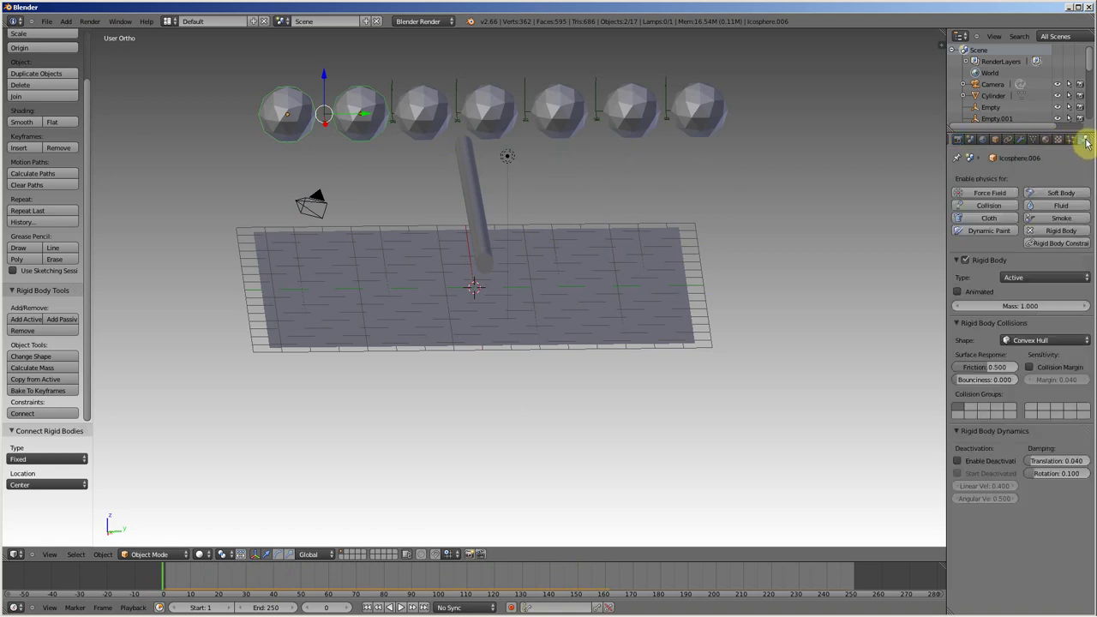
{"action": "right_click", "coordinate": [668, 98], "text": "shift"}
{"action": "right_click", "coordinate": [642, 108], "text": "shift"}
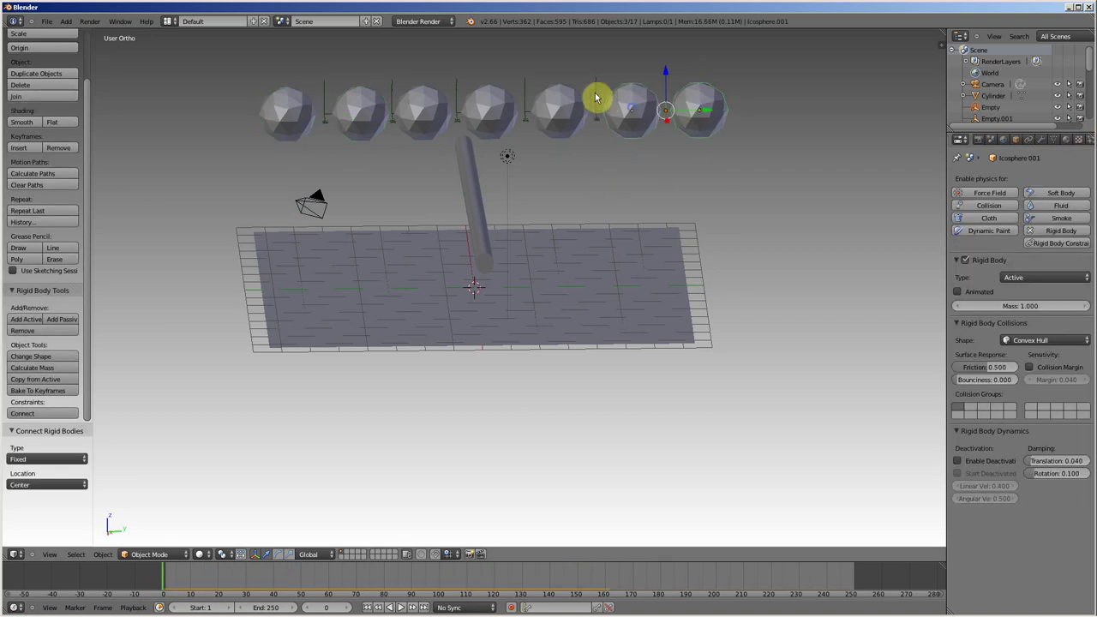
{"action": "right_click", "coordinate": [594, 99], "text": "shift"}
{"action": "right_click", "coordinate": [631, 109]}
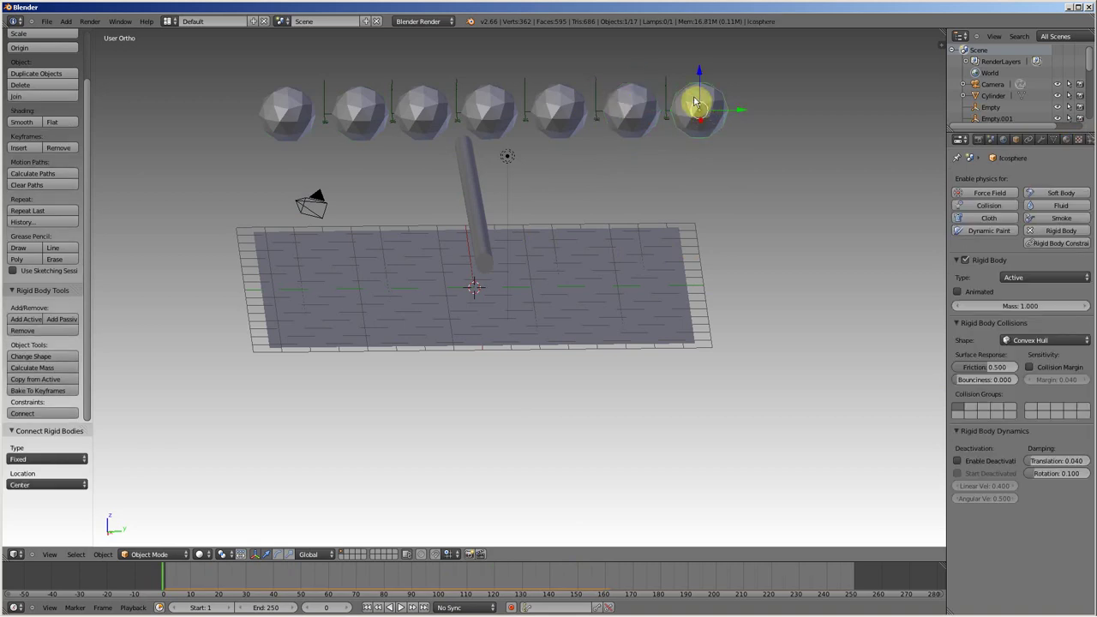
Step: Select all icospheres and constraints along the row from right to left
{"action": "right_click", "coordinate": [673, 90], "text": "shift"}
{"action": "right_click", "coordinate": [636, 105], "text": "shift"}
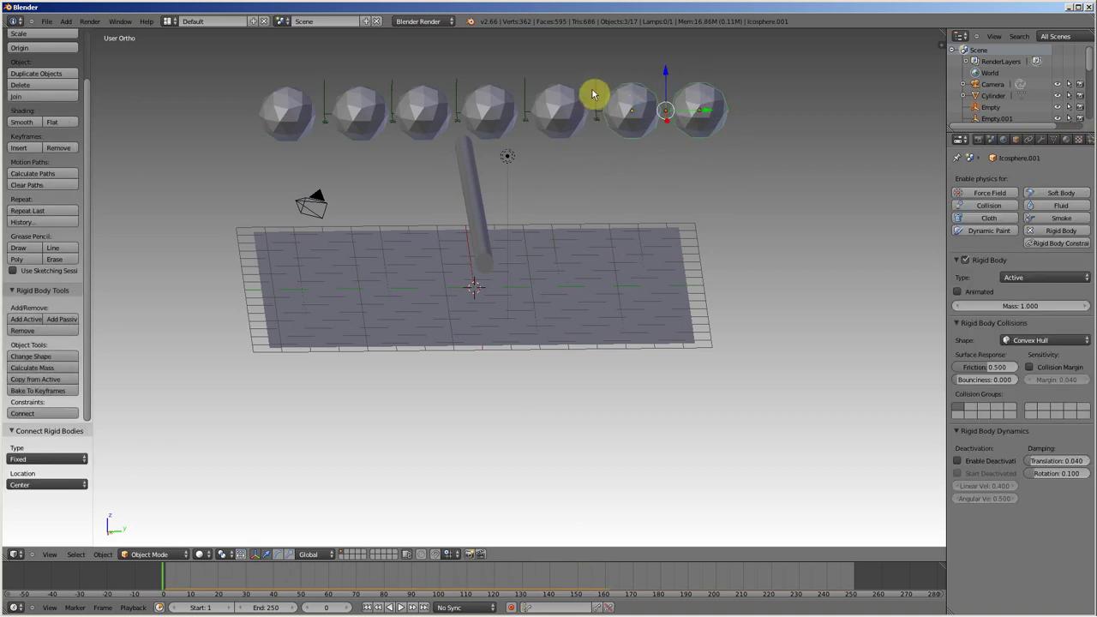
{"action": "right_click", "coordinate": [593, 95], "text": "shift"}
{"action": "right_click", "coordinate": [563, 103], "text": "shift"}
{"action": "right_click", "coordinate": [526, 98], "text": "shift"}
{"action": "right_click", "coordinate": [500, 103], "text": "shift"}
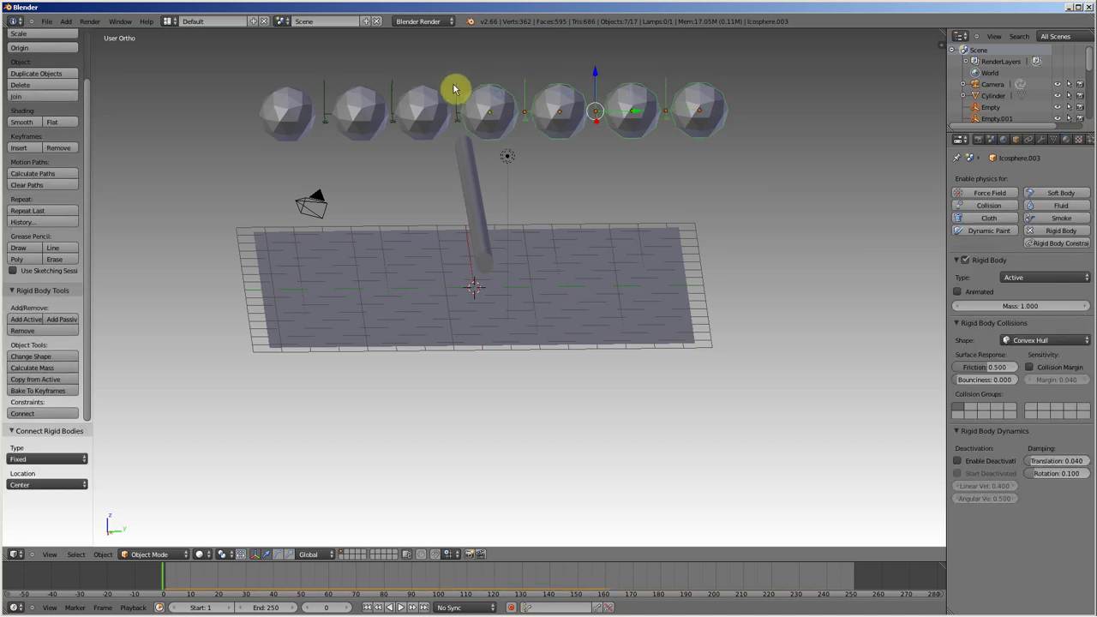
{"action": "right_click", "coordinate": [455, 91], "text": "shift"}
{"action": "right_click", "coordinate": [435, 103], "text": "shift"}
{"action": "right_click", "coordinate": [389, 91], "text": "shift"}
{"action": "right_click", "coordinate": [368, 103], "text": "shift"}
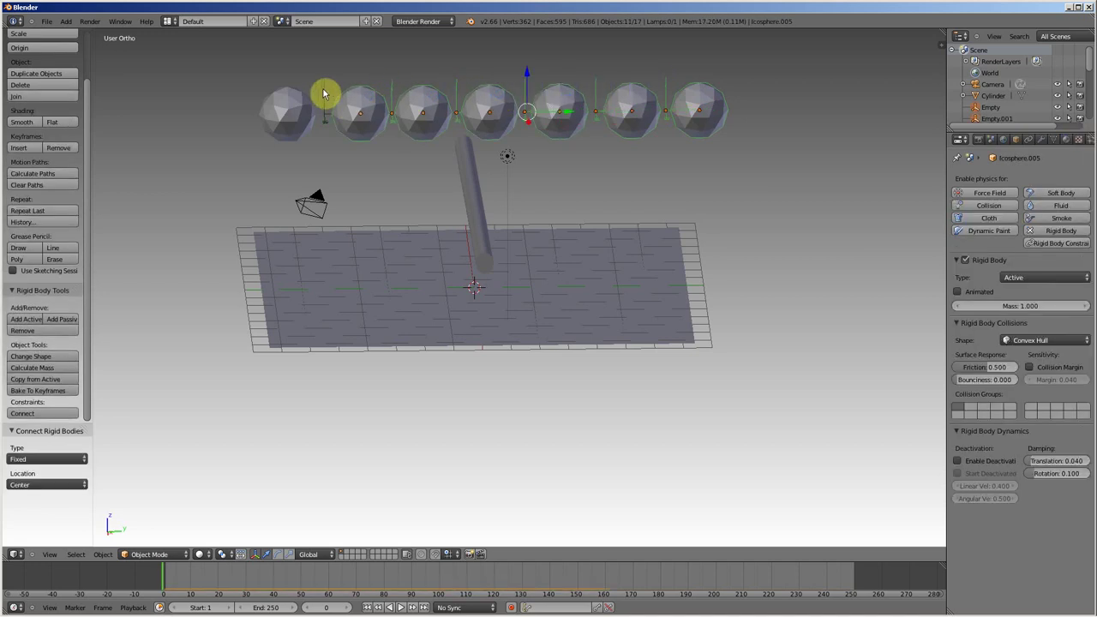
{"action": "right_click", "coordinate": [324, 94], "text": "shift"}
{"action": "right_click", "coordinate": [301, 98], "text": "shift"}
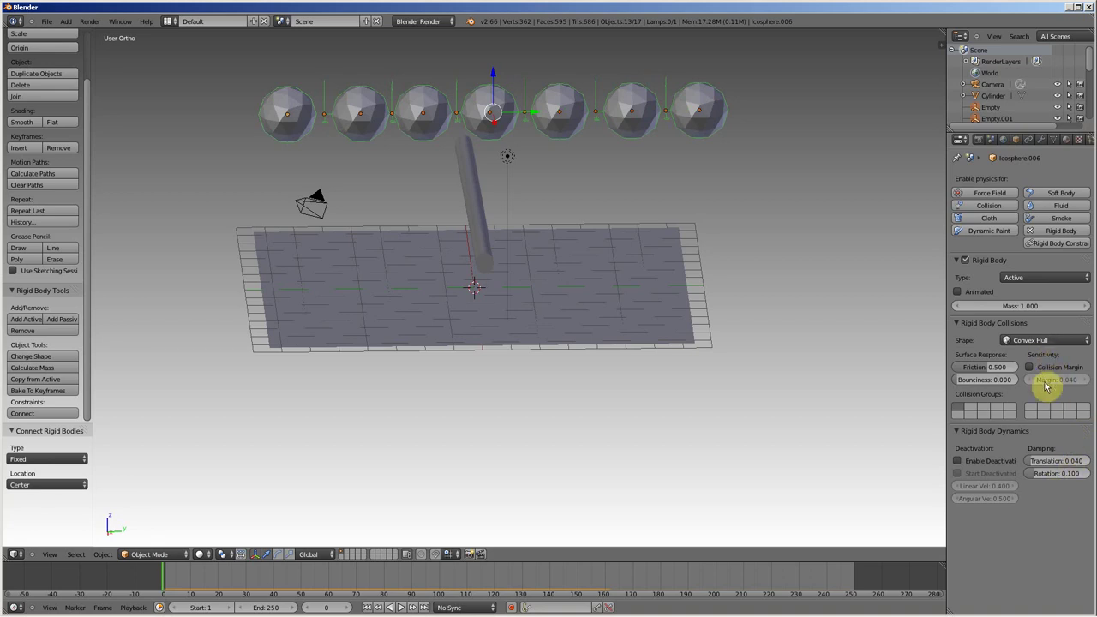
Step: Check the rigid body type options, then select the constraint beside the rightmost icosphere
{"action": "left_click", "coordinate": [1037, 284]}
{"action": "right_click", "coordinate": [701, 110]}
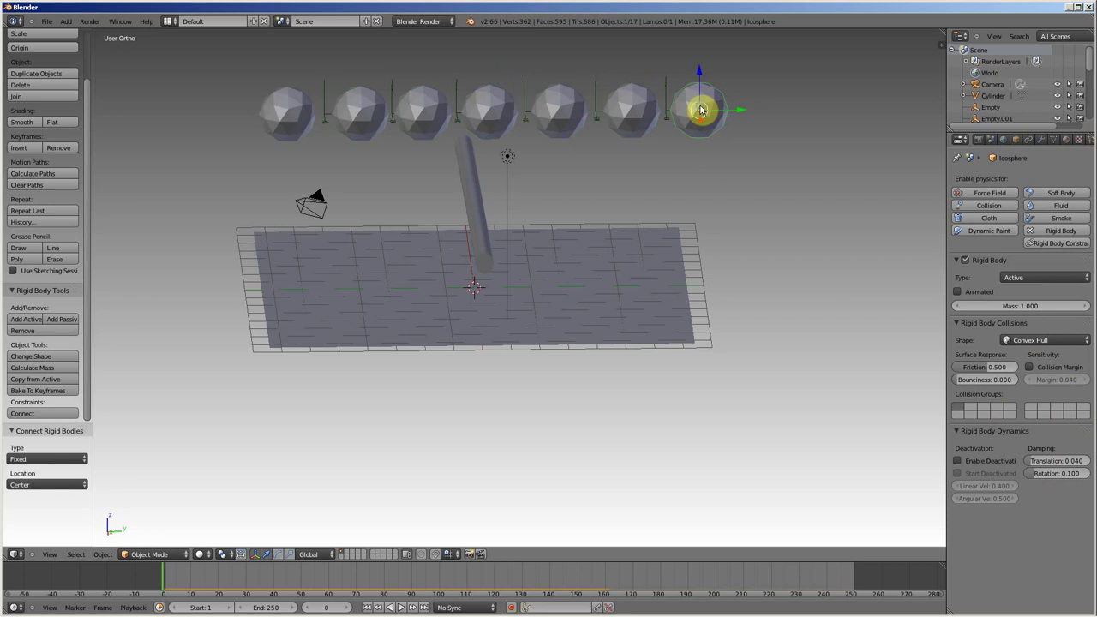
{"action": "right_click", "coordinate": [665, 105]}
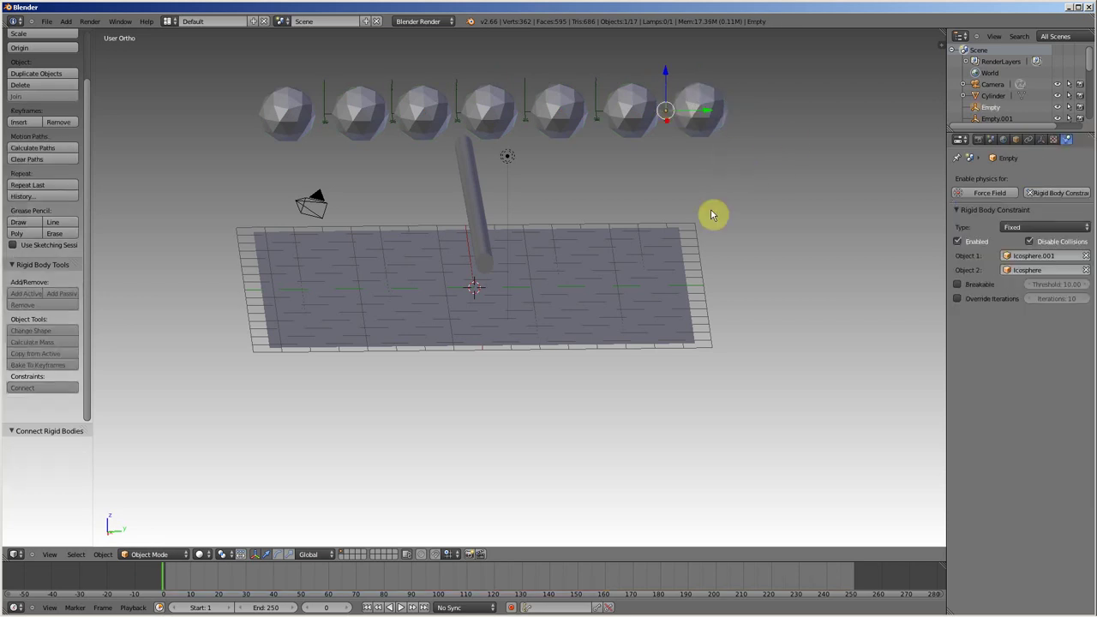
Step: Add the other five constraint empties to the selection and open the Rigid Body Constraint Type list
{"action": "right_click", "coordinate": [596, 112], "text": "shift"}
{"action": "right_click", "coordinate": [524, 112], "text": "shift"}
{"action": "right_click", "coordinate": [456, 112], "text": "shift"}
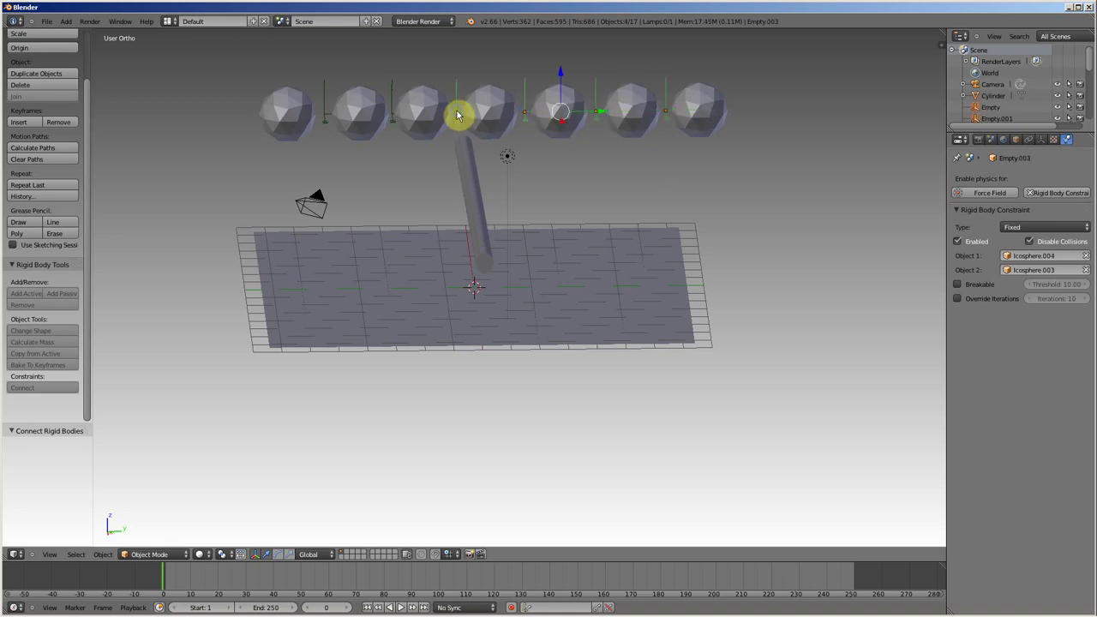
{"action": "right_click", "coordinate": [393, 115], "text": "shift"}
{"action": "right_click", "coordinate": [326, 115], "text": "shift"}
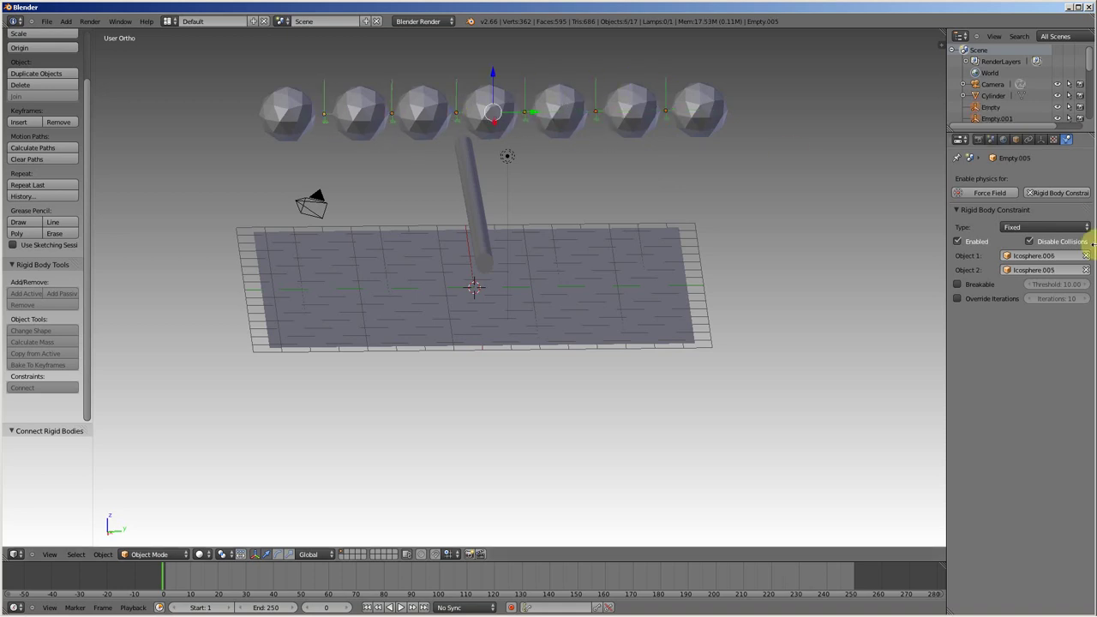
{"action": "left_click", "coordinate": [1064, 230]}
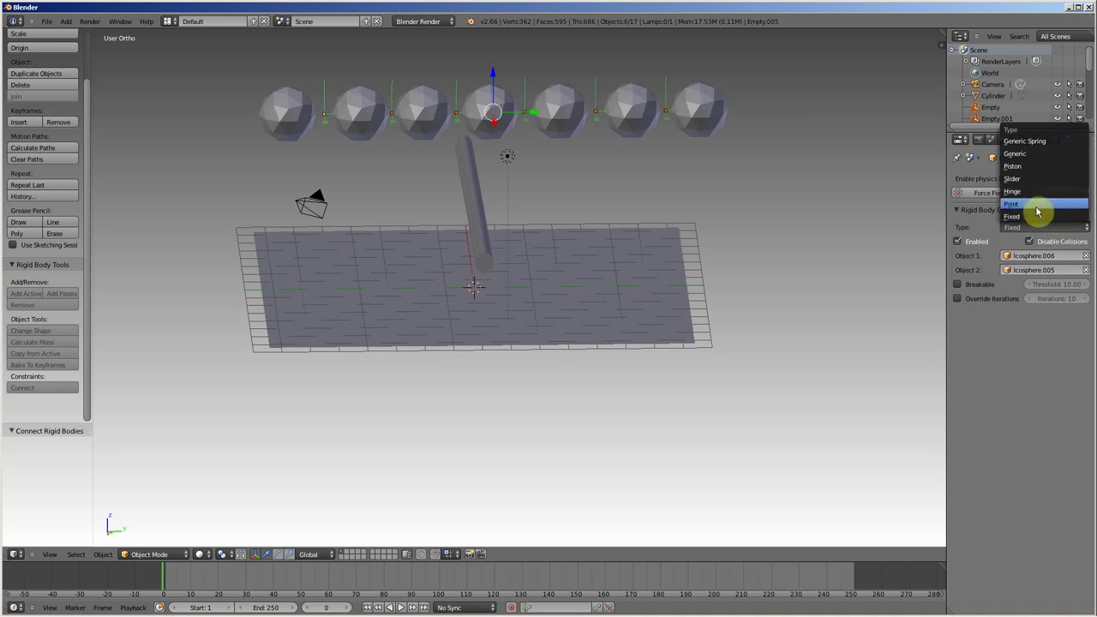
{"action": "left_click", "coordinate": [1037, 216]}
{"action": "left_click", "coordinate": [1025, 228]}
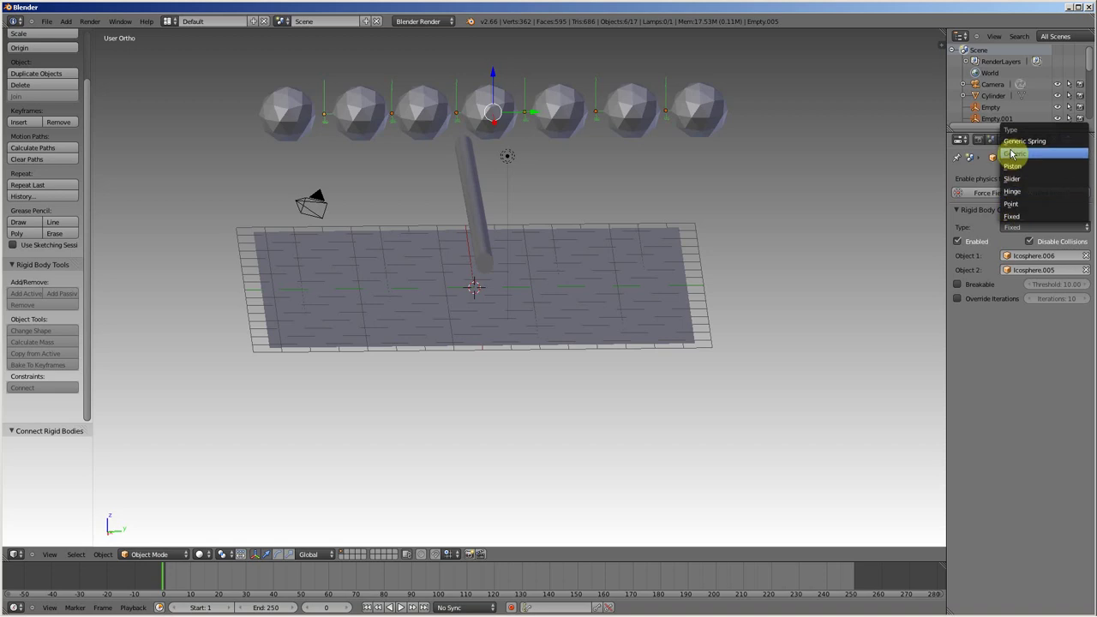
Step: Convert the Empty.005 and Empty.001 rigid body constraints from Fixed to Hinge
{"action": "left_click", "coordinate": [1020, 195]}
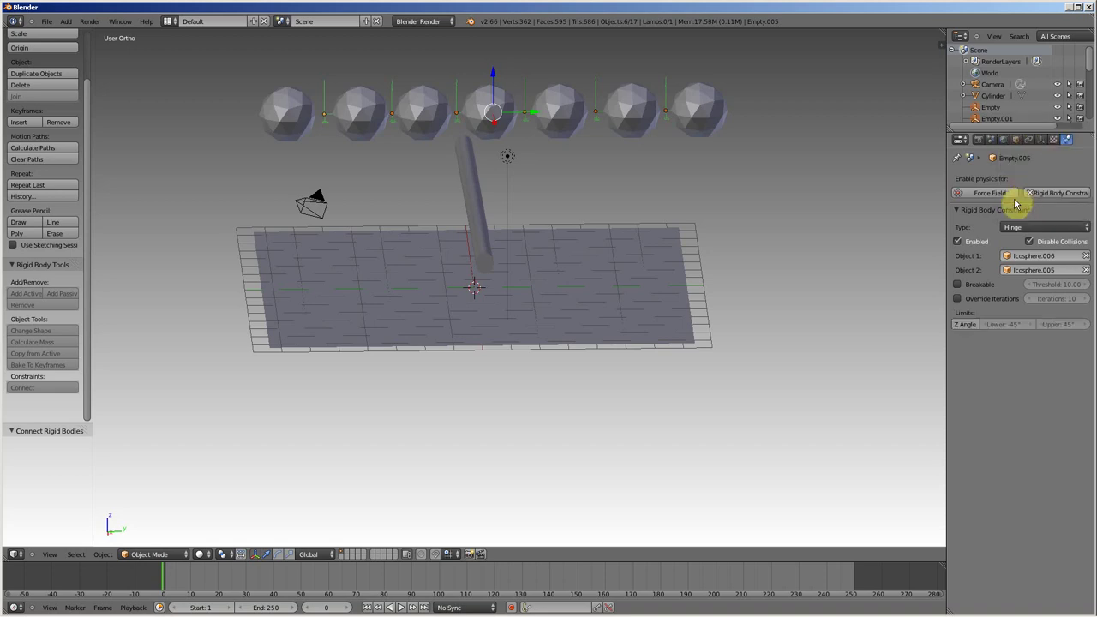
{"action": "right_click", "coordinate": [665, 114]}
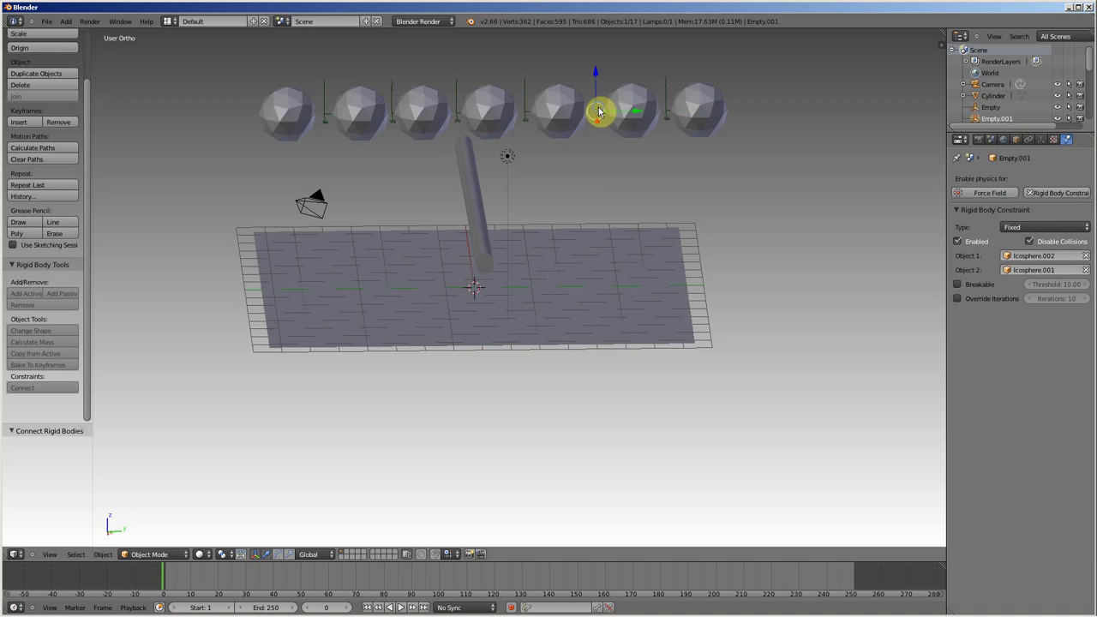
{"action": "right_click", "coordinate": [326, 116]}
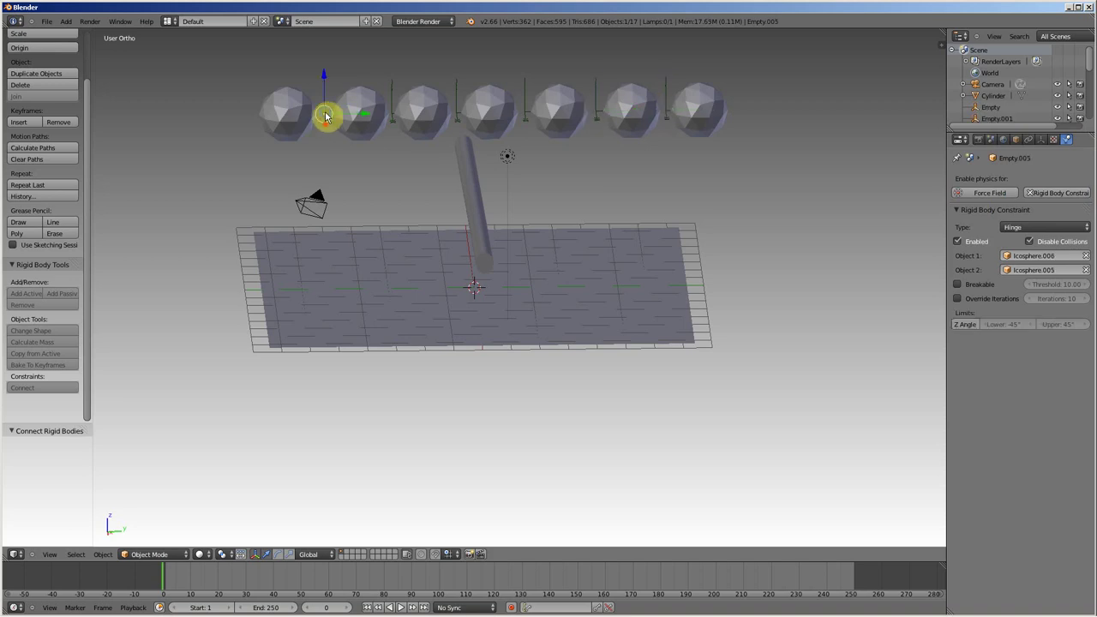
{"action": "right_click", "coordinate": [666, 115]}
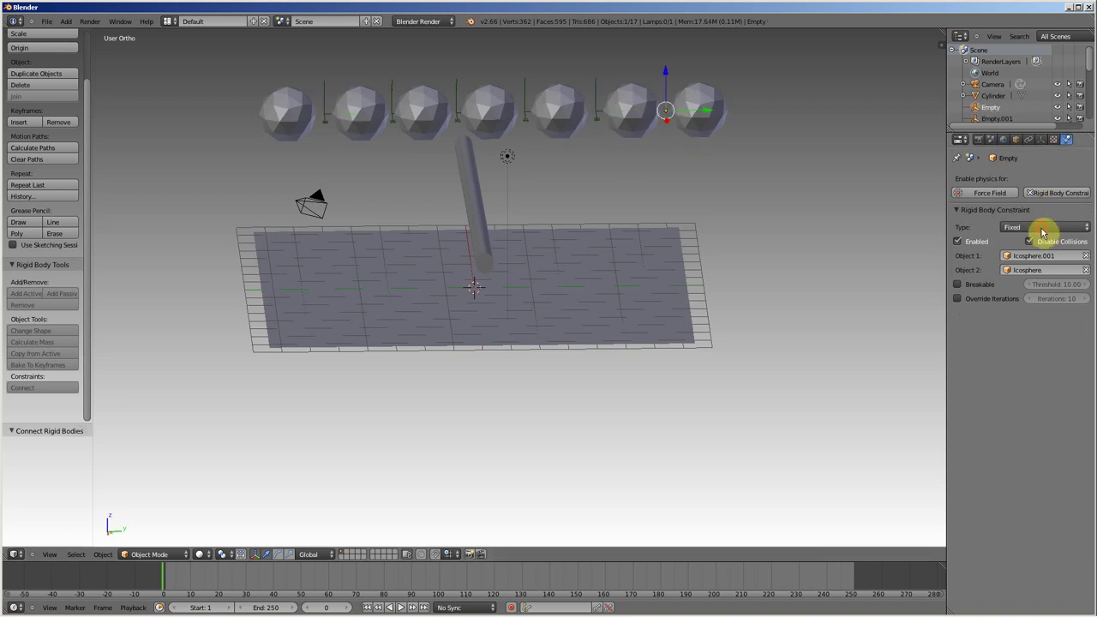
{"action": "left_click", "coordinate": [1043, 227]}
{"action": "left_click", "coordinate": [971, 203]}
{"action": "right_click", "coordinate": [597, 110]}
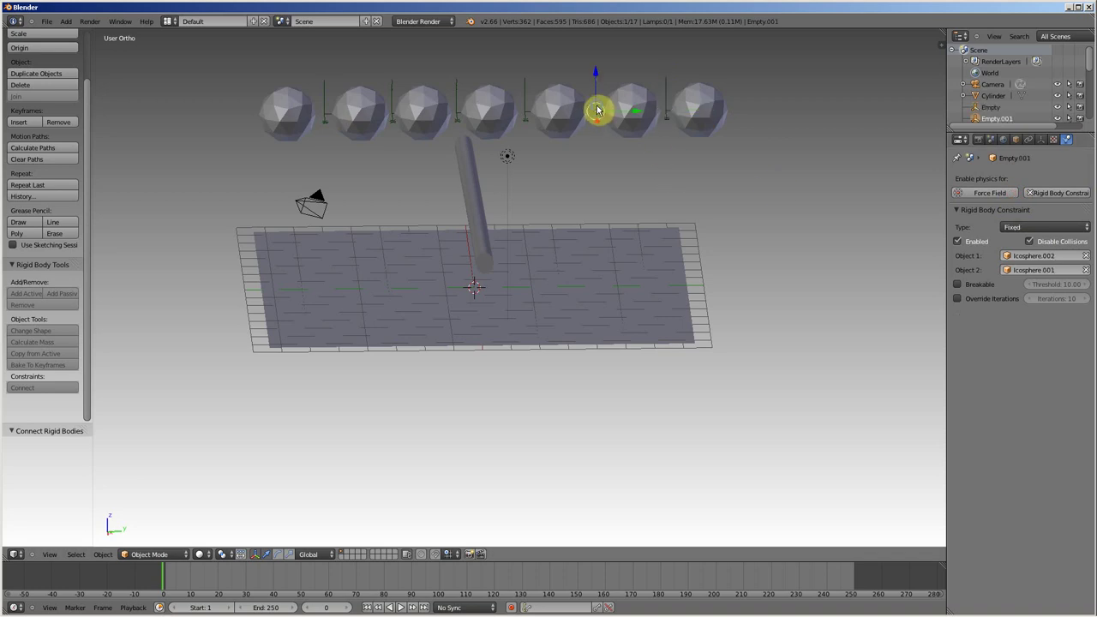
{"action": "left_click", "coordinate": [1045, 227]}
{"action": "left_click", "coordinate": [1017, 194]}
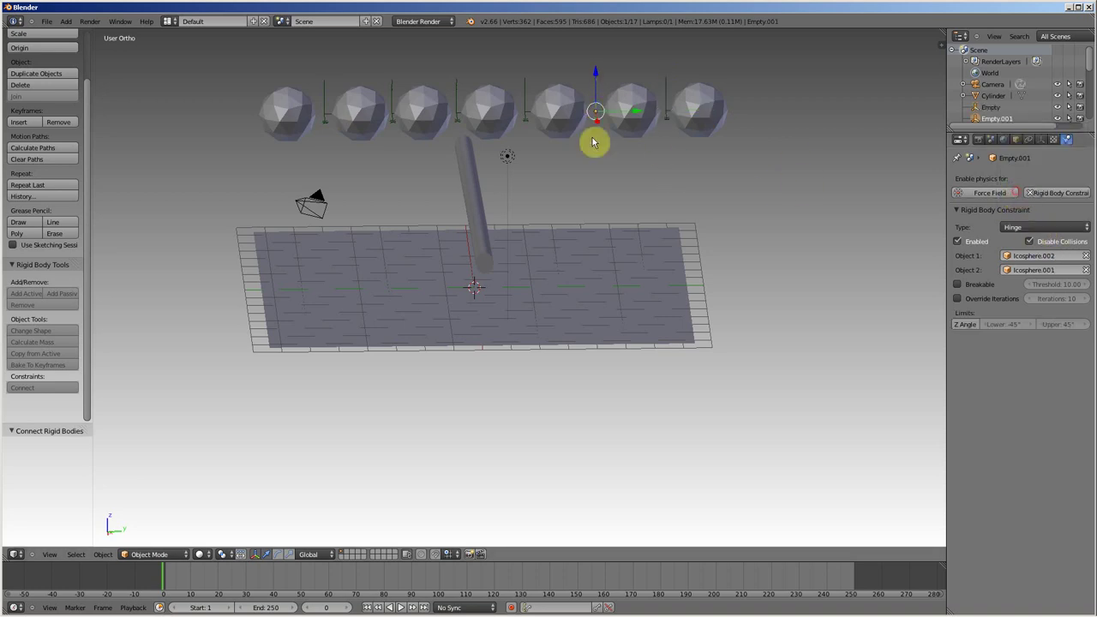
Step: Change the Empty.002 and Empty.003 constraints to Hinge type
{"action": "right_click", "coordinate": [524, 111]}
{"action": "left_click", "coordinate": [1016, 227]}
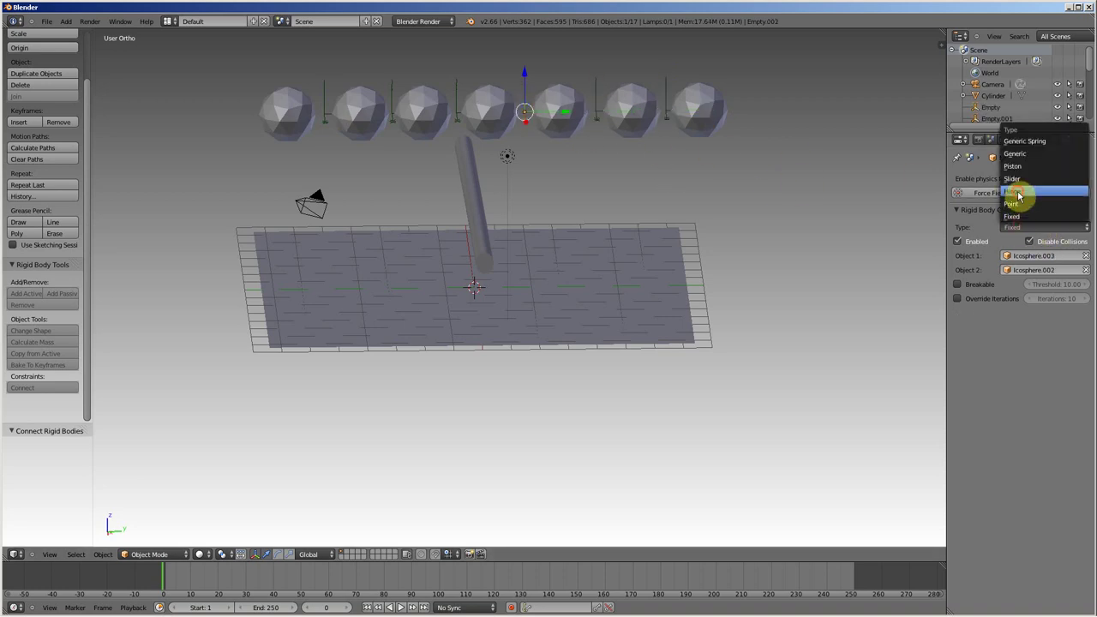
{"action": "left_click", "coordinate": [1018, 195]}
{"action": "right_click", "coordinate": [456, 112]}
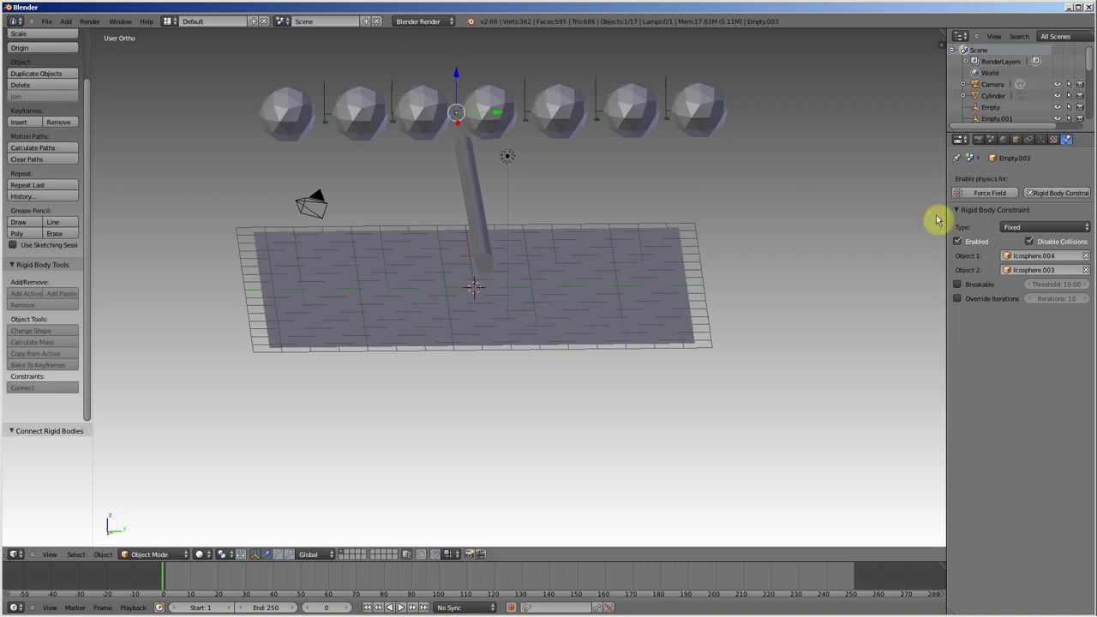
{"action": "left_click", "coordinate": [1030, 226]}
{"action": "left_click", "coordinate": [1019, 195]}
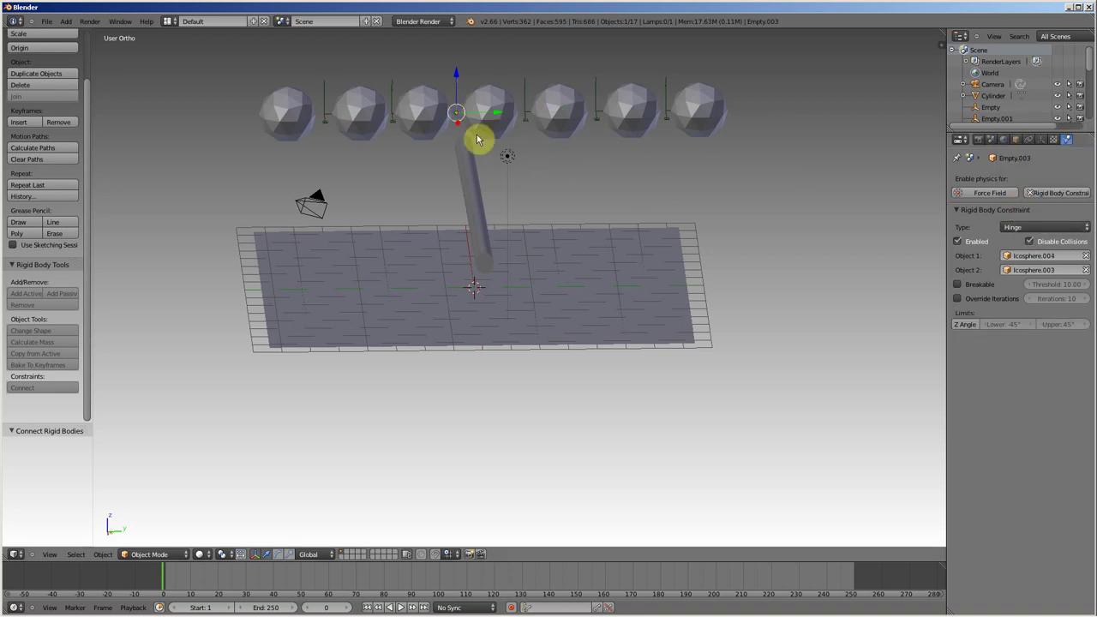
Step: Make the Empty.004 constraint a hinge and recheck Empty.005's hinge settings
{"action": "right_click", "coordinate": [396, 114]}
{"action": "right_click", "coordinate": [391, 114]}
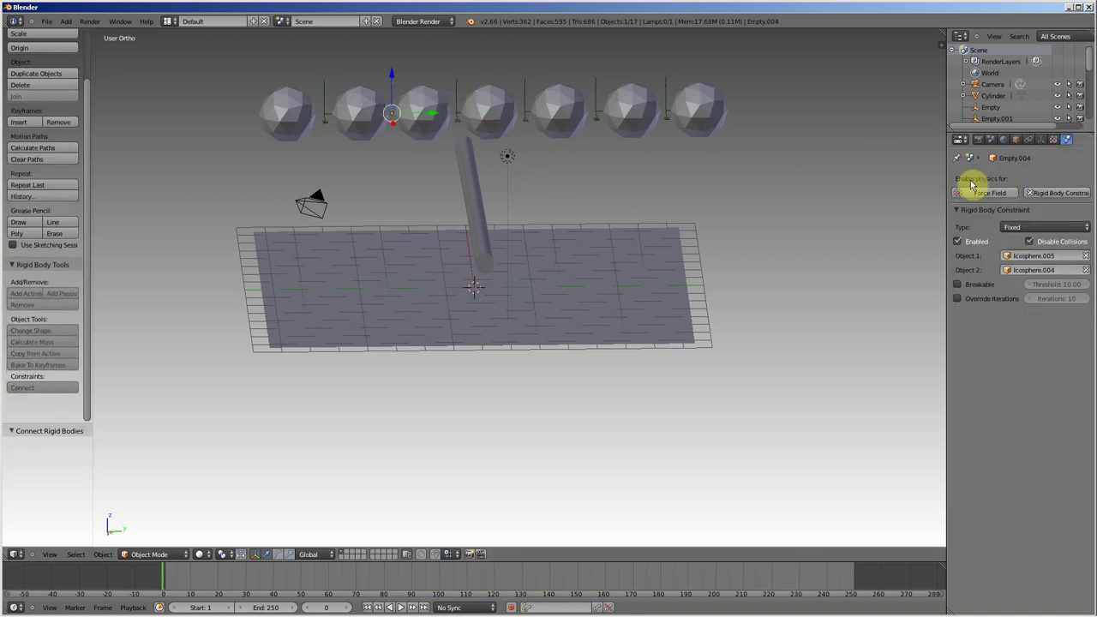
{"action": "left_click", "coordinate": [1028, 227]}
{"action": "left_click", "coordinate": [1020, 196]}
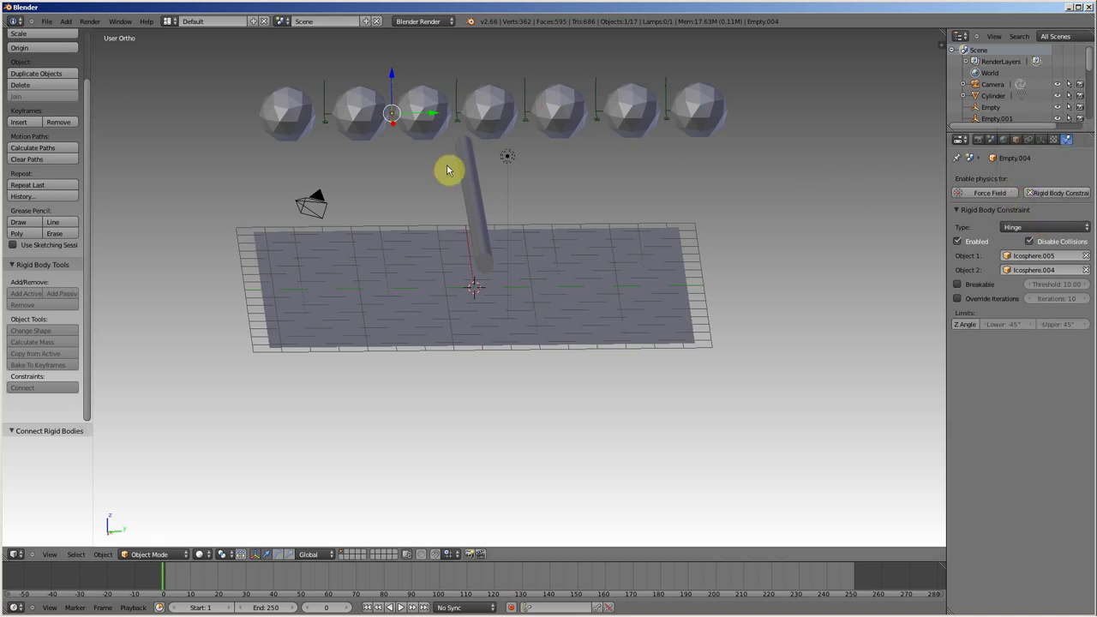
{"action": "right_click", "coordinate": [323, 113]}
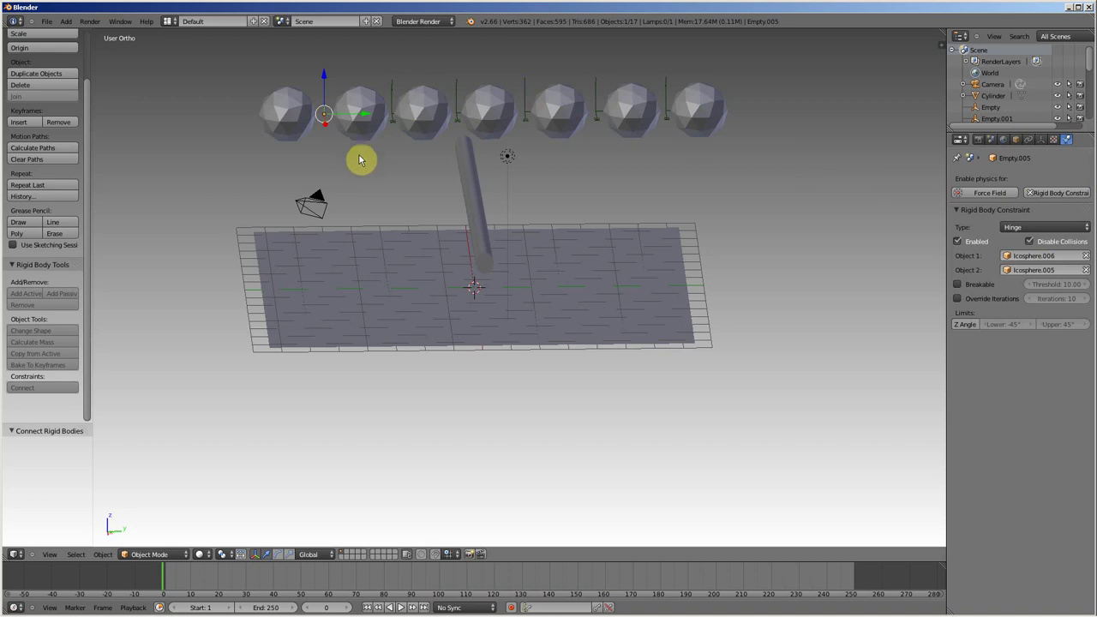
{"action": "middle_click_drag", "start_coordinate": [529, 196], "coordinate": [517, 185]}
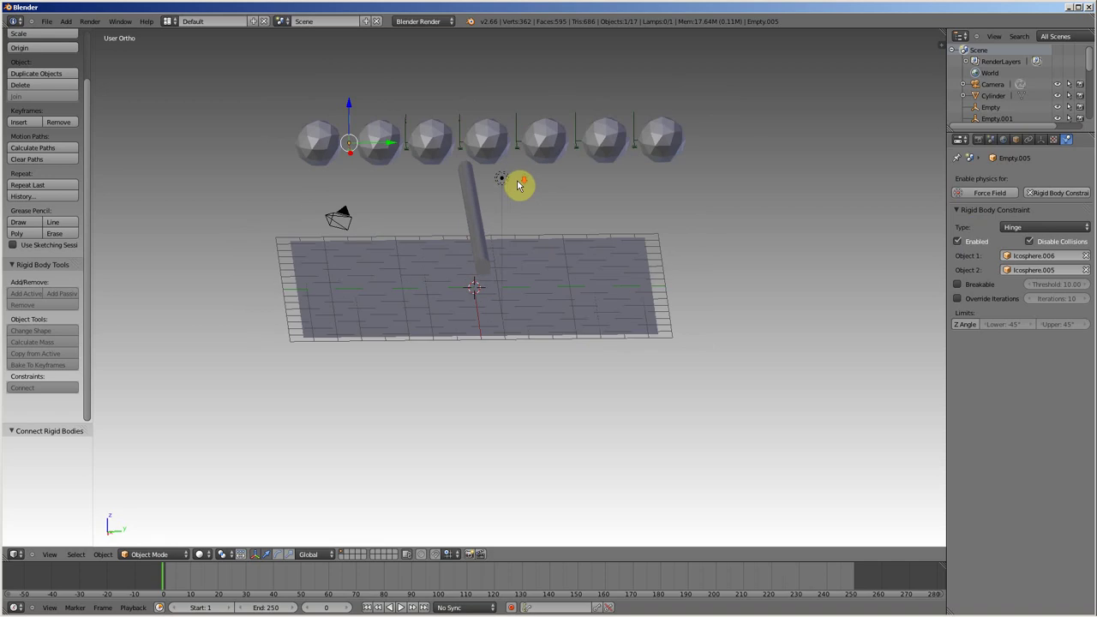
{"action": "middle_click_drag", "start_coordinate": [456, 151], "coordinate": [482, 163]}
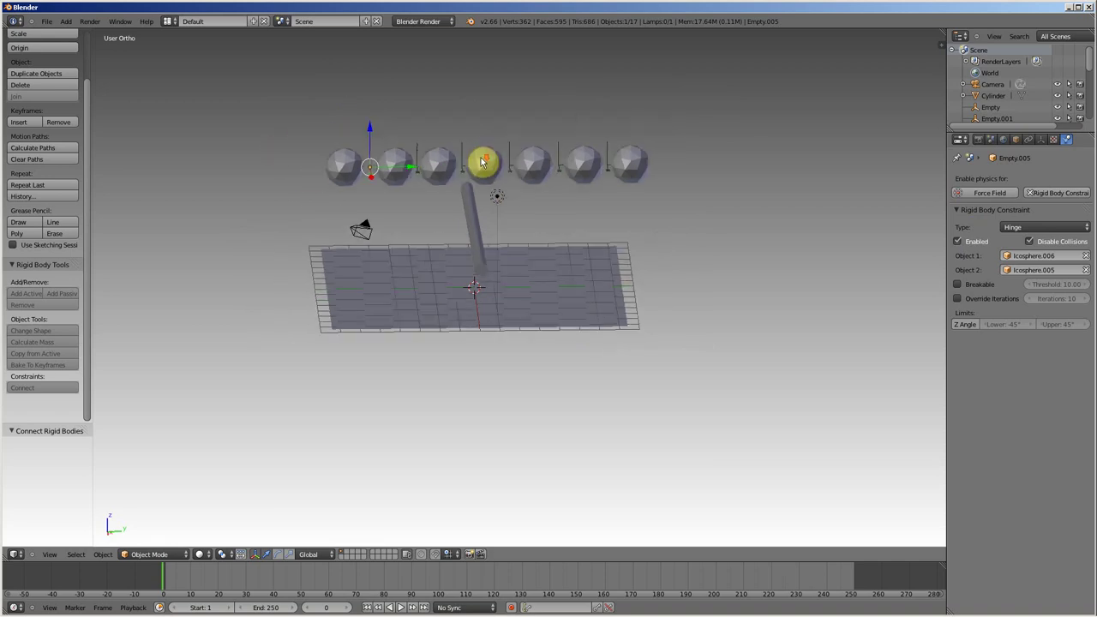
{"action": "scroll", "coordinate": [482, 163], "scroll_direction": "up", "scroll_amount": 2}
Step: Play the hinged sphere chain falling onto the cylinder twice, then rewind to frame 0
{"action": "key", "text": "alt+a"}
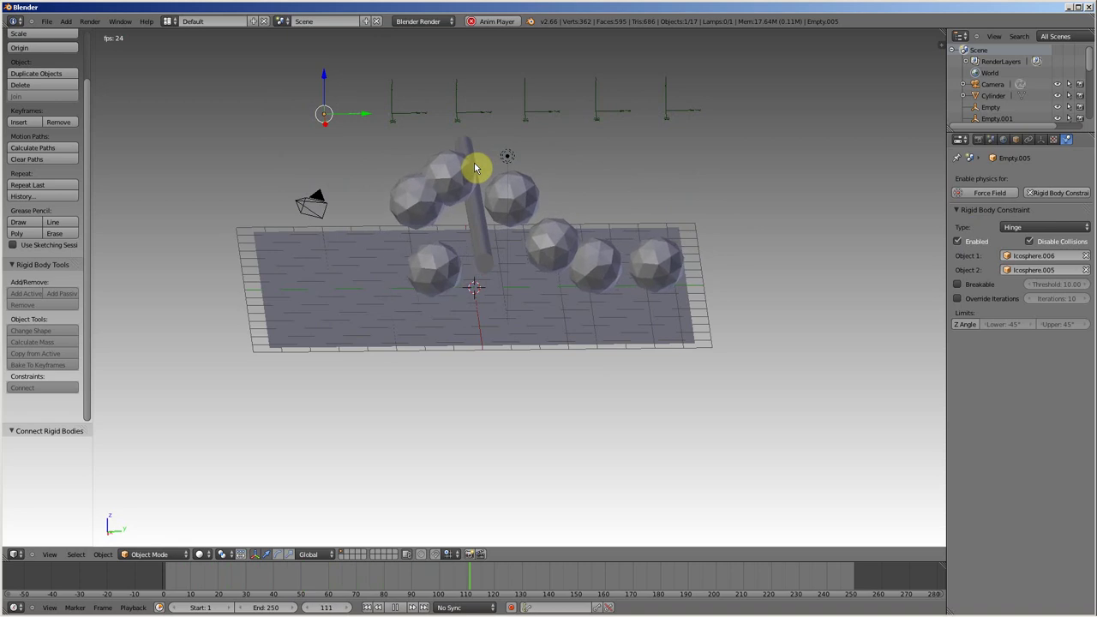
{"action": "key", "text": "Escape"}
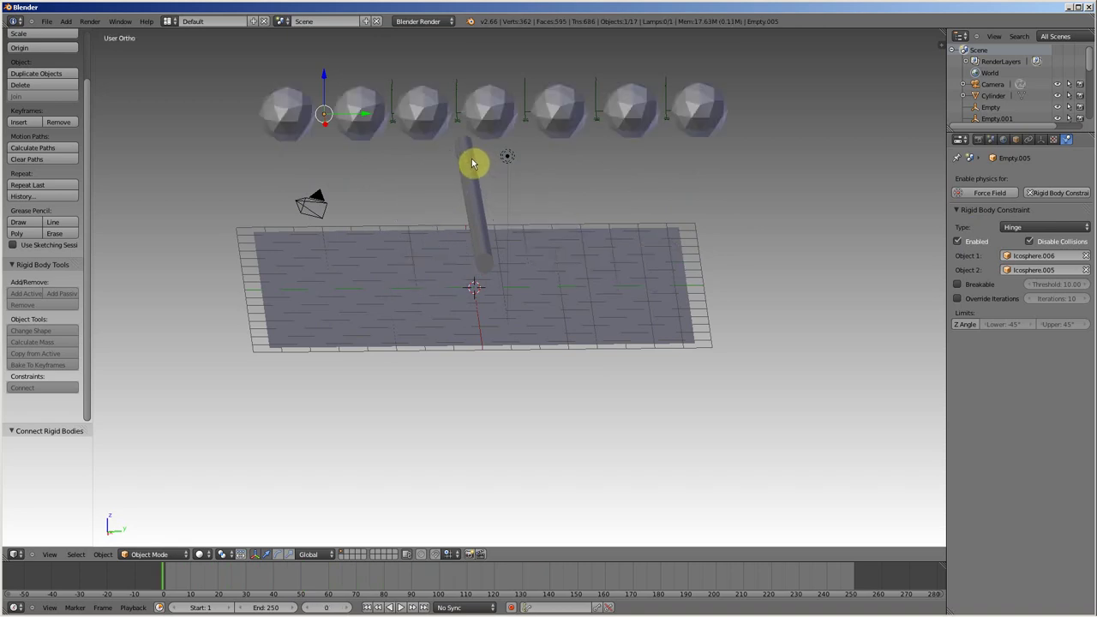
{"action": "key", "text": "alt+a"}
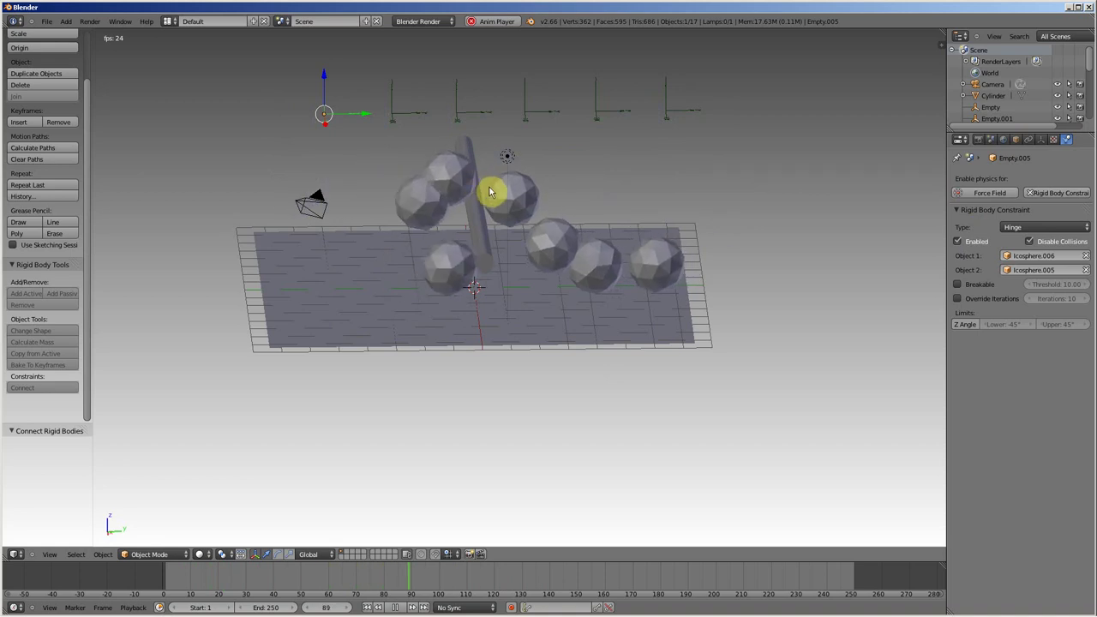
{"action": "key", "text": "alt+a"}
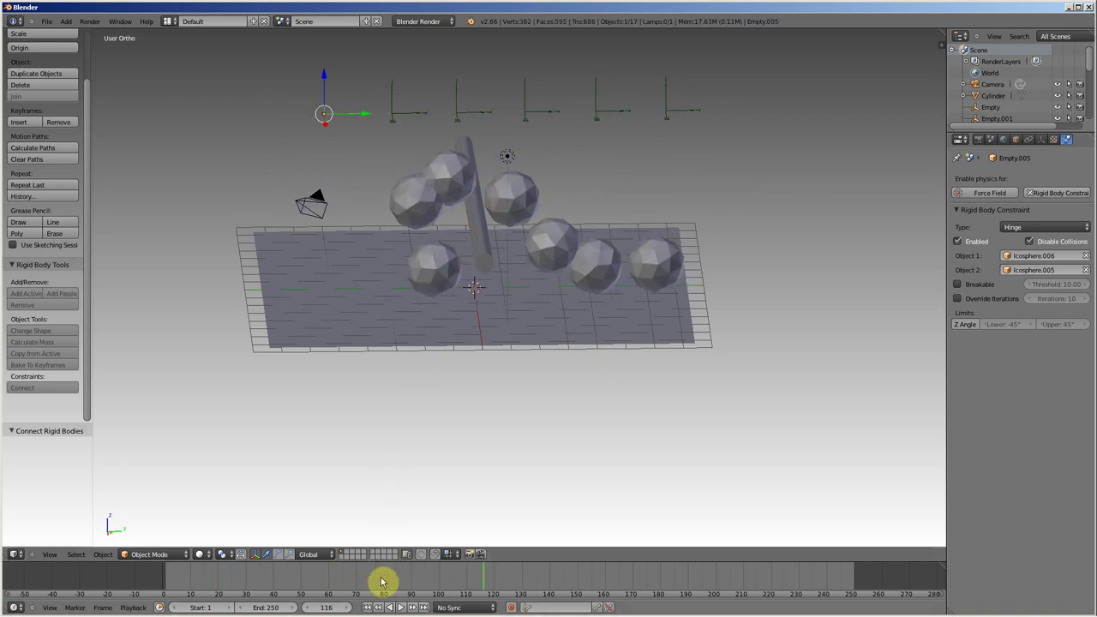
{"action": "left_click_drag", "start_coordinate": [382, 582], "coordinate": [161, 583]}
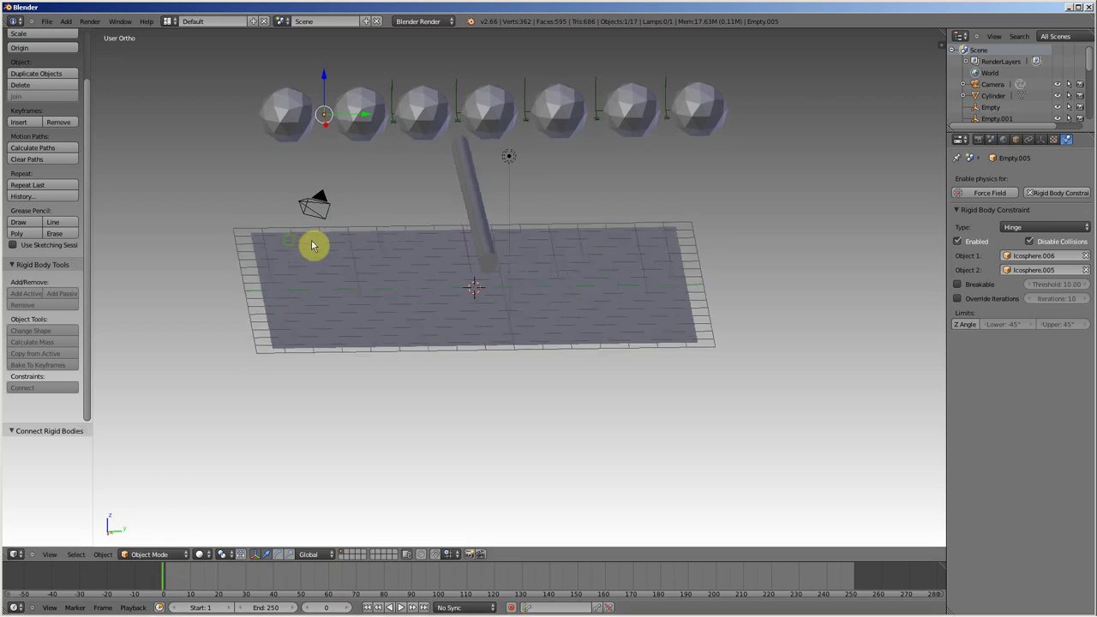
{"action": "middle_click_drag", "start_coordinate": [313, 246], "coordinate": [380, 257]}
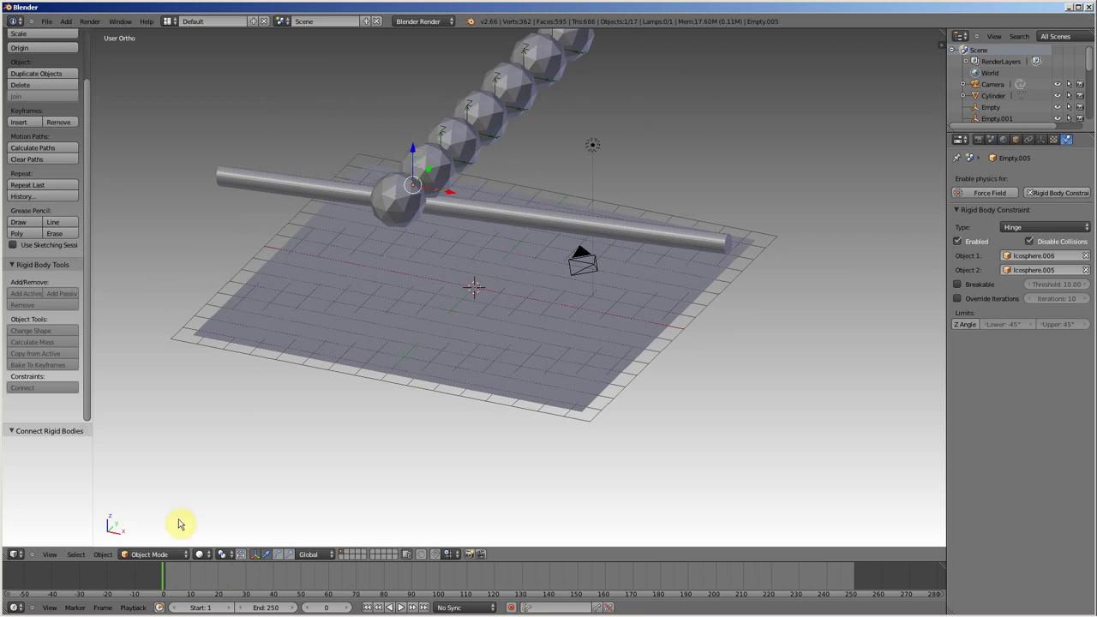
Step: Select all six constraint empties via Select All by Type > Empty, viewed from the front
{"action": "left_click", "coordinate": [84, 557]}
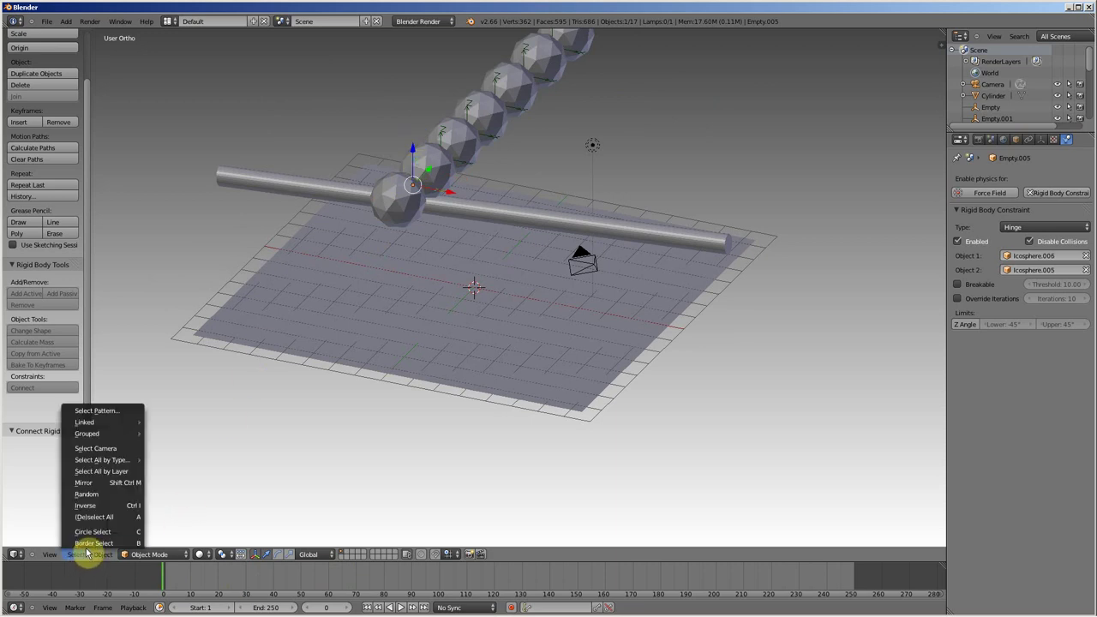
{"action": "left_click", "coordinate": [80, 555]}
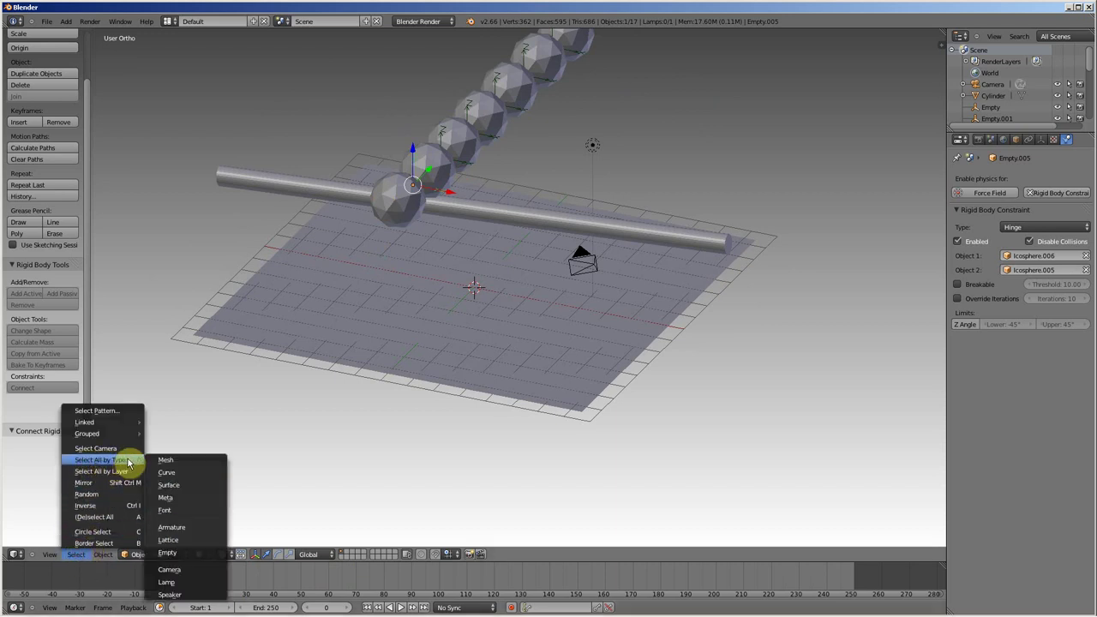
{"action": "mouse_move", "coordinate": [101, 460]}
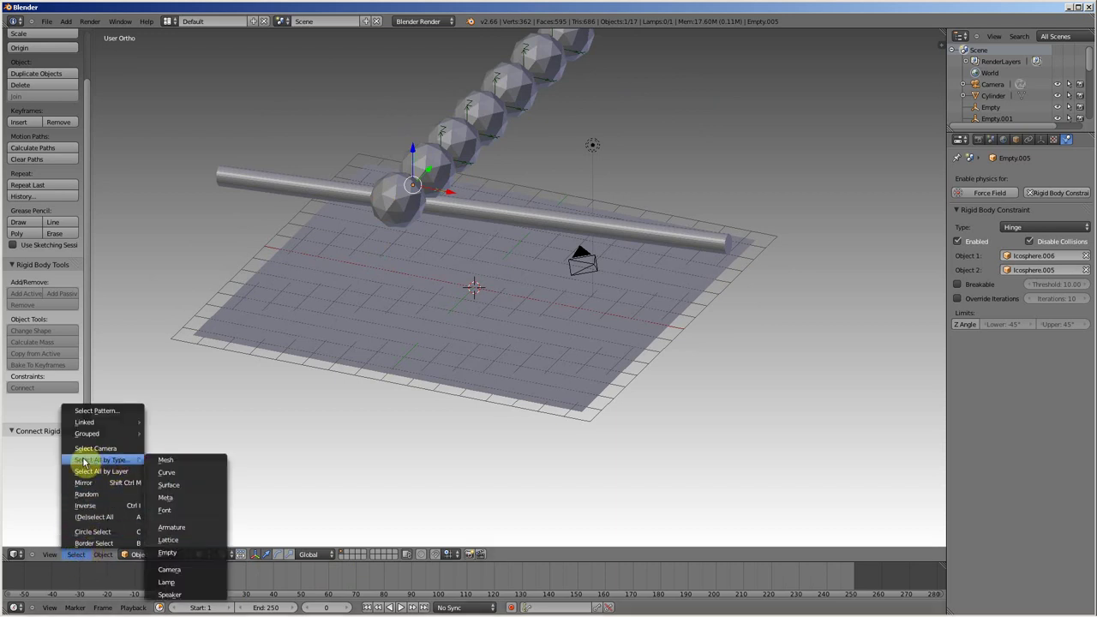
{"action": "left_click", "coordinate": [173, 555]}
{"action": "scroll", "coordinate": [351, 248], "scroll_direction": "down", "scroll_amount": 3}
{"action": "mouse_move", "coordinate": [350, 248]}
{"action": "middle_mouse_down"}
{"action": "mouse_move", "coordinate": [497, 240]}
{"action": "mouse_move", "coordinate": [465, 249]}
{"action": "middle_mouse_up"}
{"action": "key", "text": "KP_1"}
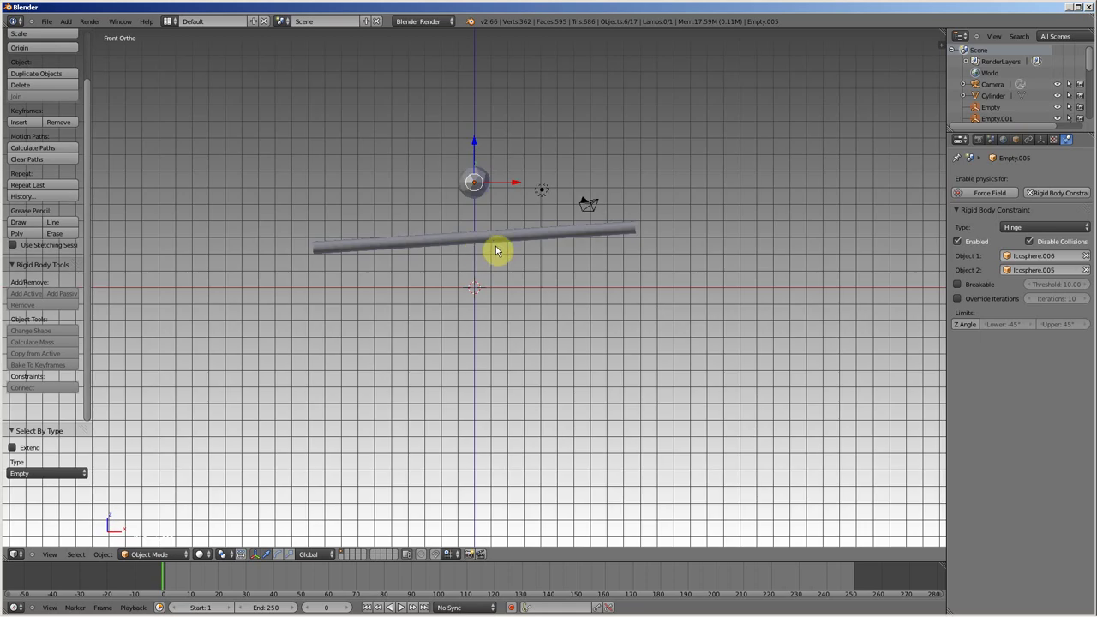
Step: Switch to wireframe display and frame the sphere chain in the front view
{"action": "scroll", "coordinate": [501, 146], "scroll_direction": "up", "scroll_amount": 2}
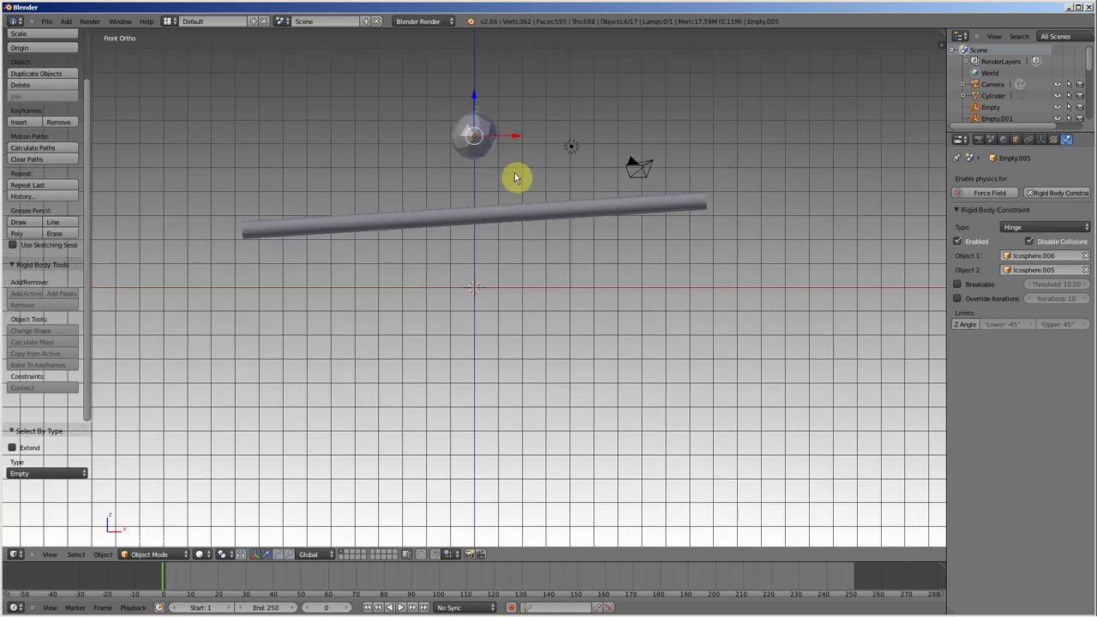
{"action": "middle_click_drag", "start_coordinate": [519, 190], "coordinate": [527, 314], "text": "shift"}
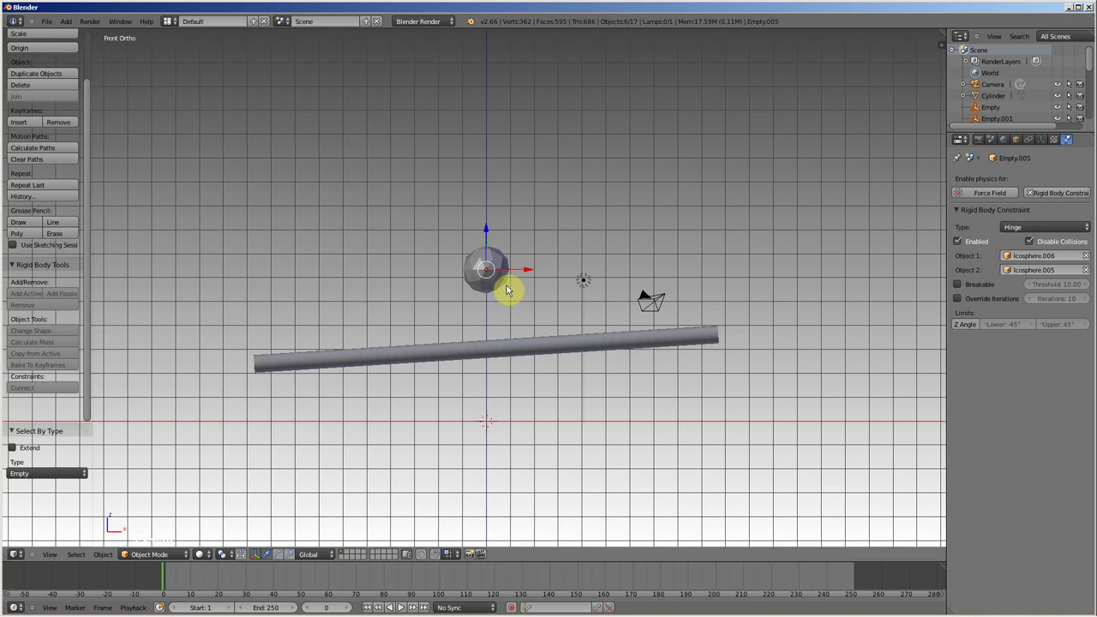
{"action": "key", "text": "z"}
{"action": "scroll", "coordinate": [517, 283], "scroll_direction": "up", "scroll_amount": 2}
{"action": "scroll", "coordinate": [514, 264], "scroll_direction": "up", "scroll_amount": 3}
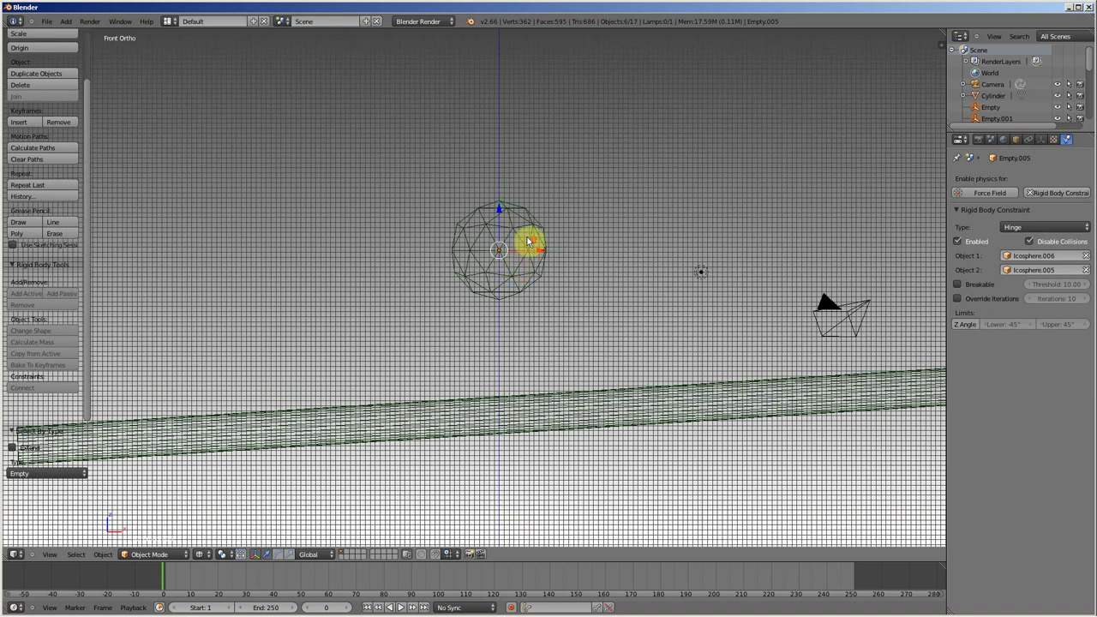
{"action": "scroll", "coordinate": [522, 257], "scroll_direction": "up", "scroll_amount": 2}
{"action": "middle_click_drag", "start_coordinate": [538, 257], "coordinate": [531, 343], "text": "shift"}
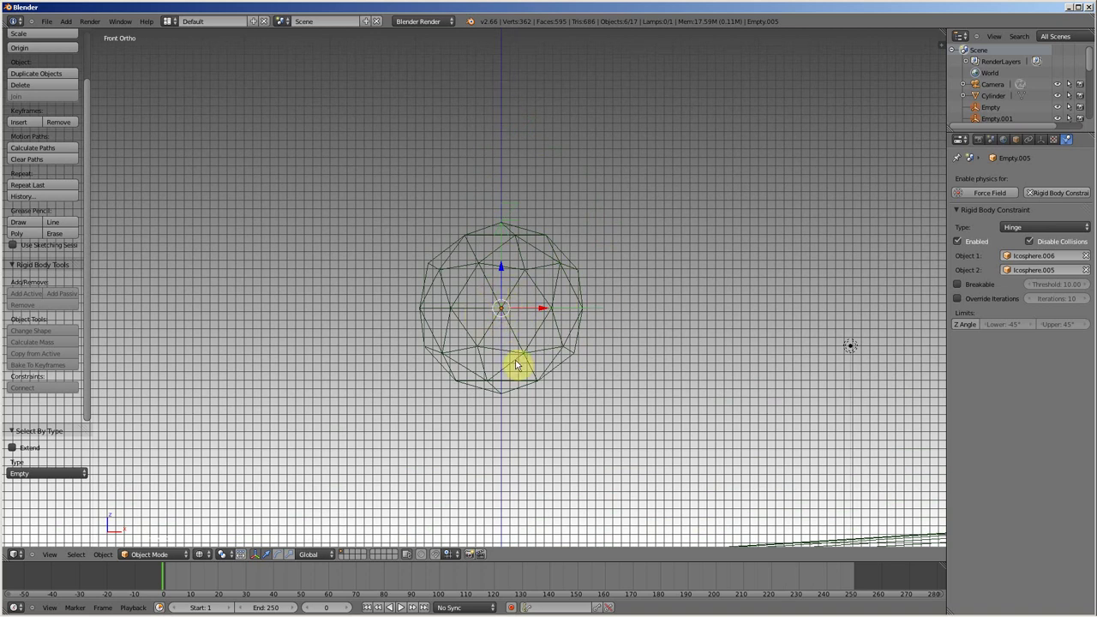
Step: Rotate the six selected empties 90° around the global Y axis, then return to solid shading
{"action": "type", "text": "r"}
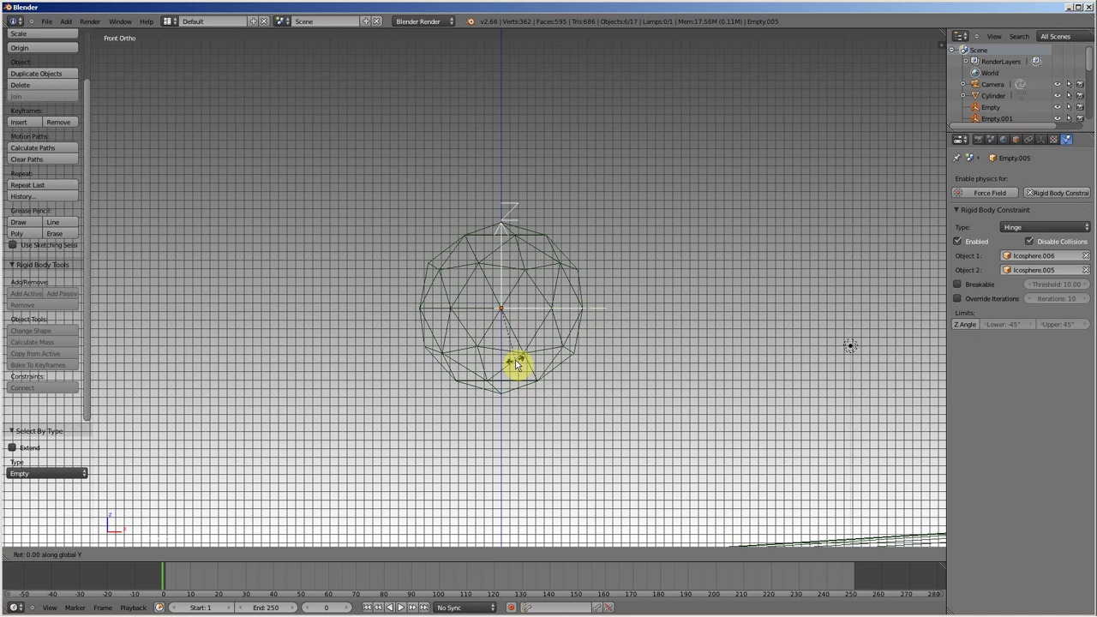
{"action": "type", "text": "9"}
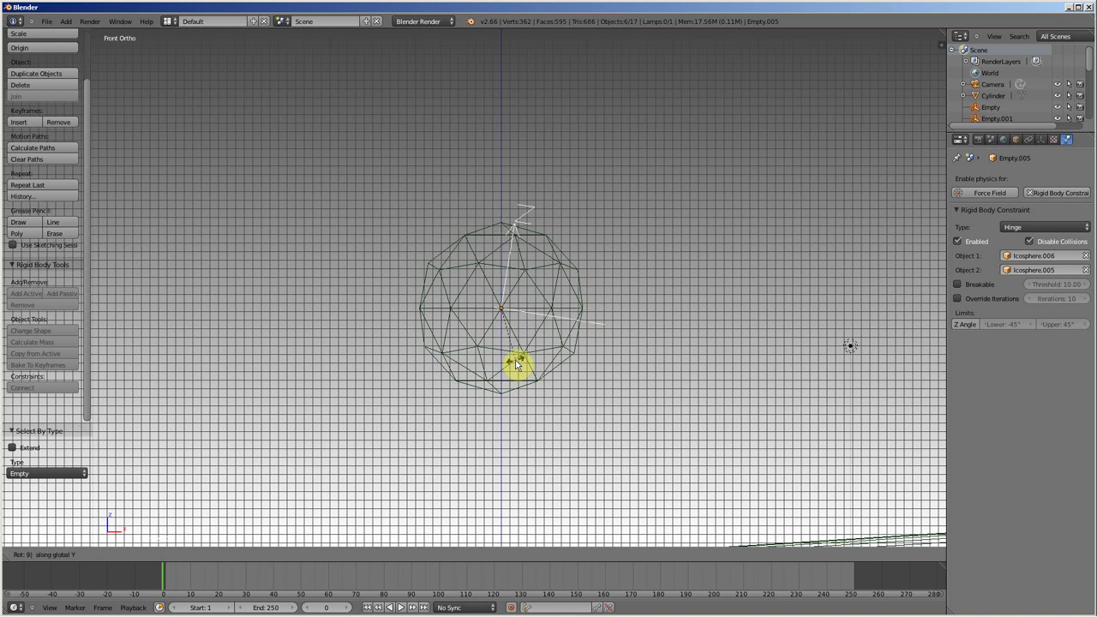
{"action": "key", "text": "Escape"}
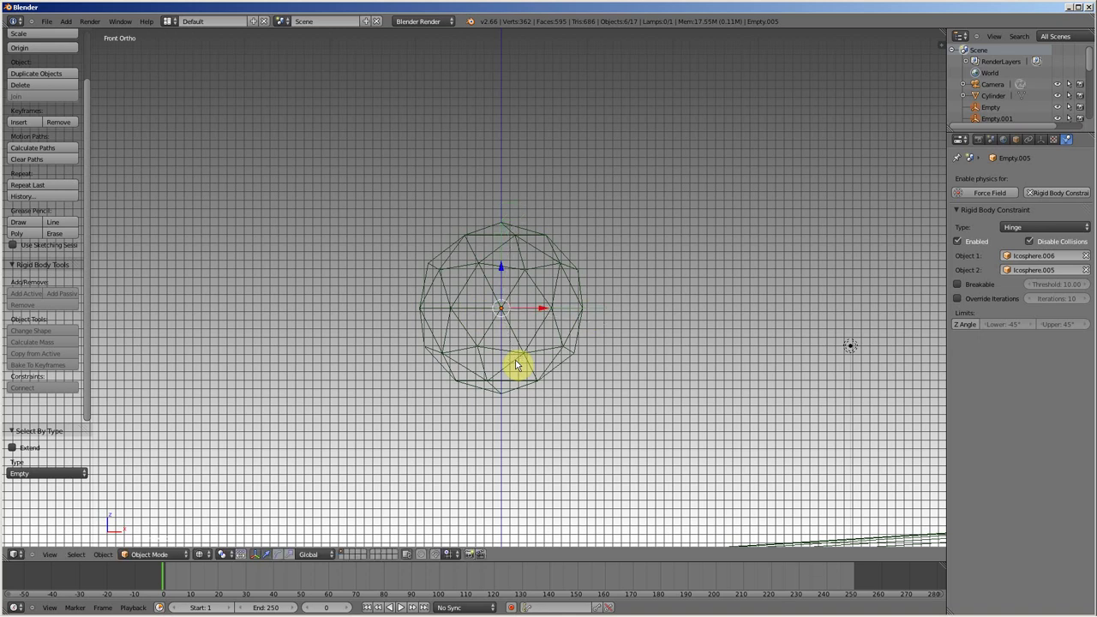
{"action": "key", "text": "r"}
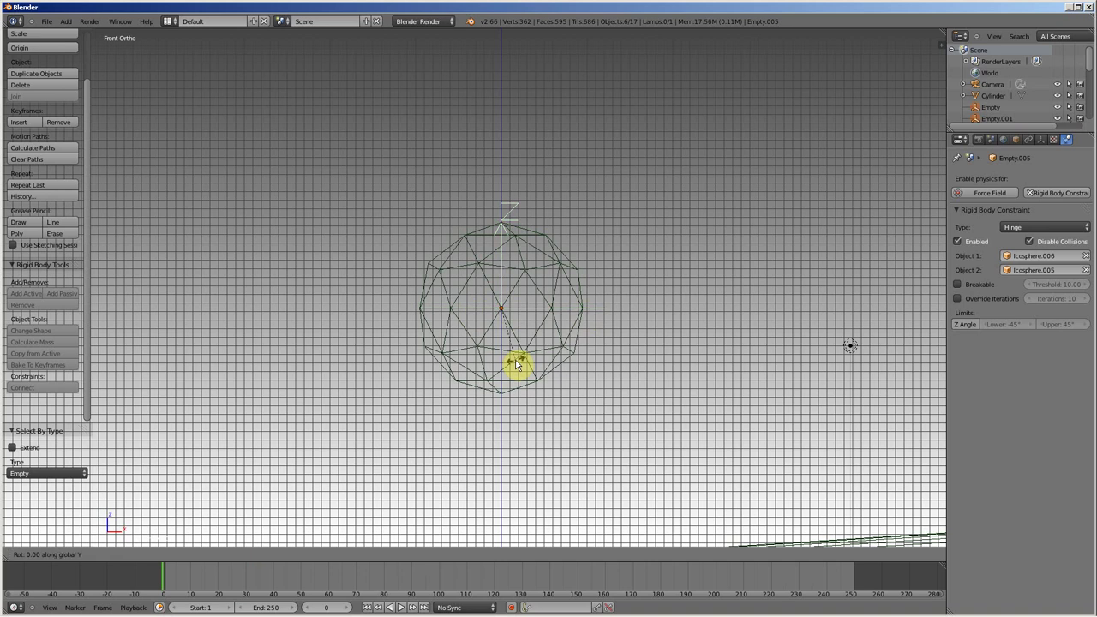
{"action": "type", "text": "90"}
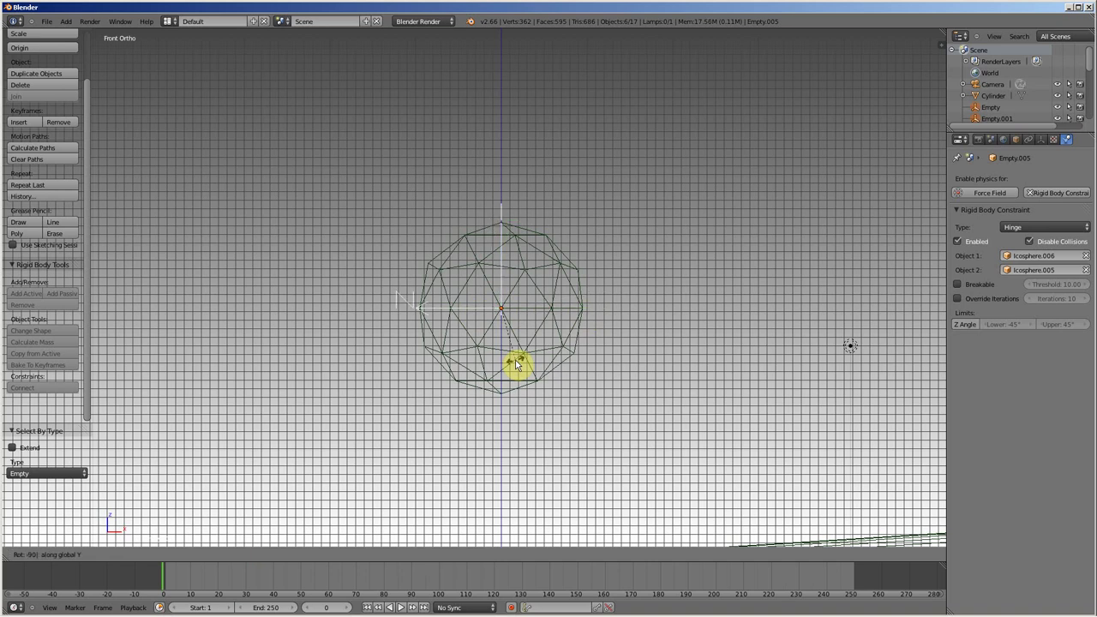
{"action": "key", "text": "Return"}
{"action": "mouse_move", "coordinate": [520, 269]}
{"action": "middle_mouse_down"}
{"action": "mouse_move", "coordinate": [570, 315]}
{"action": "mouse_move", "coordinate": [536, 322]}
{"action": "mouse_move", "coordinate": [537, 289]}
{"action": "mouse_move", "coordinate": [568, 318]}
{"action": "mouse_move", "coordinate": [573, 311]}
{"action": "middle_mouse_up"}
{"action": "key", "text": "z"}
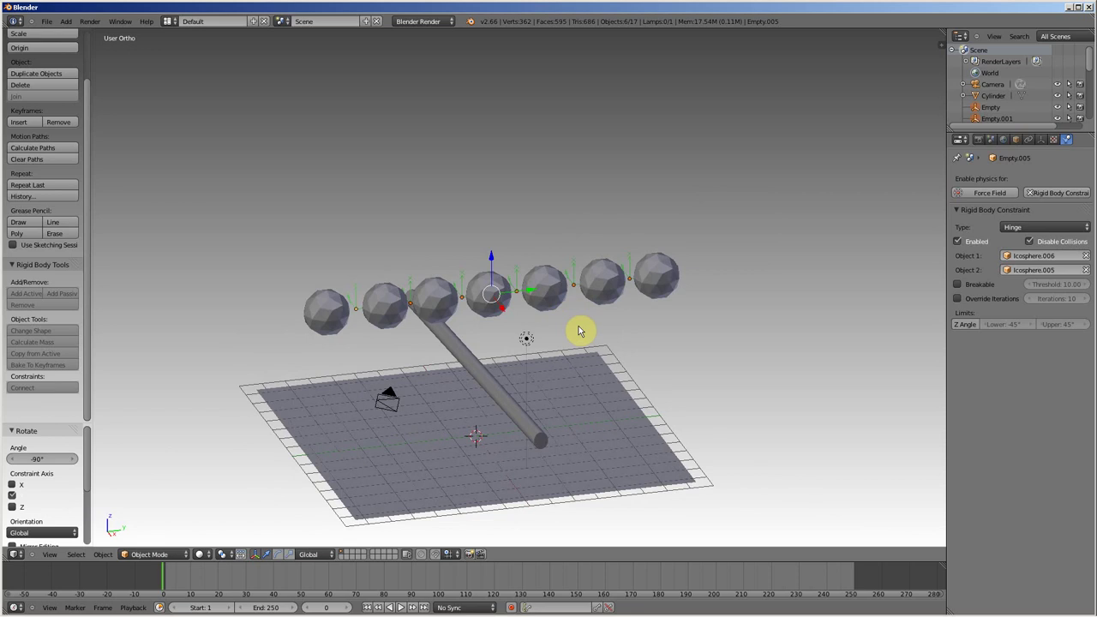
{"action": "key", "text": "alt+a"}
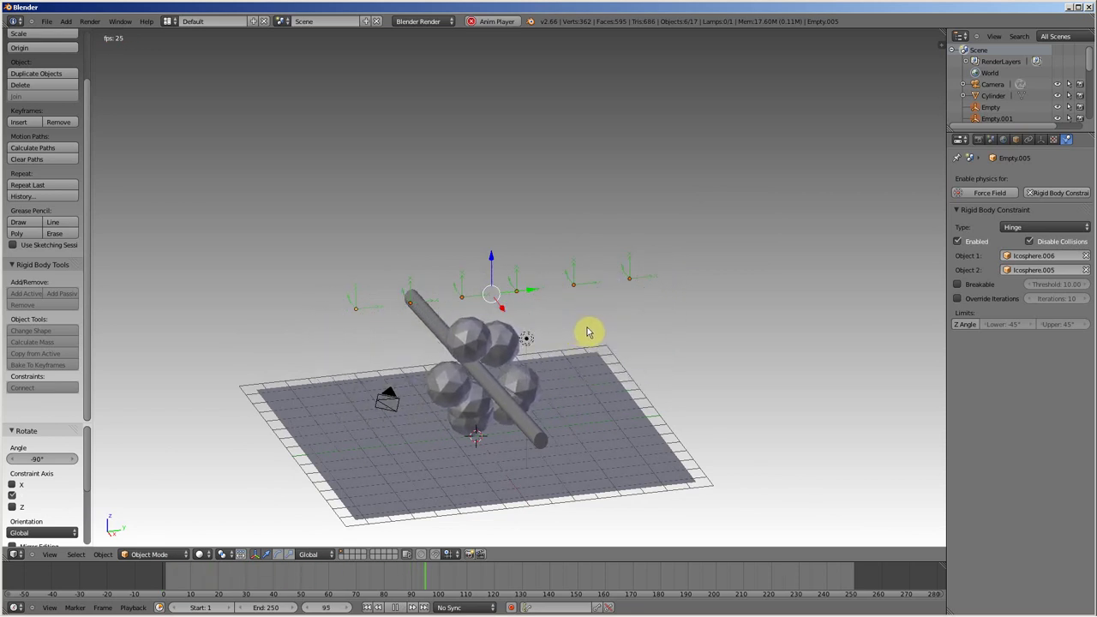
{"action": "key", "text": "alt+a"}
{"action": "left_click", "coordinate": [164, 567]}
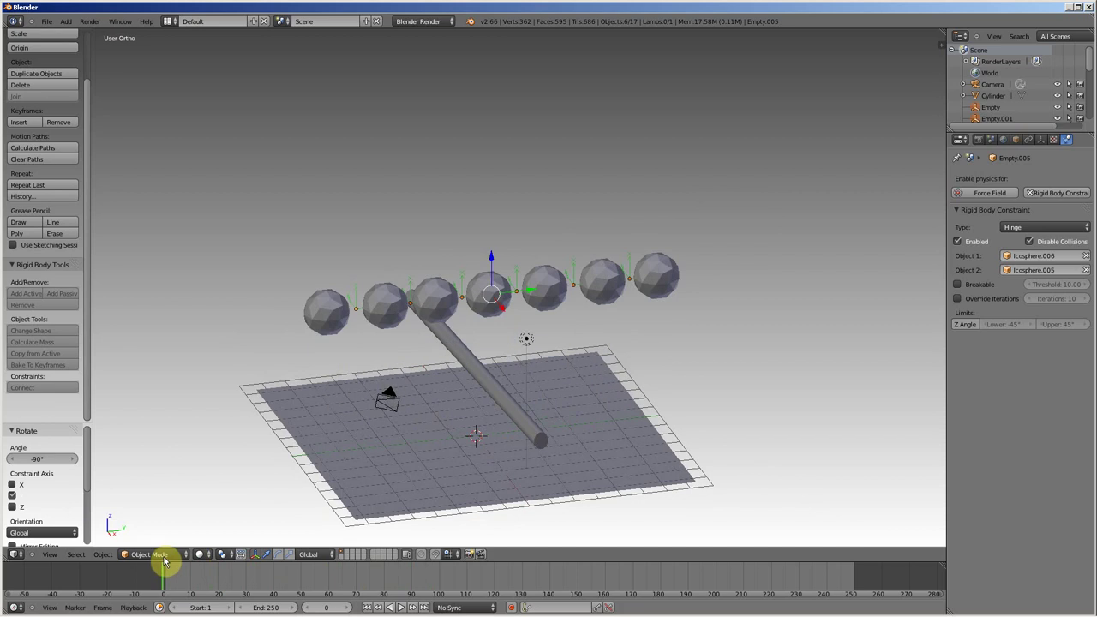
{"action": "scroll", "coordinate": [289, 316], "scroll_direction": "up", "scroll_amount": 3}
{"action": "mouse_move", "coordinate": [289, 316]}
{"action": "middle_mouse_down"}
{"action": "mouse_move", "coordinate": [312, 341]}
{"action": "mouse_move", "coordinate": [363, 341]}
{"action": "middle_mouse_up"}
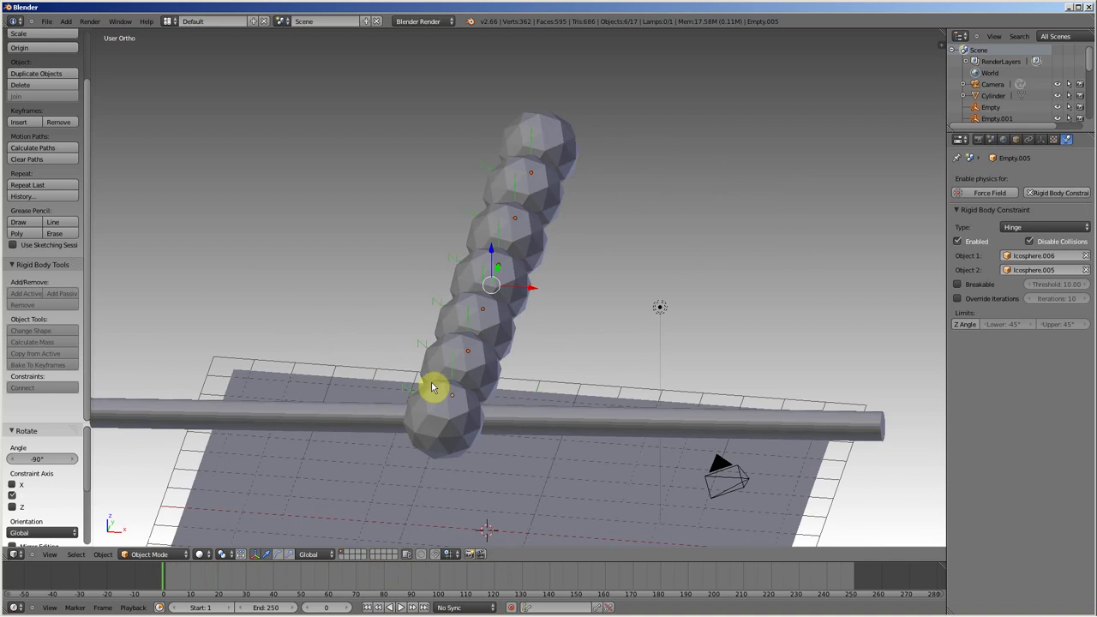
{"action": "mouse_move", "coordinate": [497, 257]}
{"action": "middle_mouse_down"}
{"action": "mouse_move", "coordinate": [580, 289]}
{"action": "mouse_move", "coordinate": [491, 274]}
{"action": "mouse_move", "coordinate": [494, 264]}
{"action": "middle_mouse_up"}
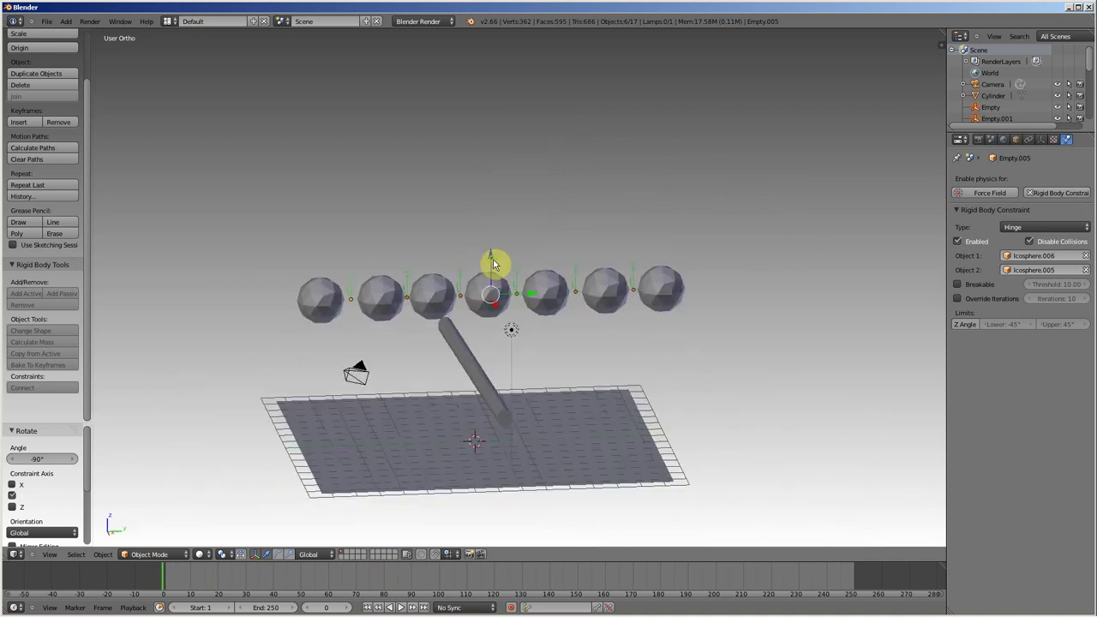
Step: Select the chain's spheres, then the joint empties, ending with Empty.003 active
{"action": "right_click", "coordinate": [651, 292]}
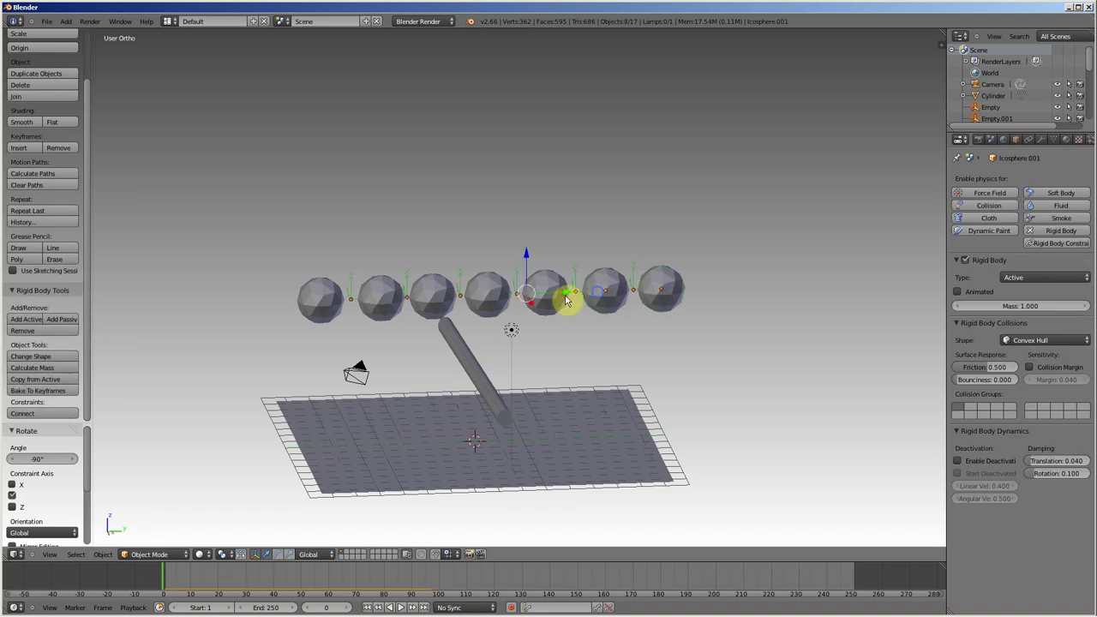
{"action": "right_click", "coordinate": [482, 302], "text": "shift"}
{"action": "right_click", "coordinate": [431, 297], "text": "shift"}
{"action": "right_click", "coordinate": [385, 299], "text": "shift"}
{"action": "right_click", "coordinate": [326, 305], "text": "shift"}
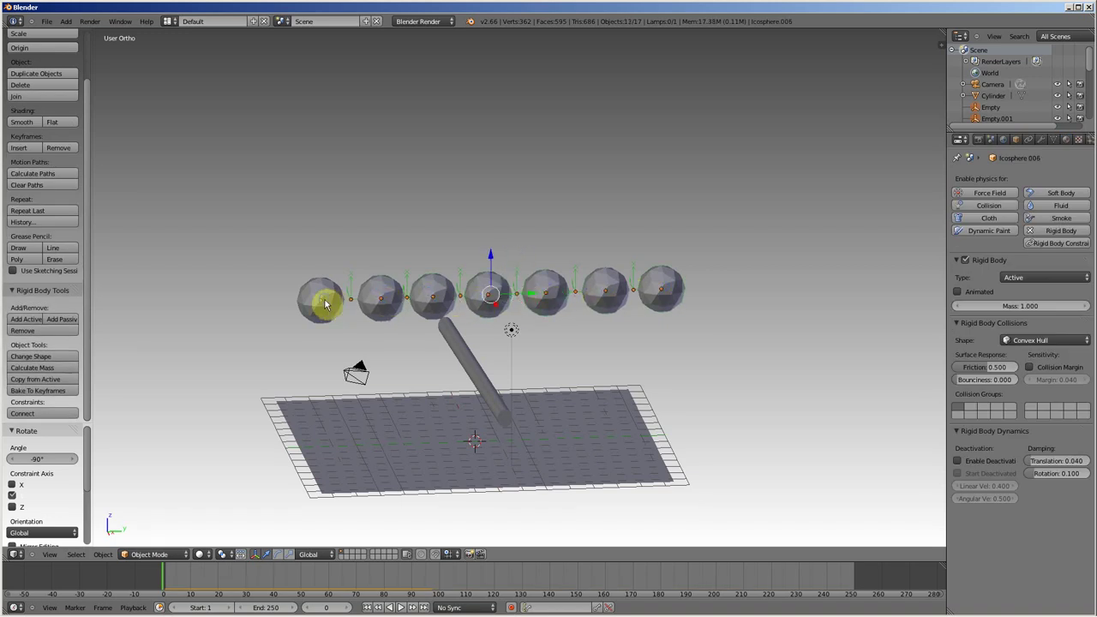
{"action": "right_click", "coordinate": [347, 296]}
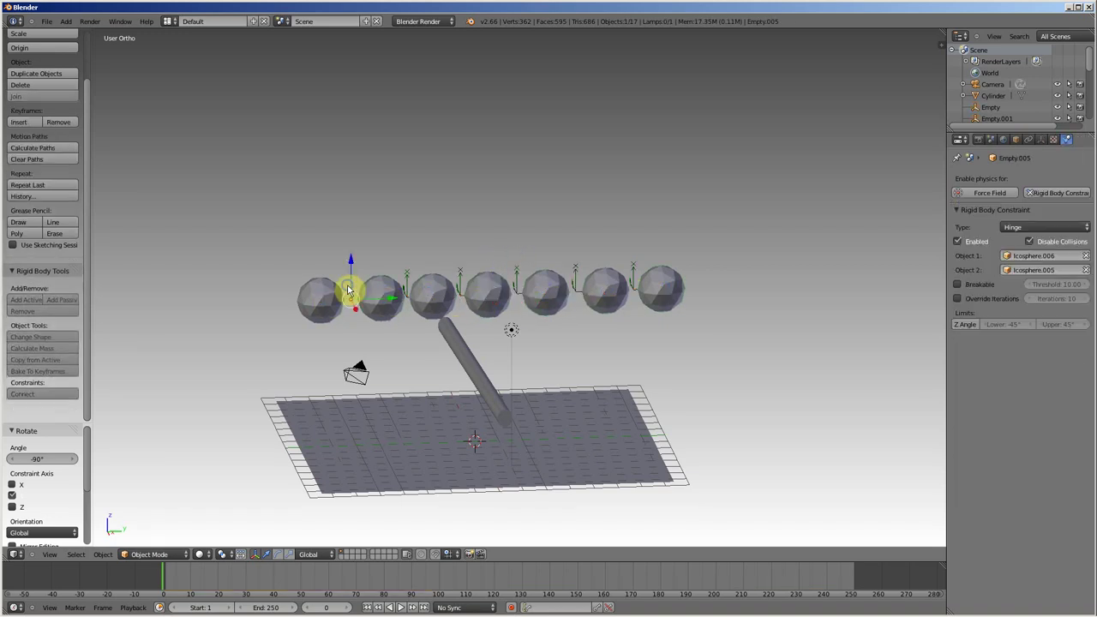
{"action": "right_click", "coordinate": [409, 281], "text": "shift"}
{"action": "right_click", "coordinate": [471, 278]}
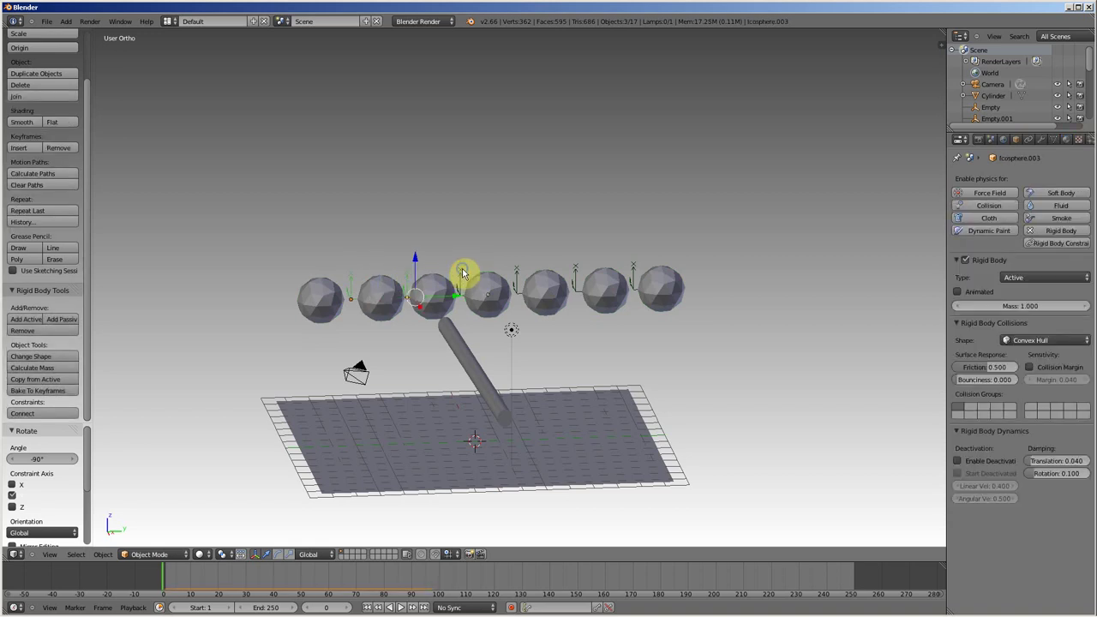
{"action": "right_click", "coordinate": [462, 275]}
Step: Select all empties, make the hinges breakable at threshold 10.00, and test-play the fall
{"action": "left_click", "coordinate": [76, 554]}
{"action": "mouse_move", "coordinate": [100, 461]}
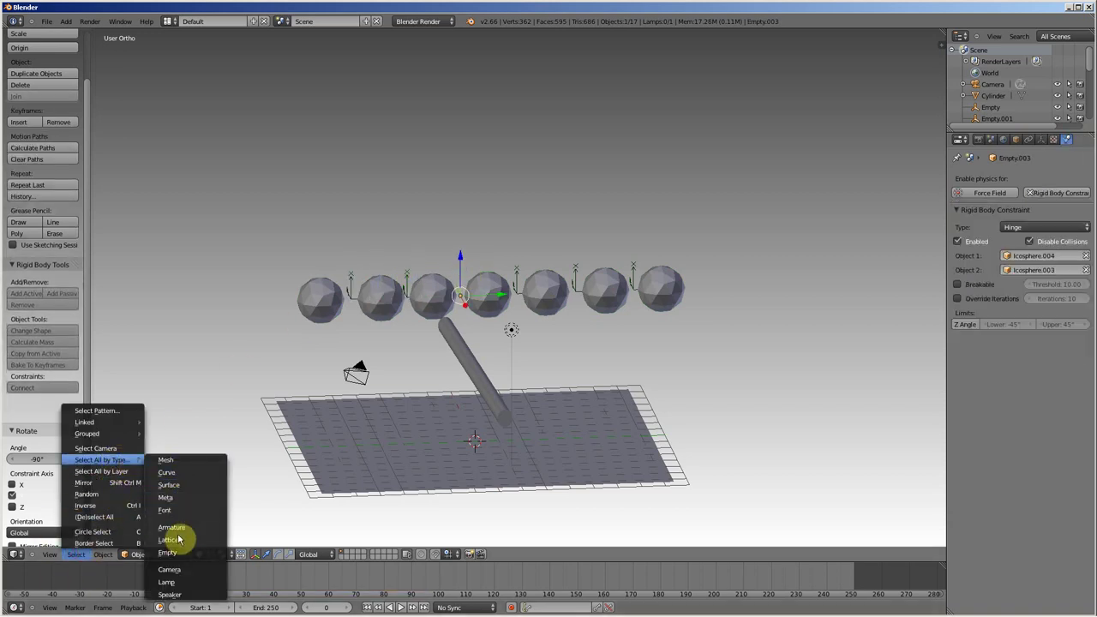
{"action": "left_click", "coordinate": [179, 555]}
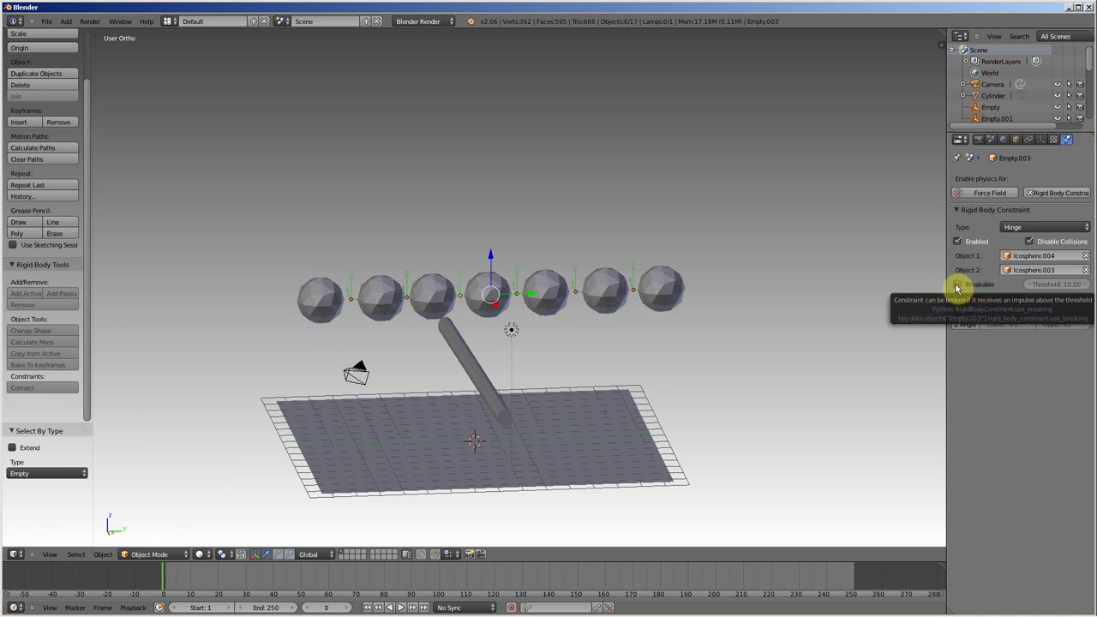
{"action": "left_click", "coordinate": [958, 287]}
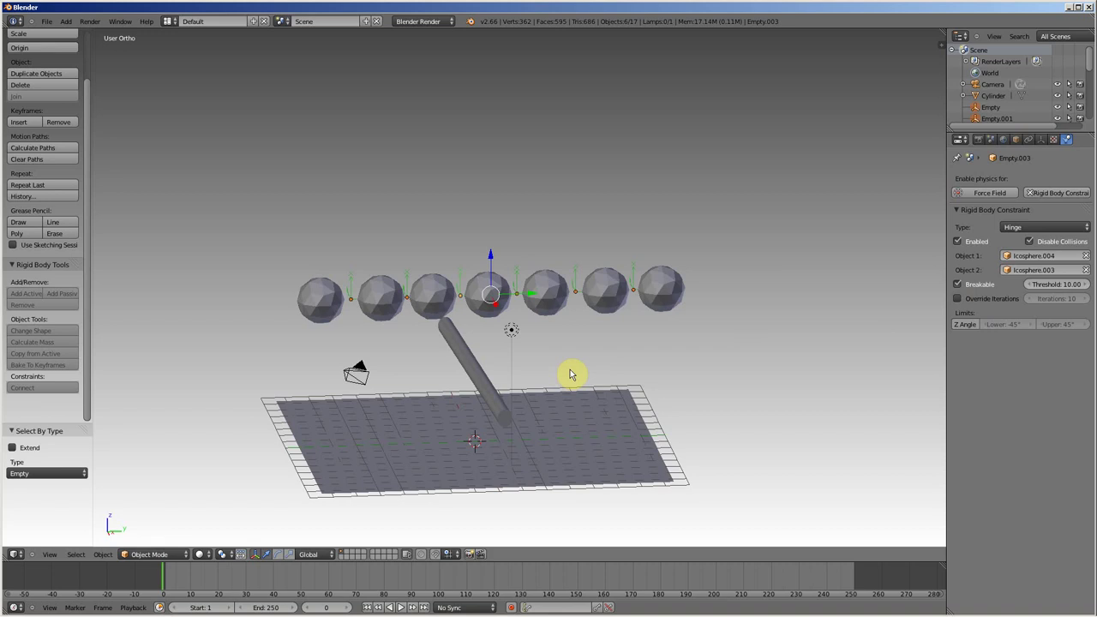
{"action": "key", "text": "alt+a"}
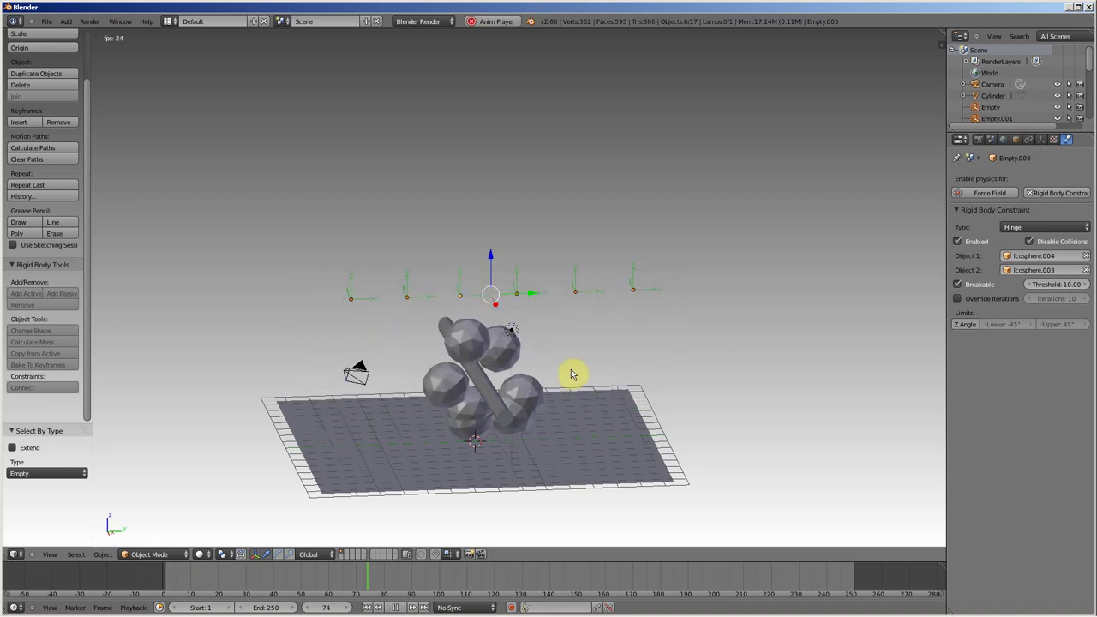
{"action": "key", "text": "Escape"}
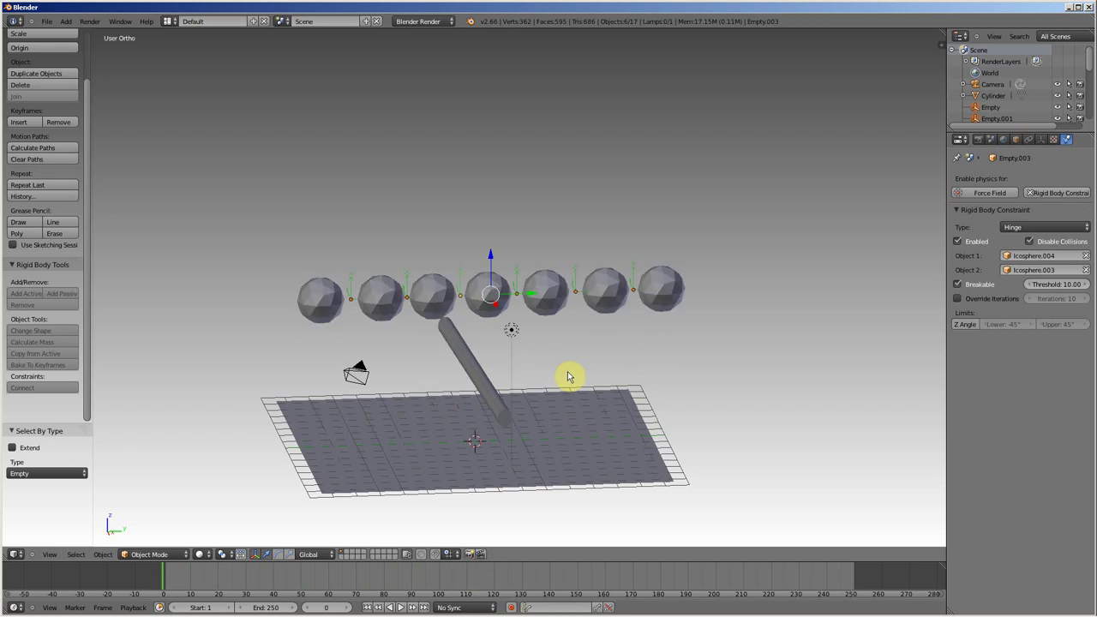
{"action": "right_click", "coordinate": [469, 370]}
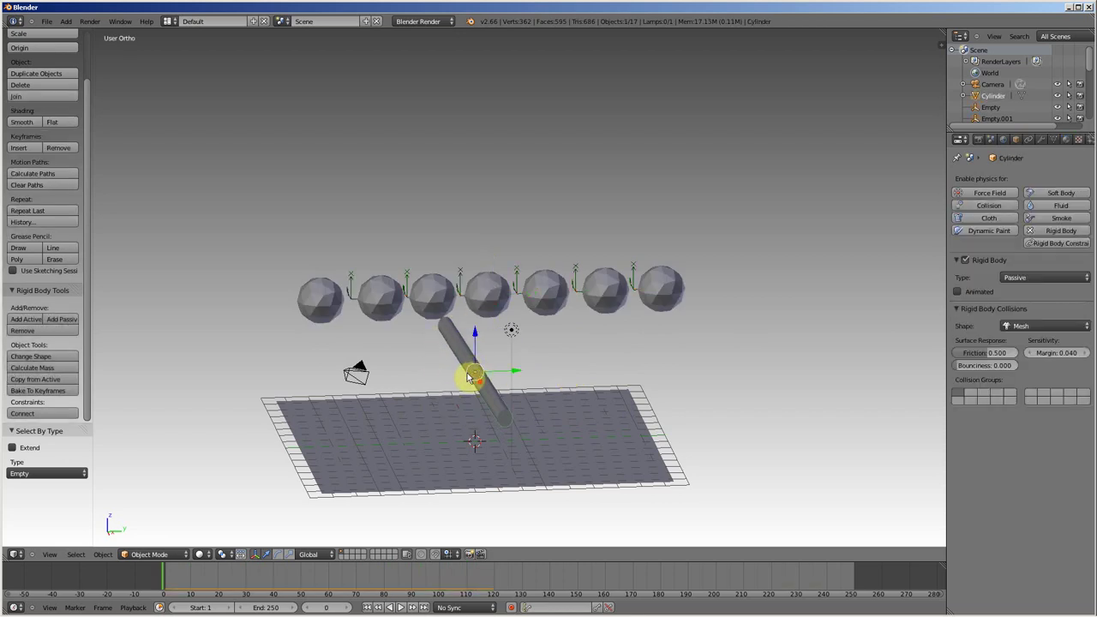
{"action": "key", "text": "alt+a"}
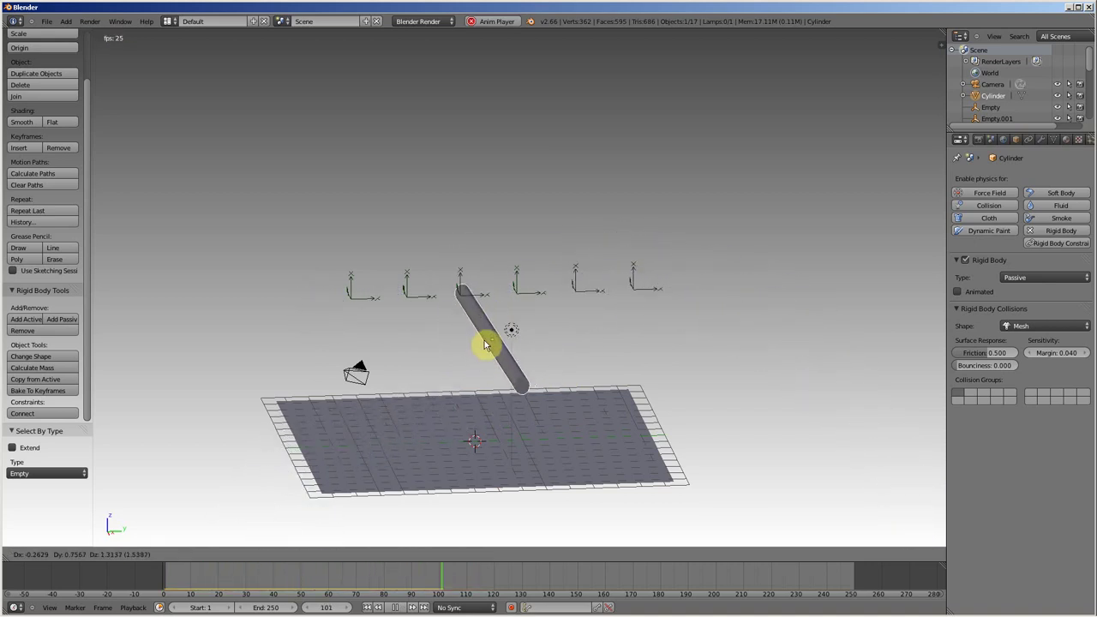
{"action": "left_click", "coordinate": [485, 342]}
{"action": "key", "text": "alt+a"}
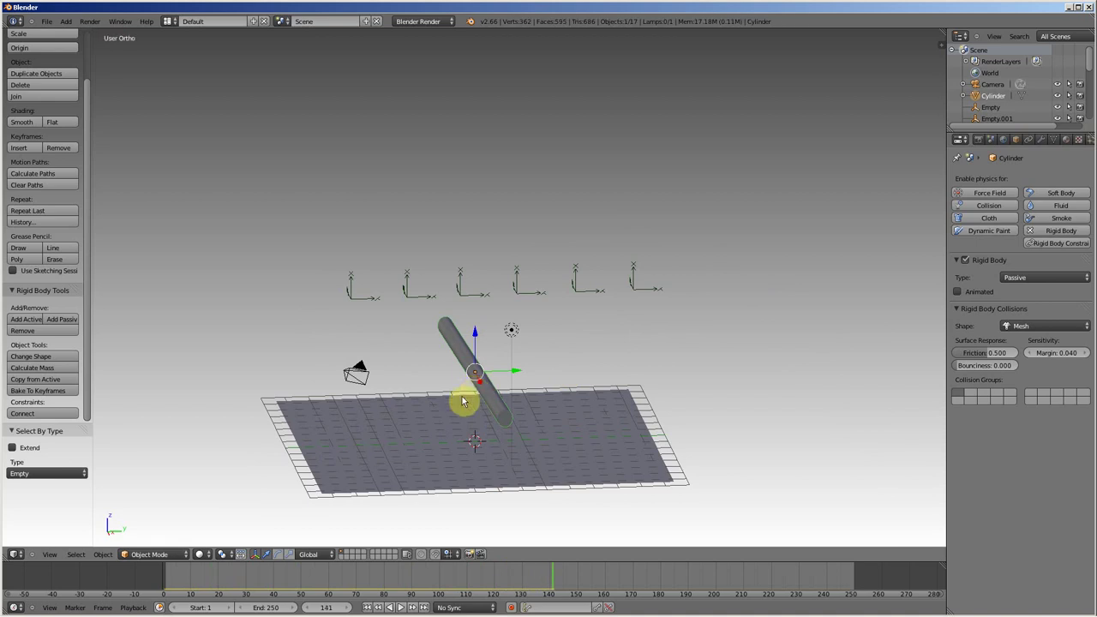
{"action": "left_click_drag", "start_coordinate": [421, 580], "coordinate": [163, 579]}
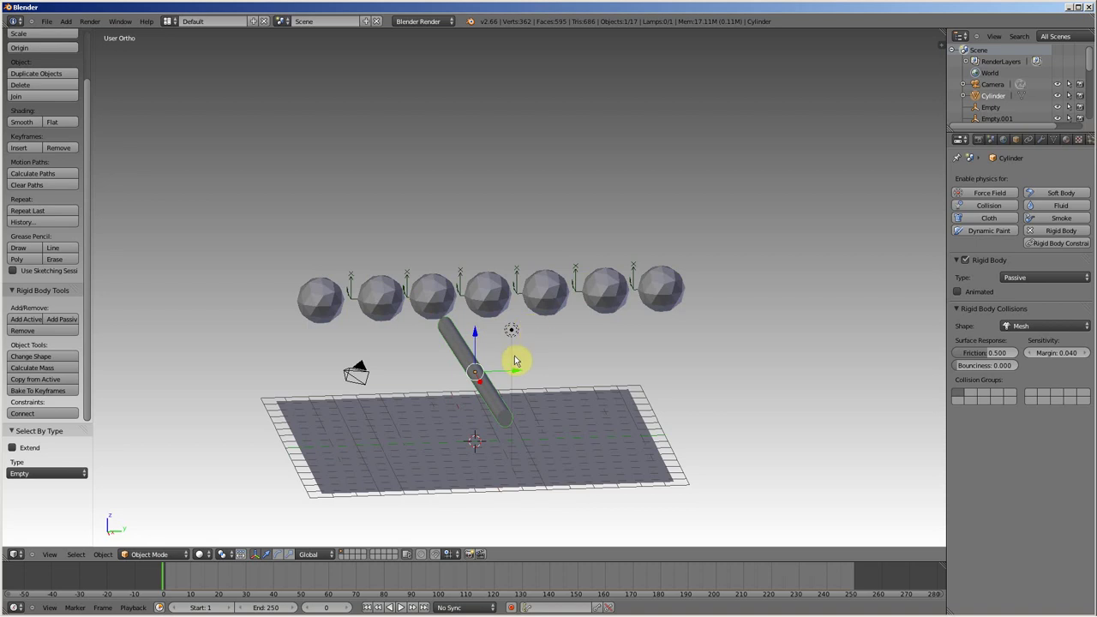
{"action": "key", "text": "alt+a"}
{"action": "key", "text": "g"}
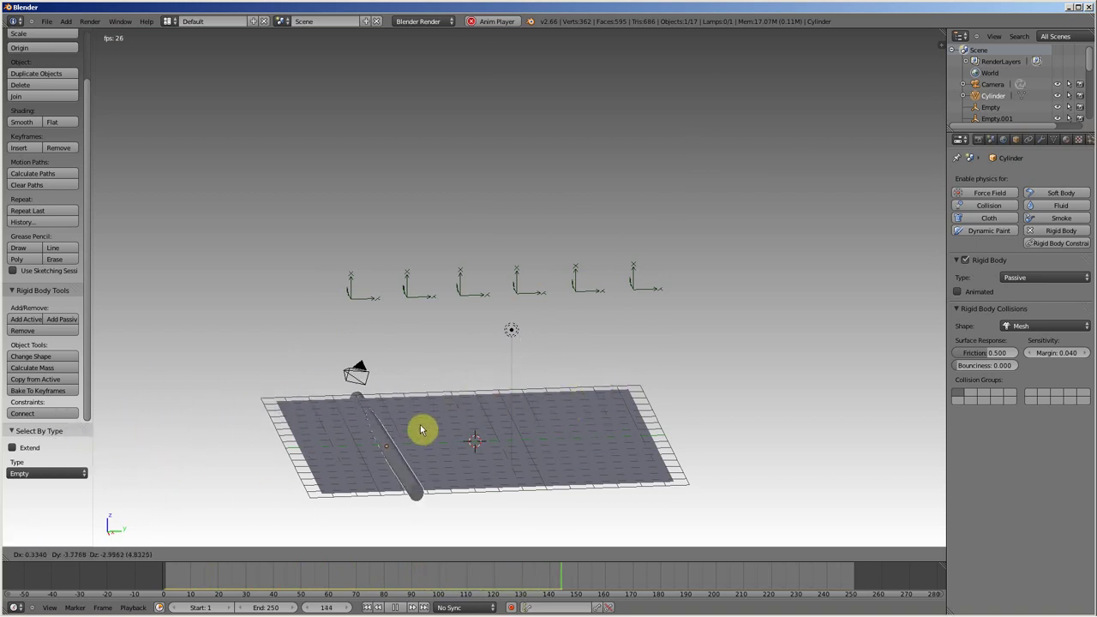
{"action": "key", "text": "Escape"}
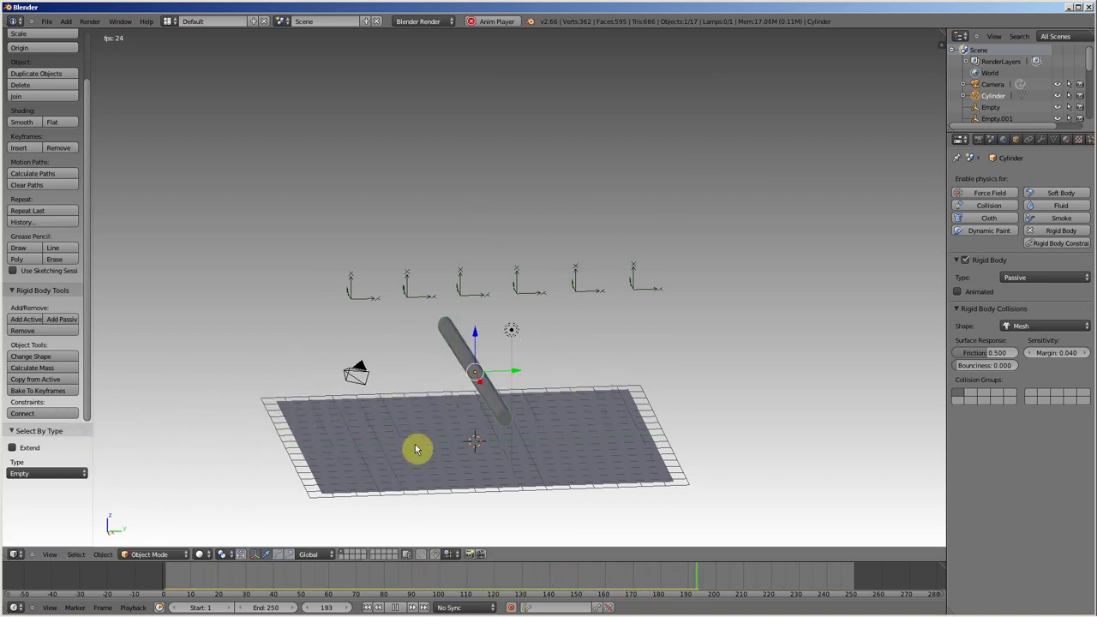
{"action": "key", "text": "alt+a"}
{"action": "left_click_drag", "start_coordinate": [284, 588], "coordinate": [166, 583]}
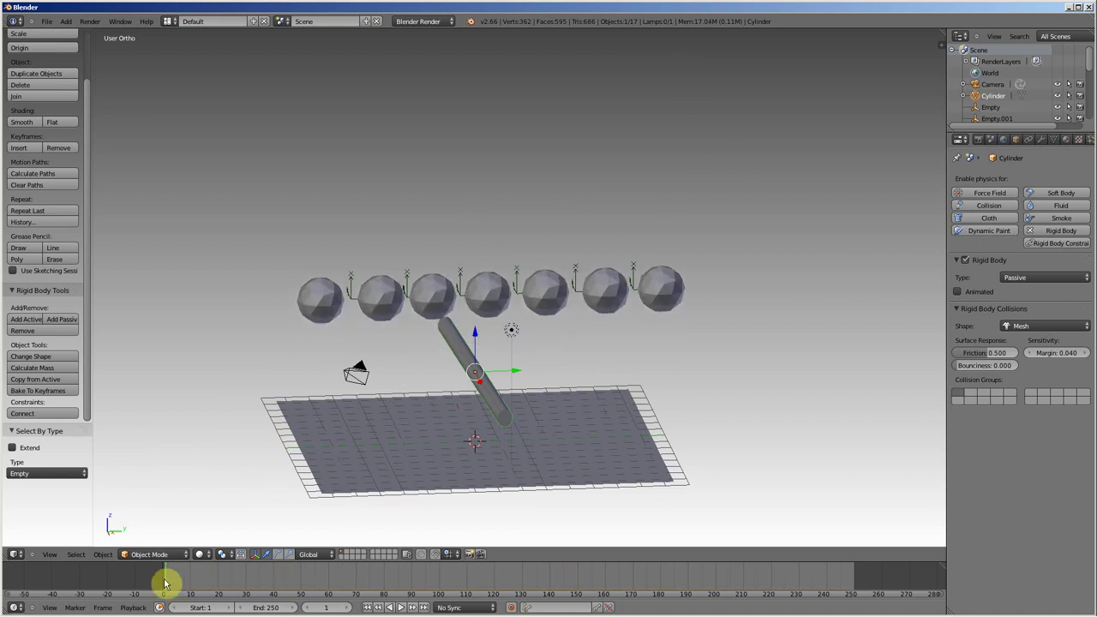